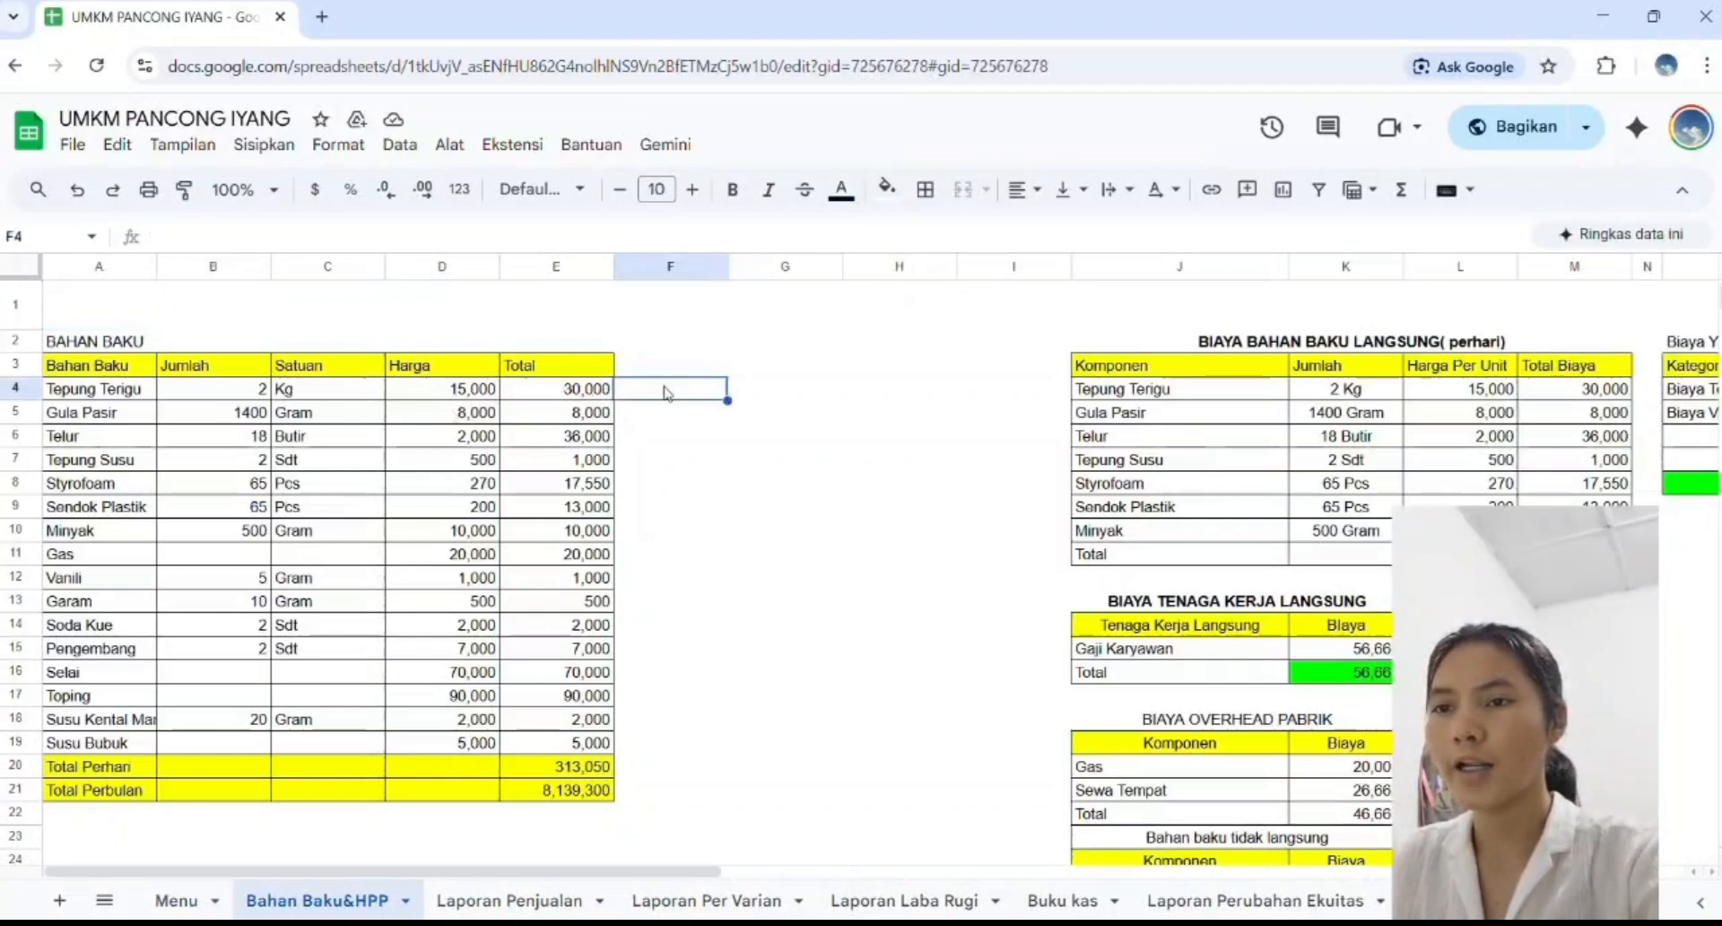
Examine the BAHAN BAKU table's quantities and prices, the Tepung Terigu total formula, and the Total Perhari and Total Perbulan cells.
click(860, 351)
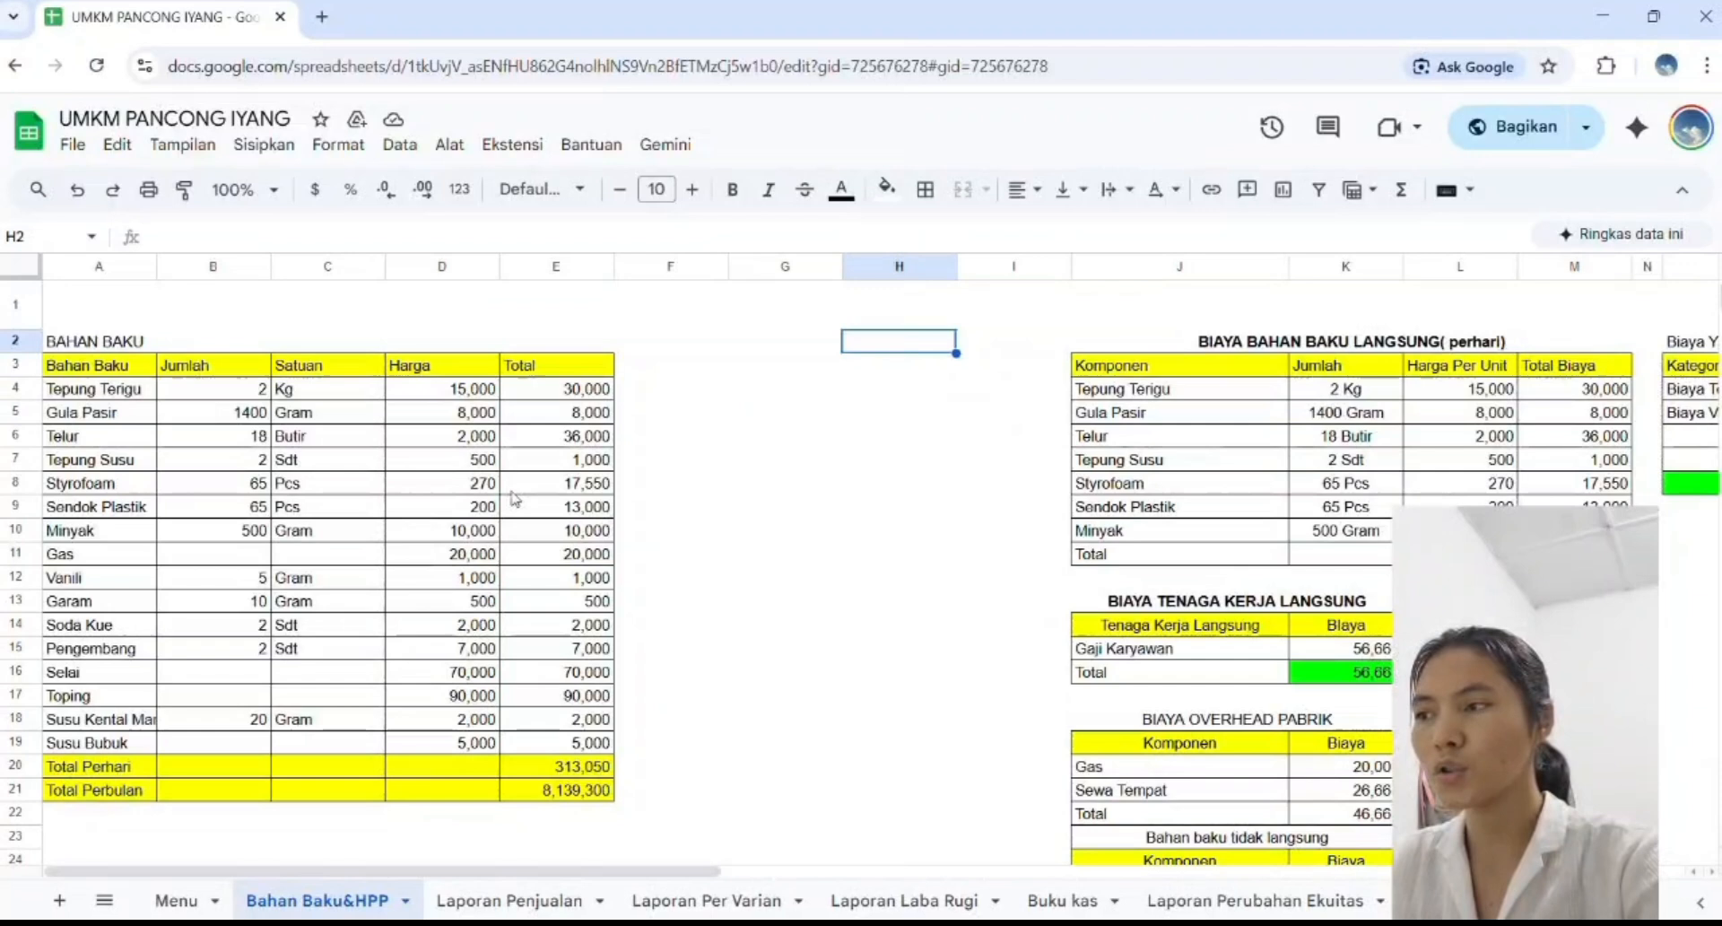
click(249, 507)
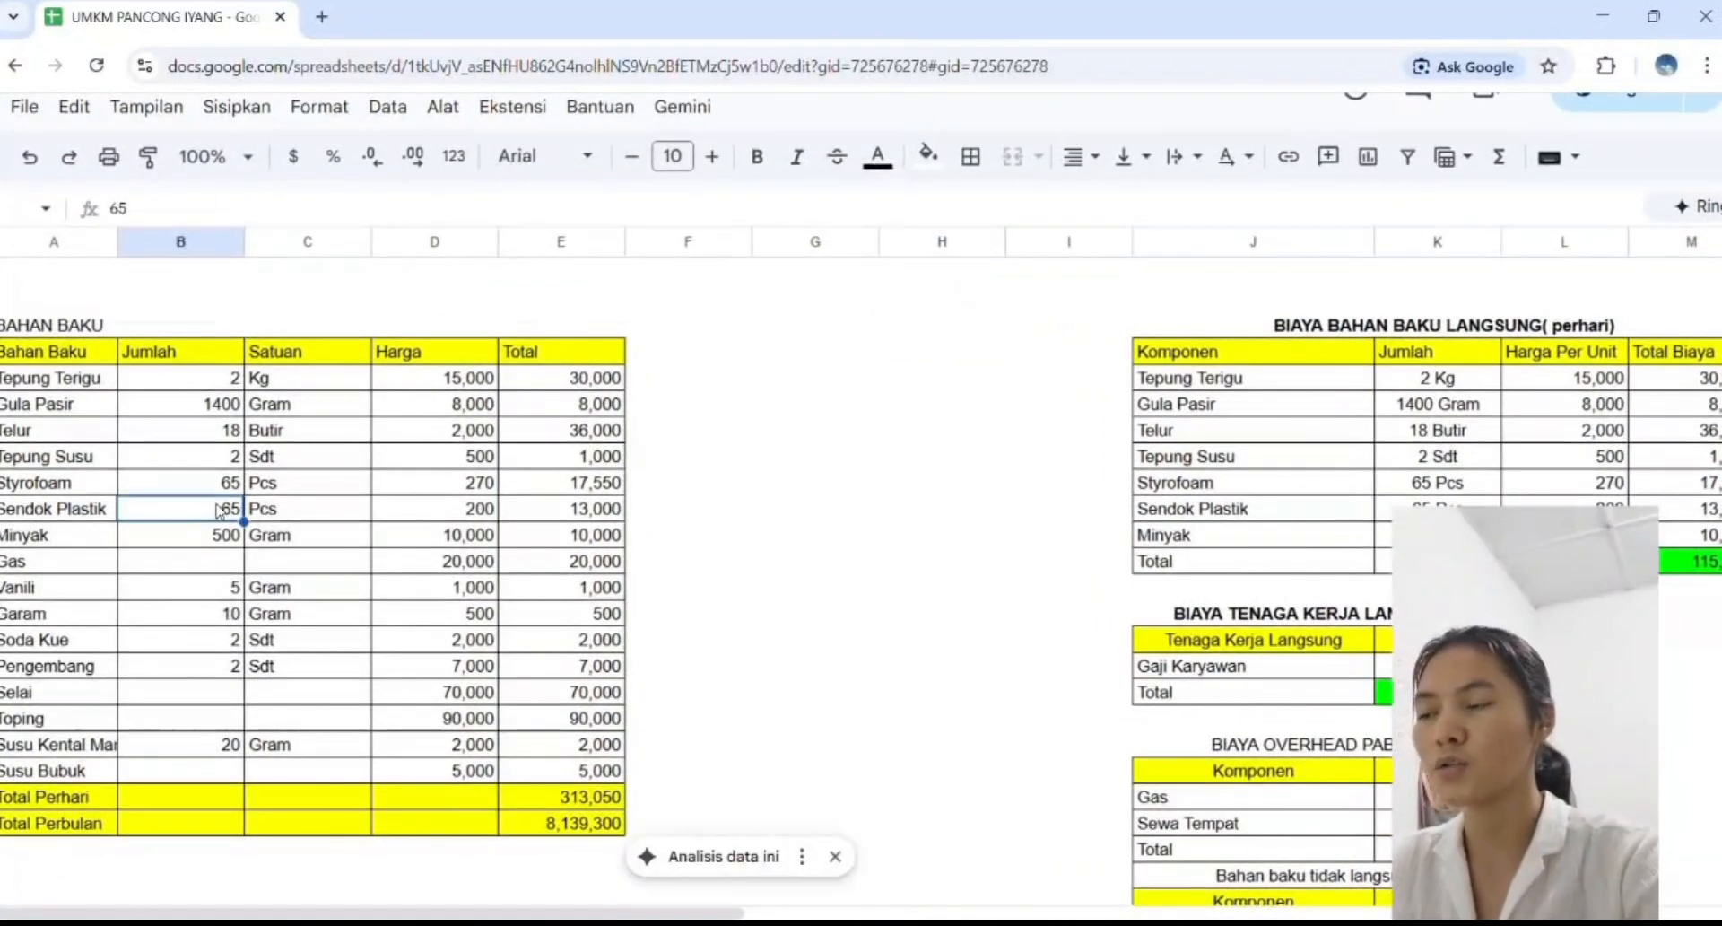
key(Left)
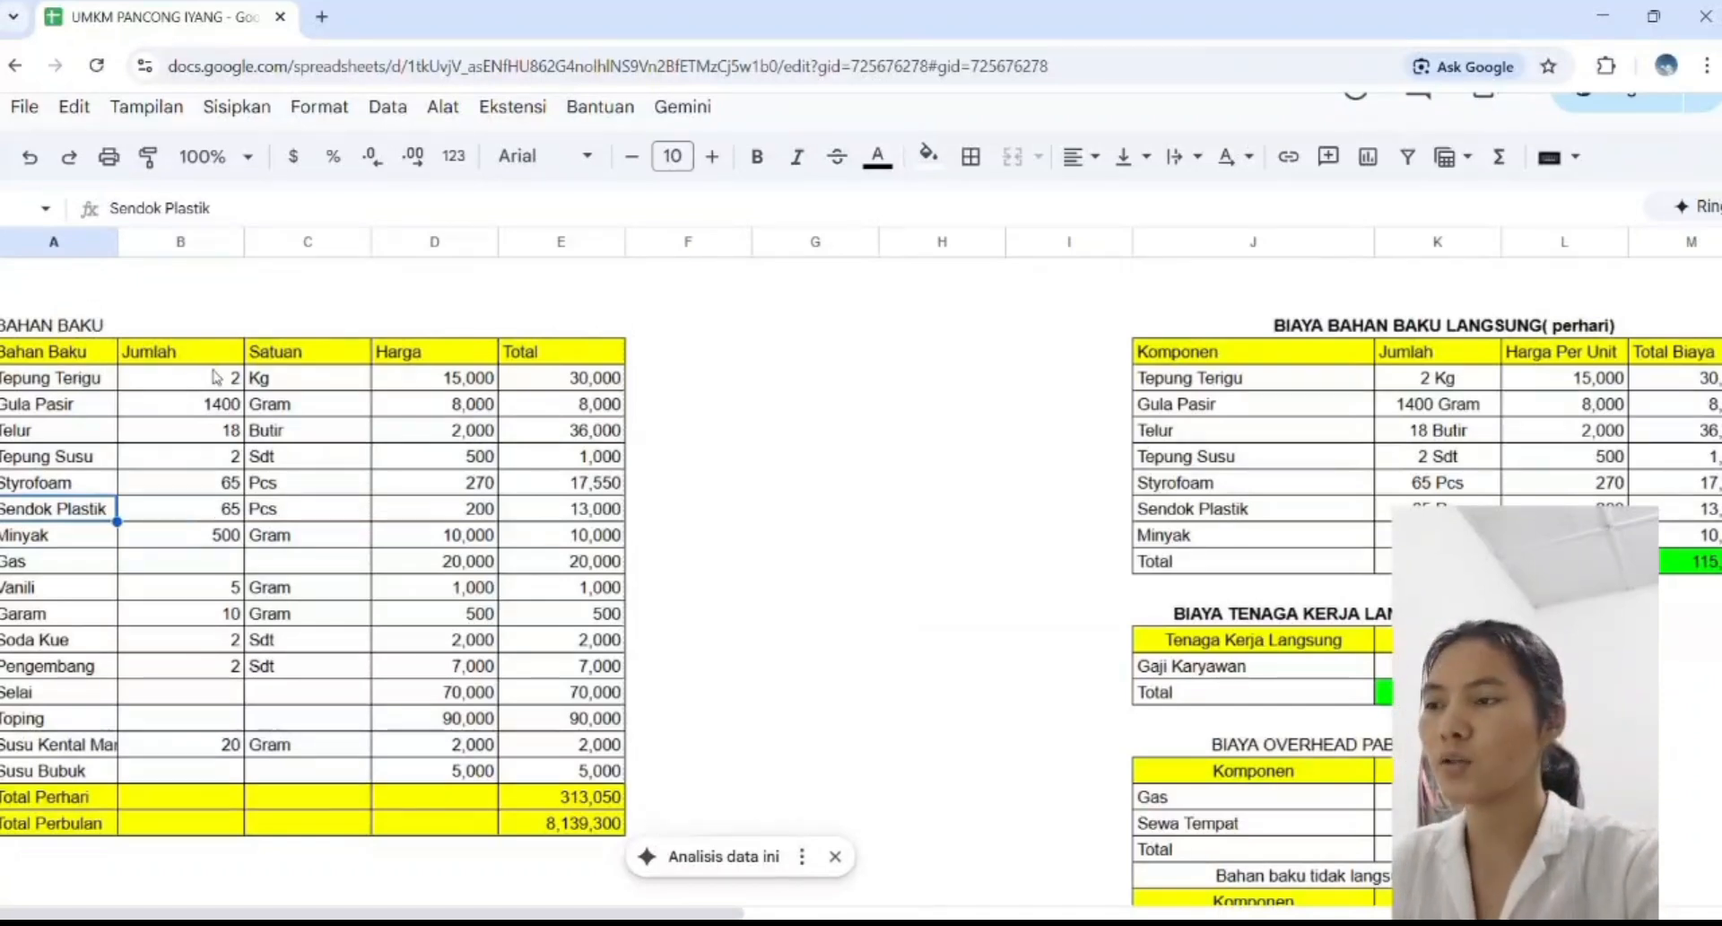
click(435, 383)
click(556, 388)
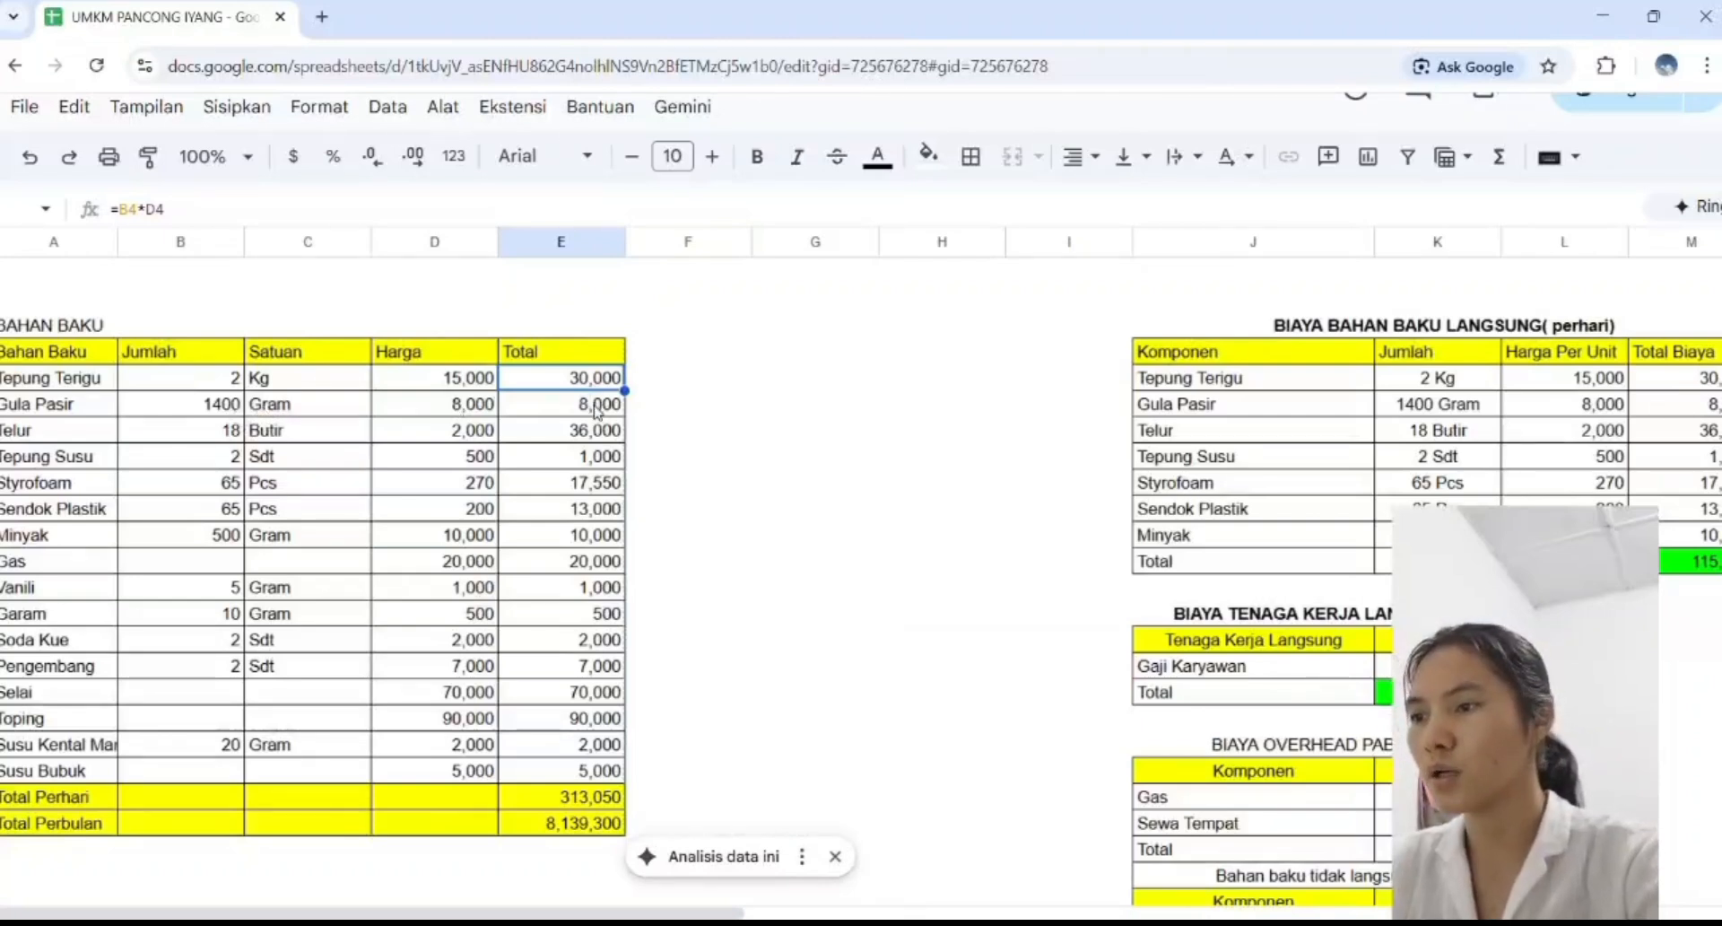
click(490, 433)
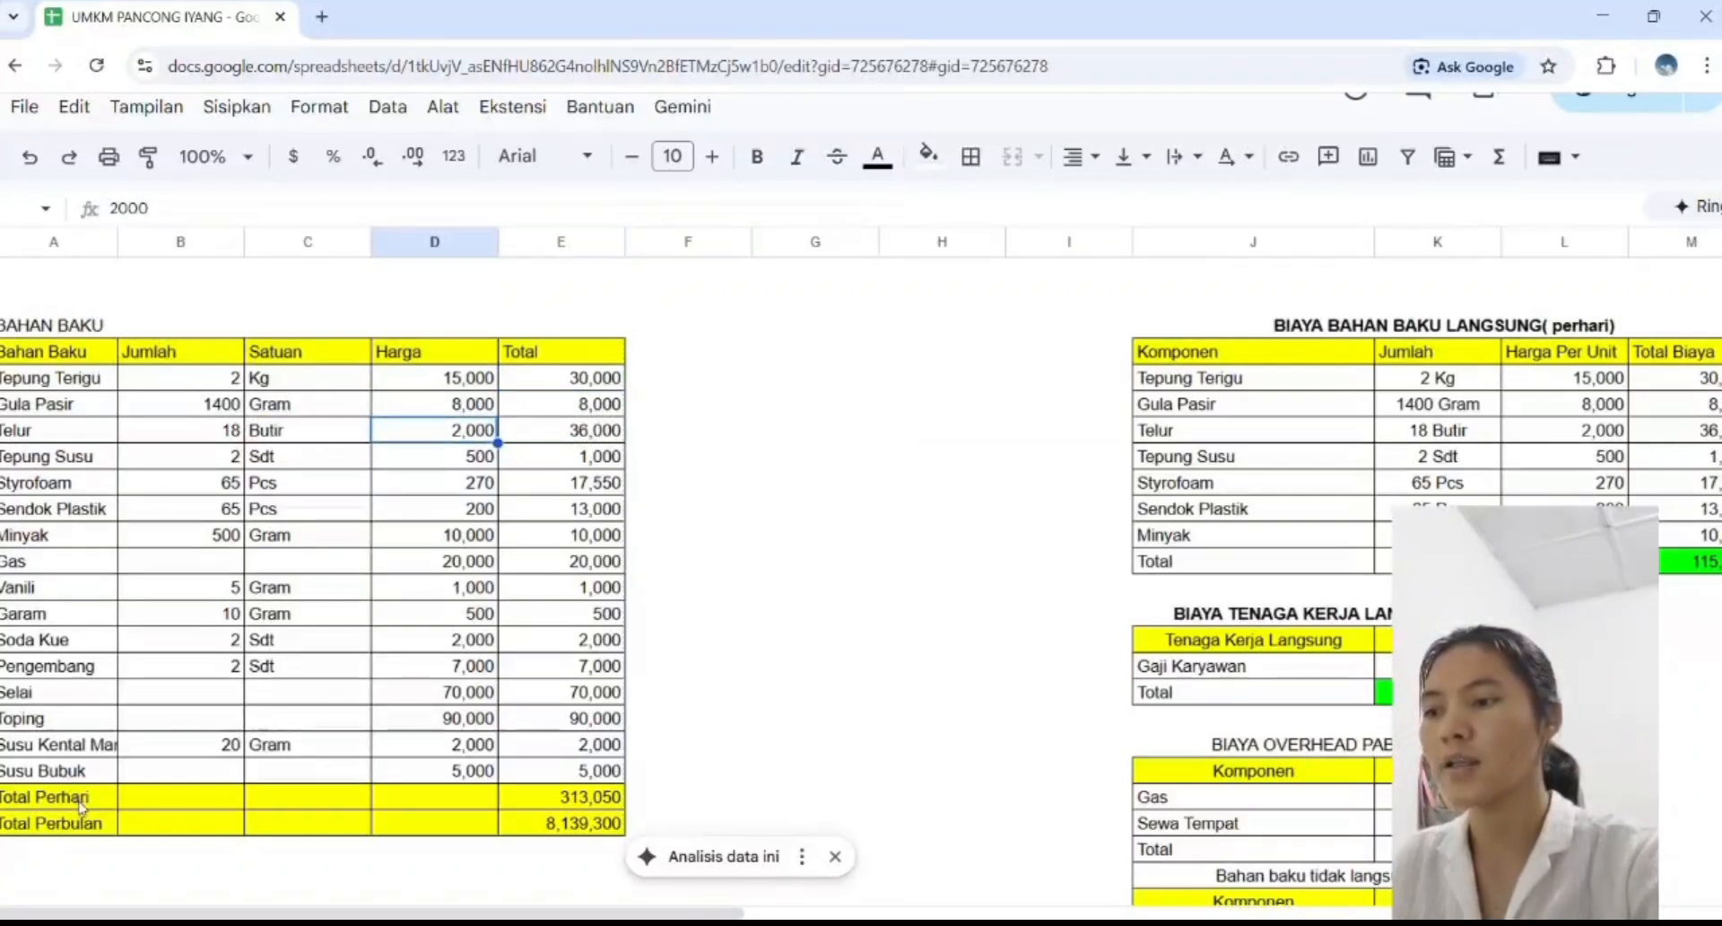
click(555, 798)
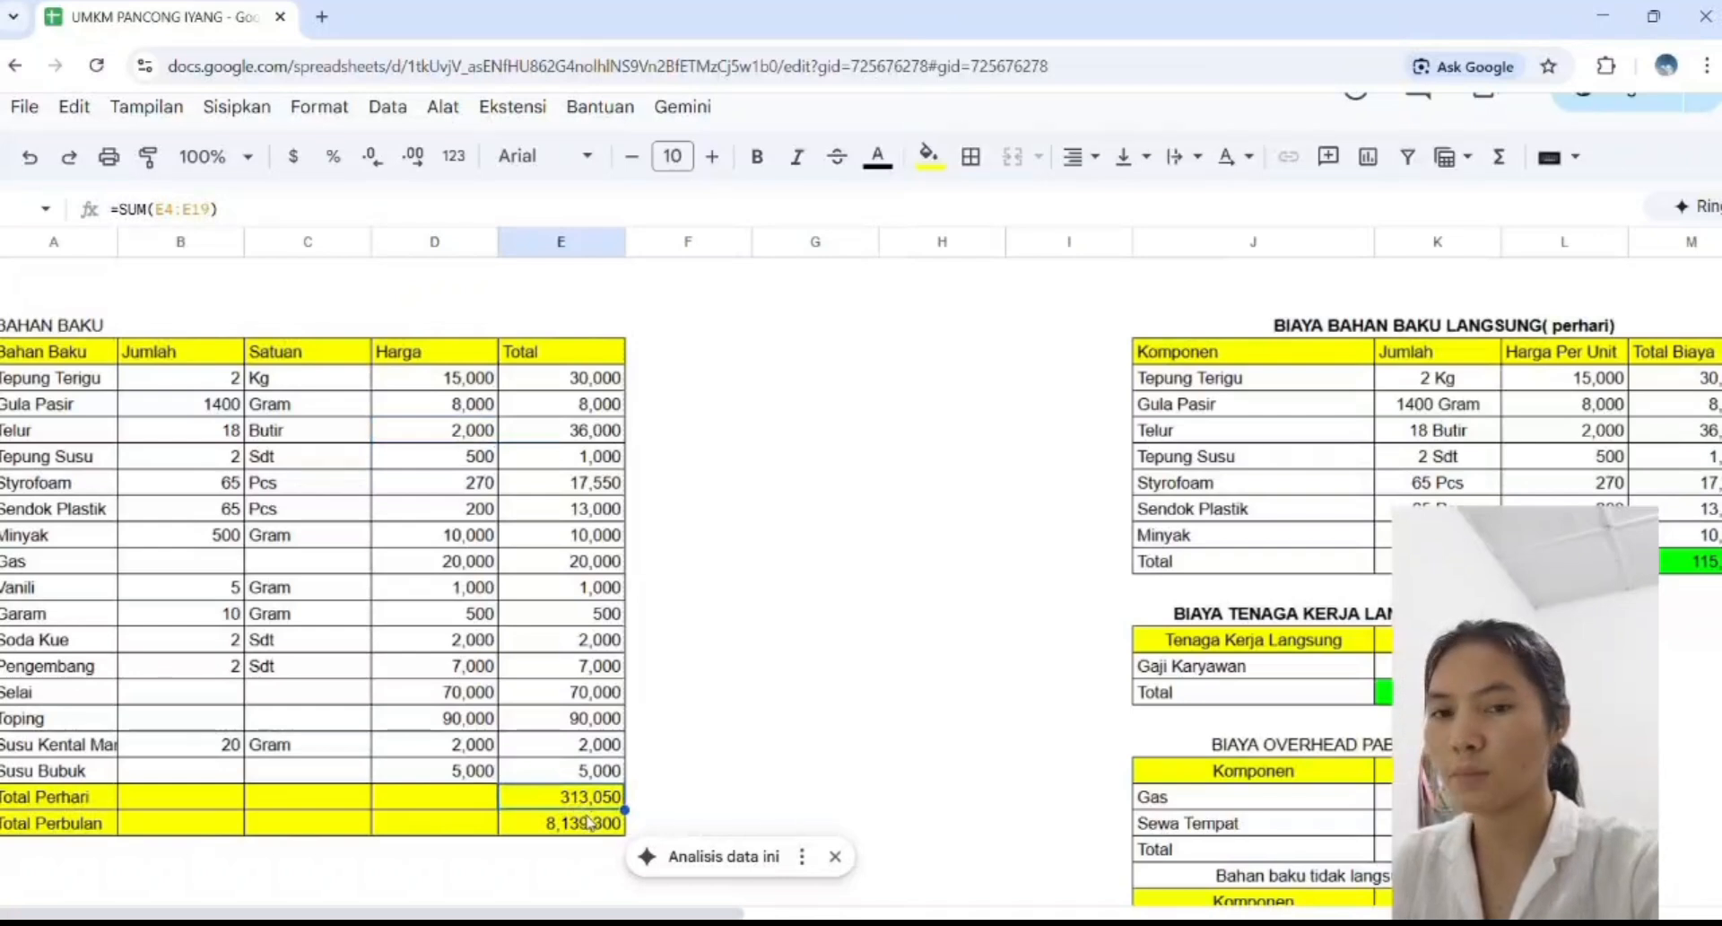
click(590, 825)
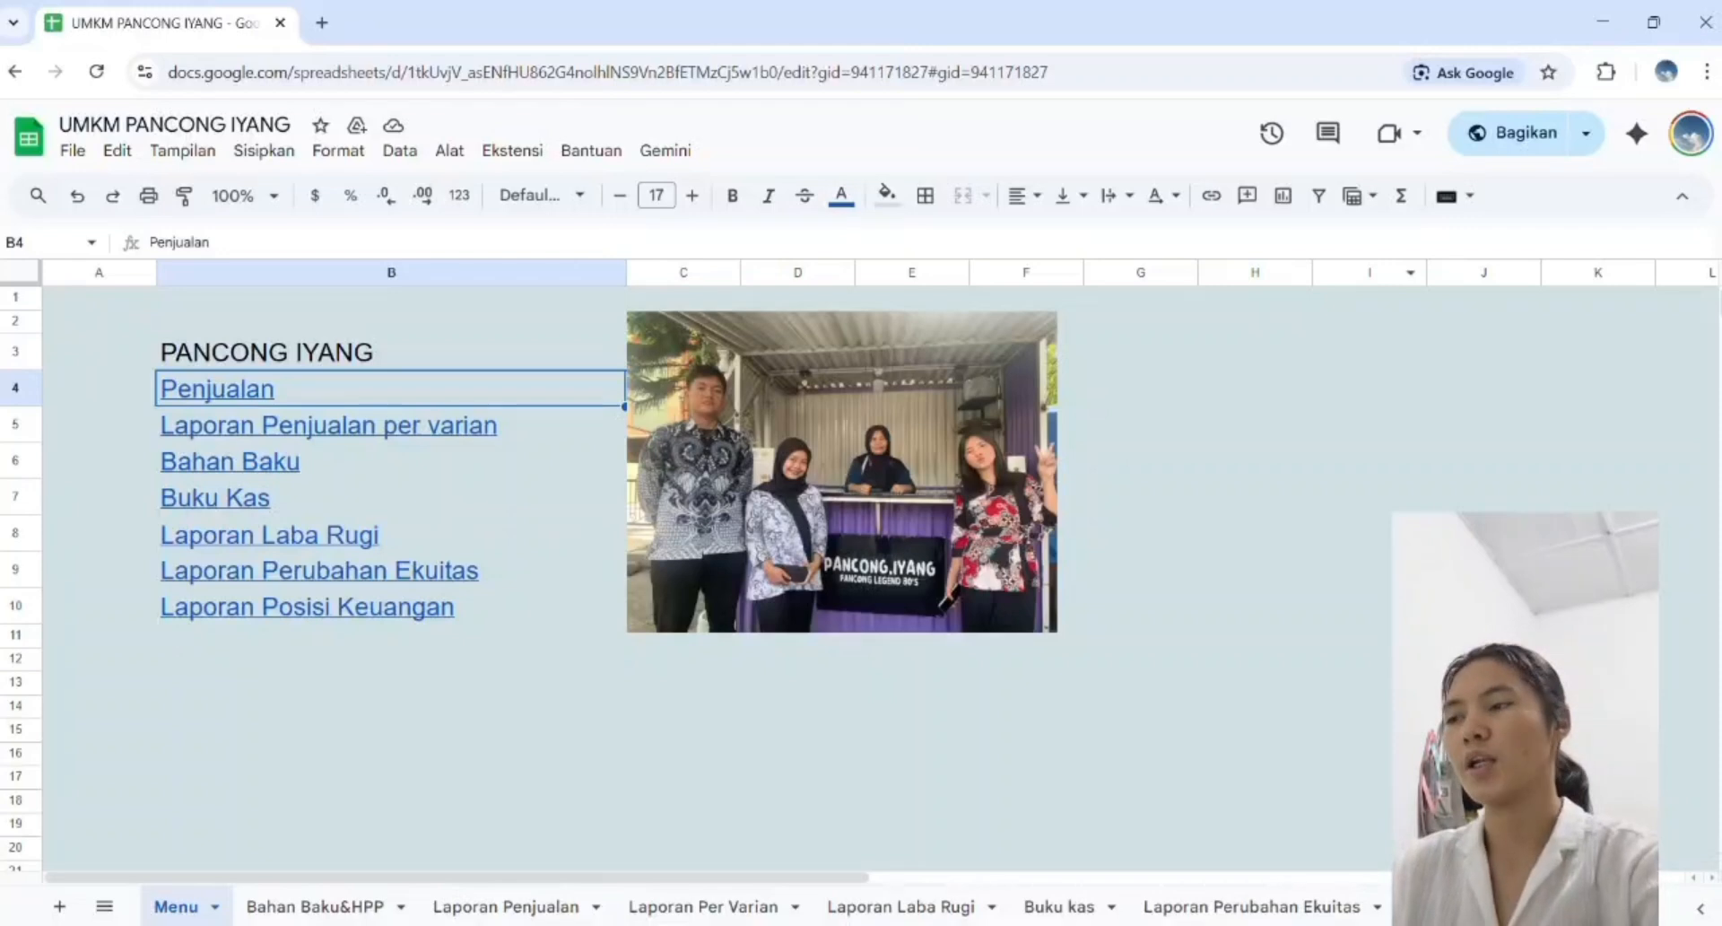
Open the Penjualan report from the menu sheet and inspect the date 1 Chocolate topping entries, their total formula and the daily total.
click(230, 387)
click(289, 436)
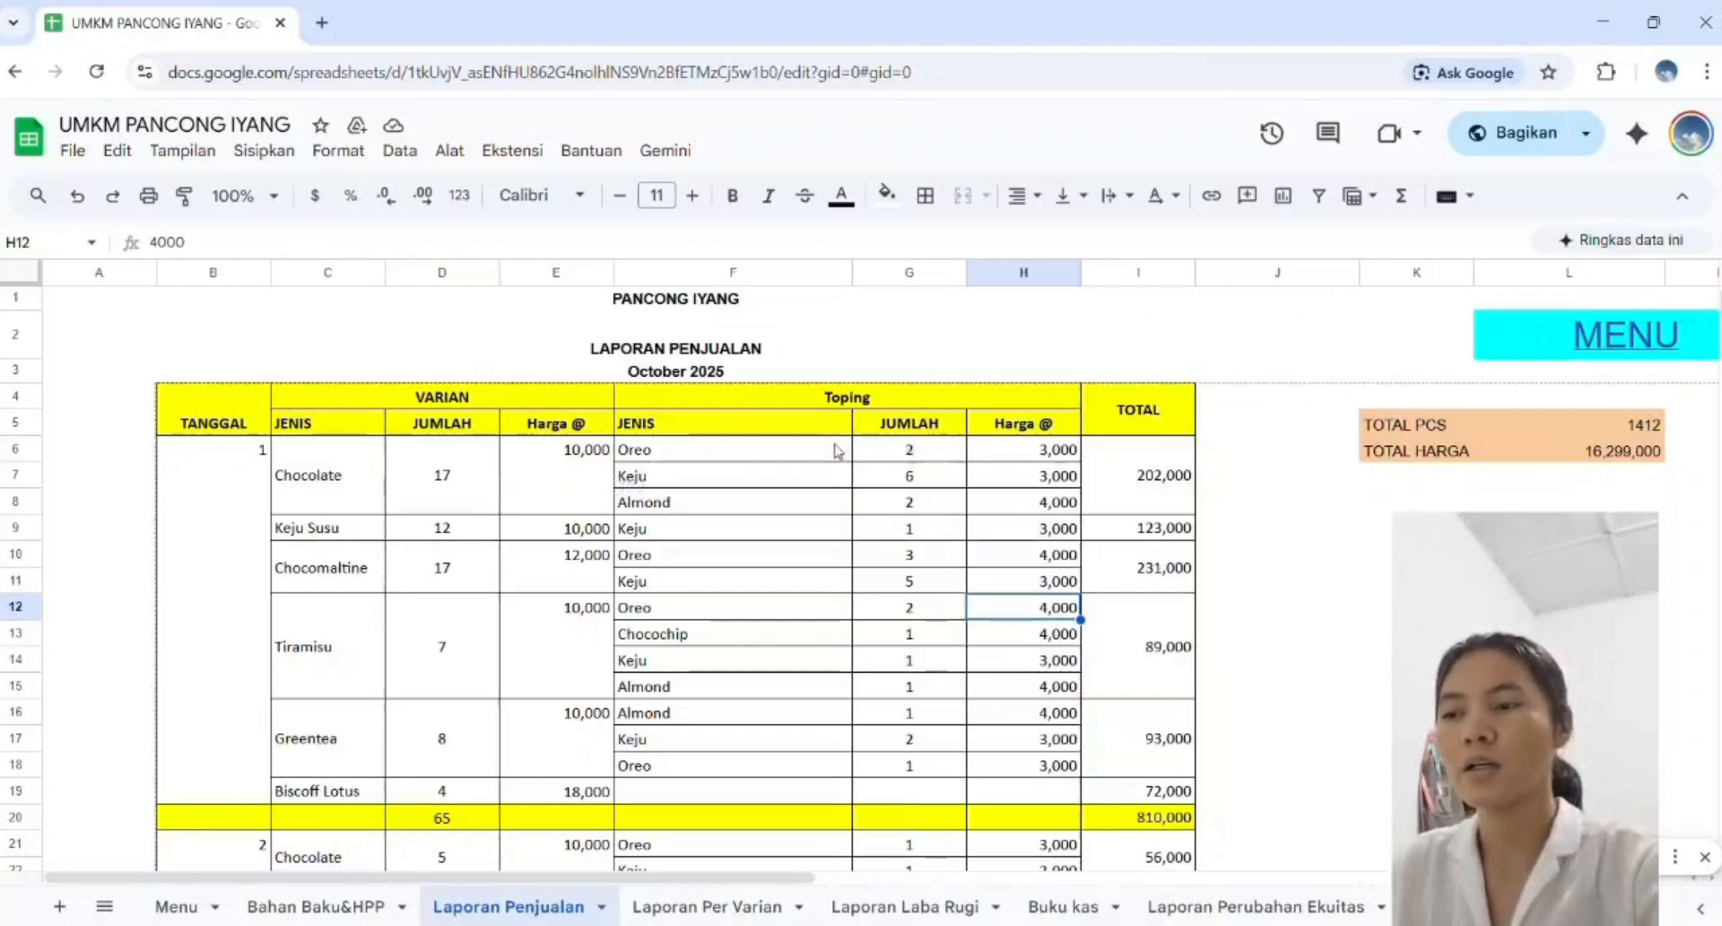
click(911, 478)
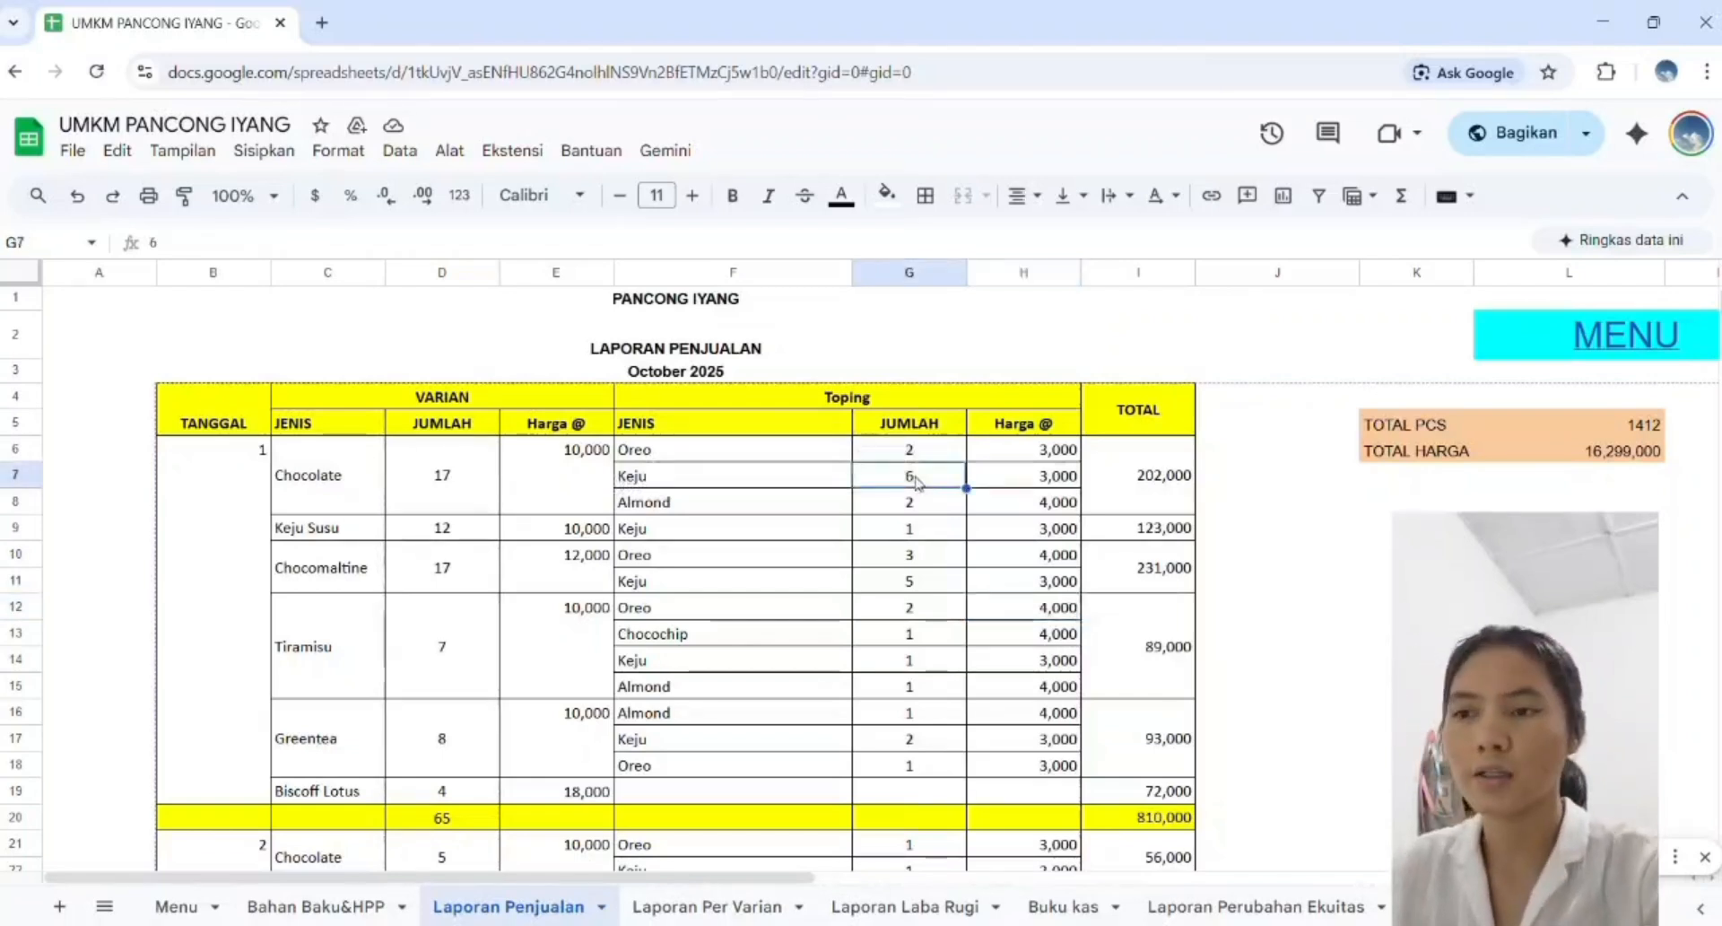
click(1058, 483)
click(901, 503)
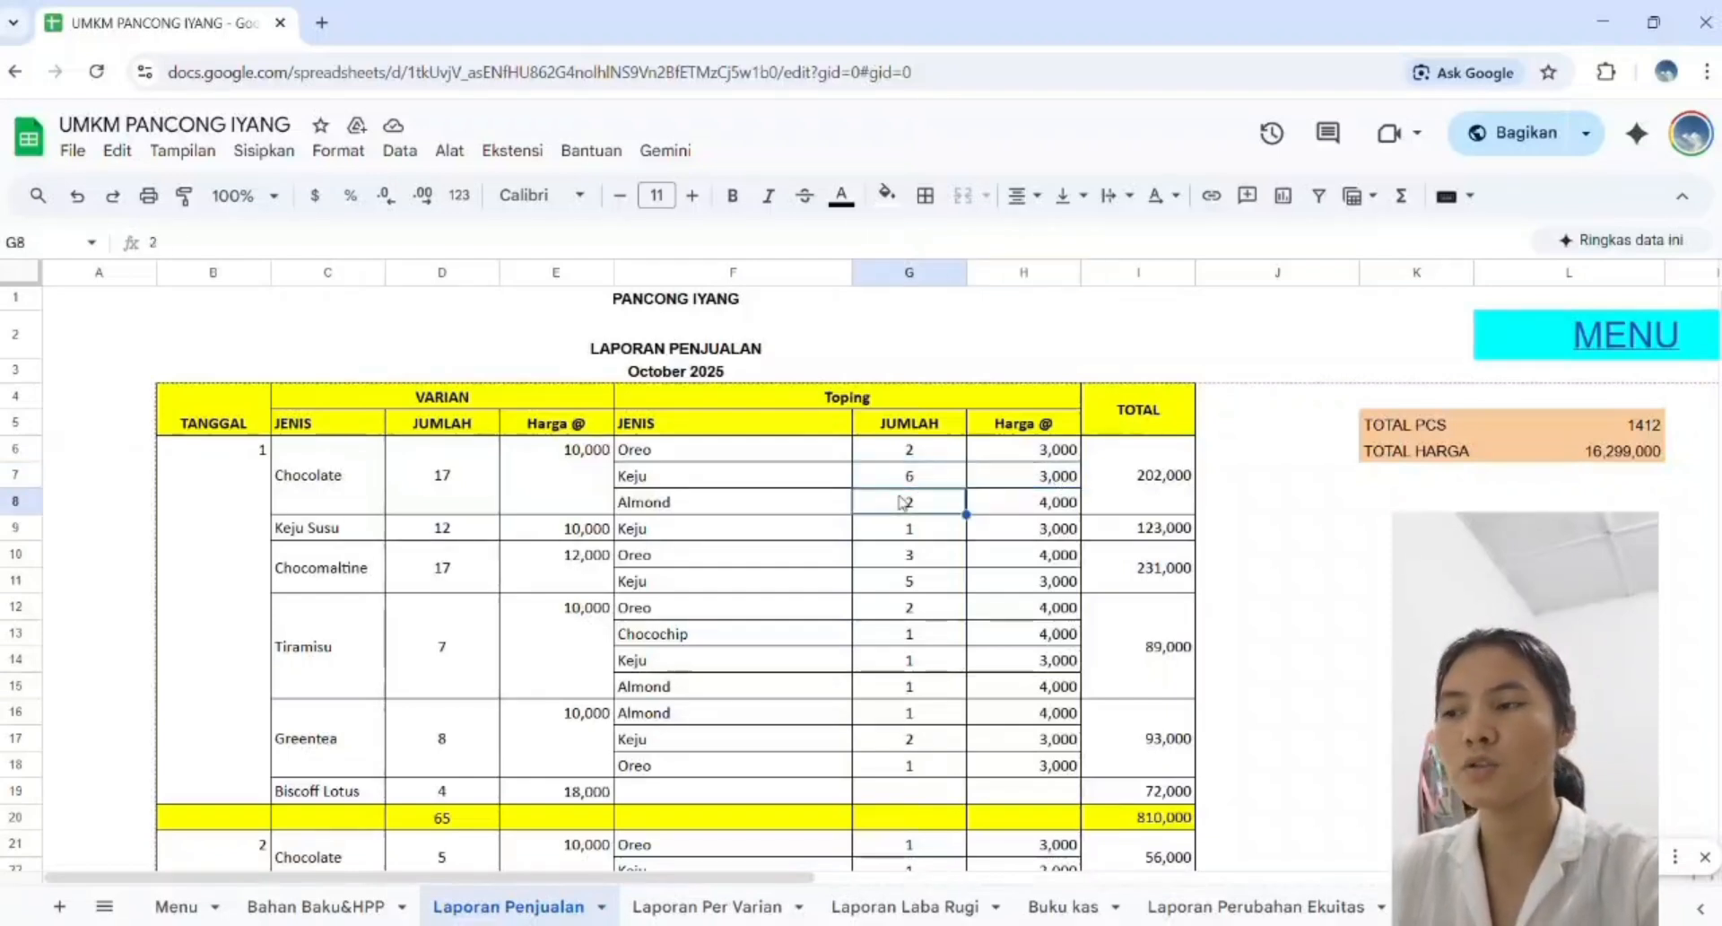
click(1012, 504)
click(1174, 475)
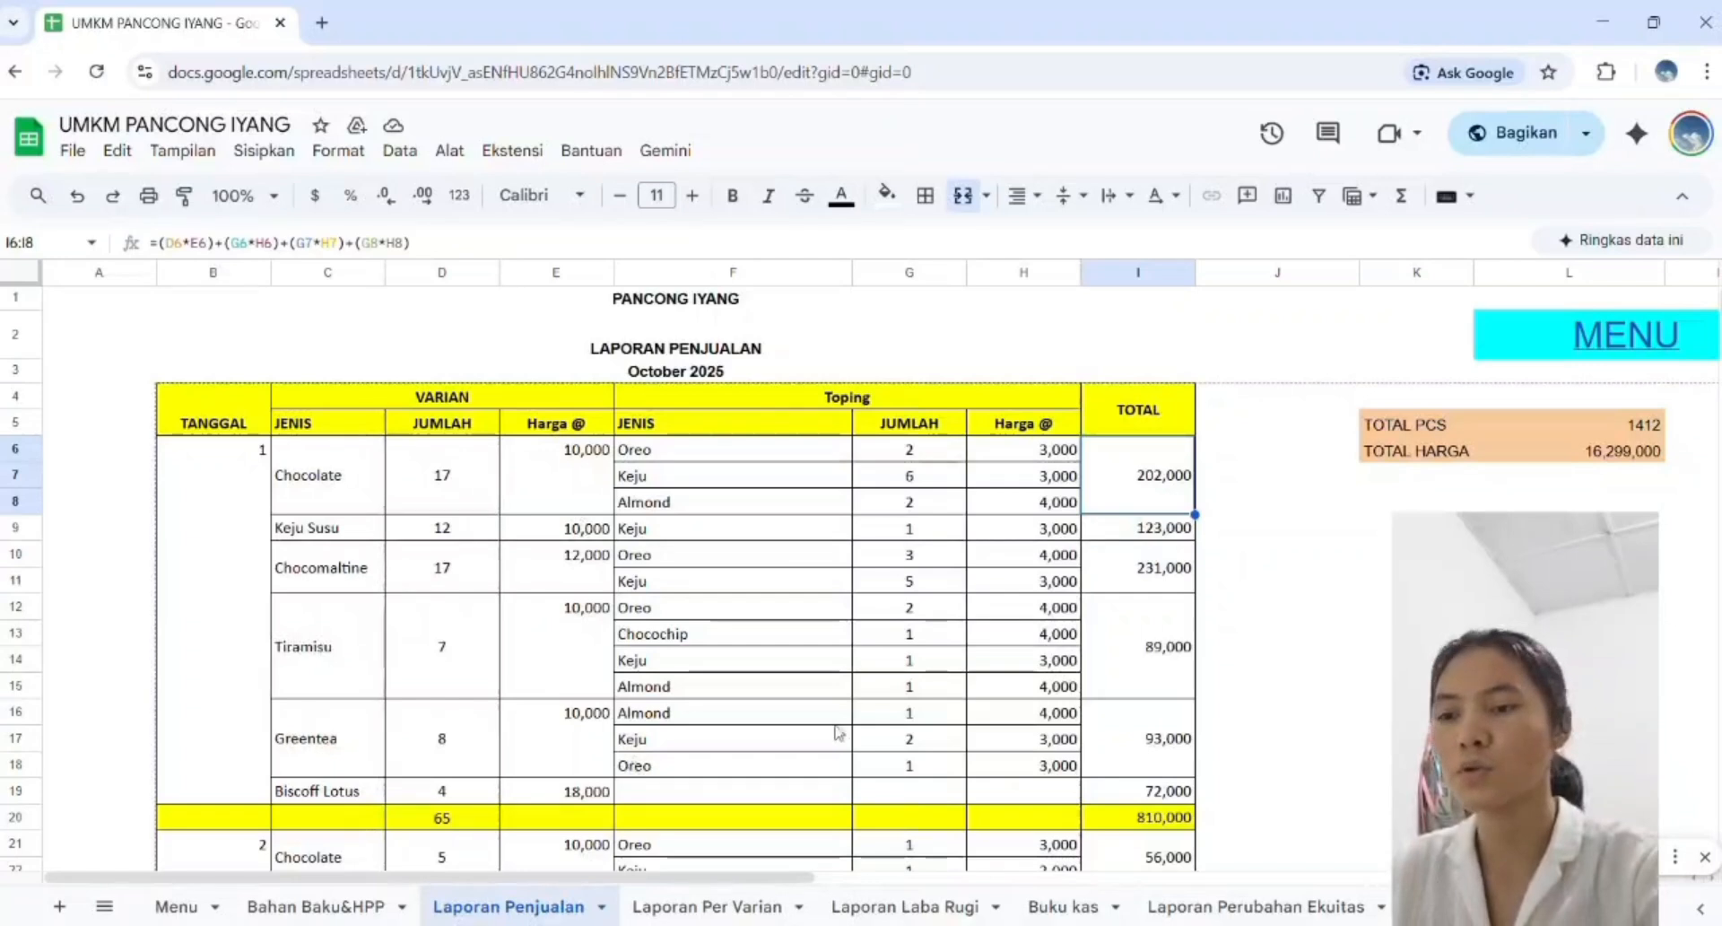
click(1172, 818)
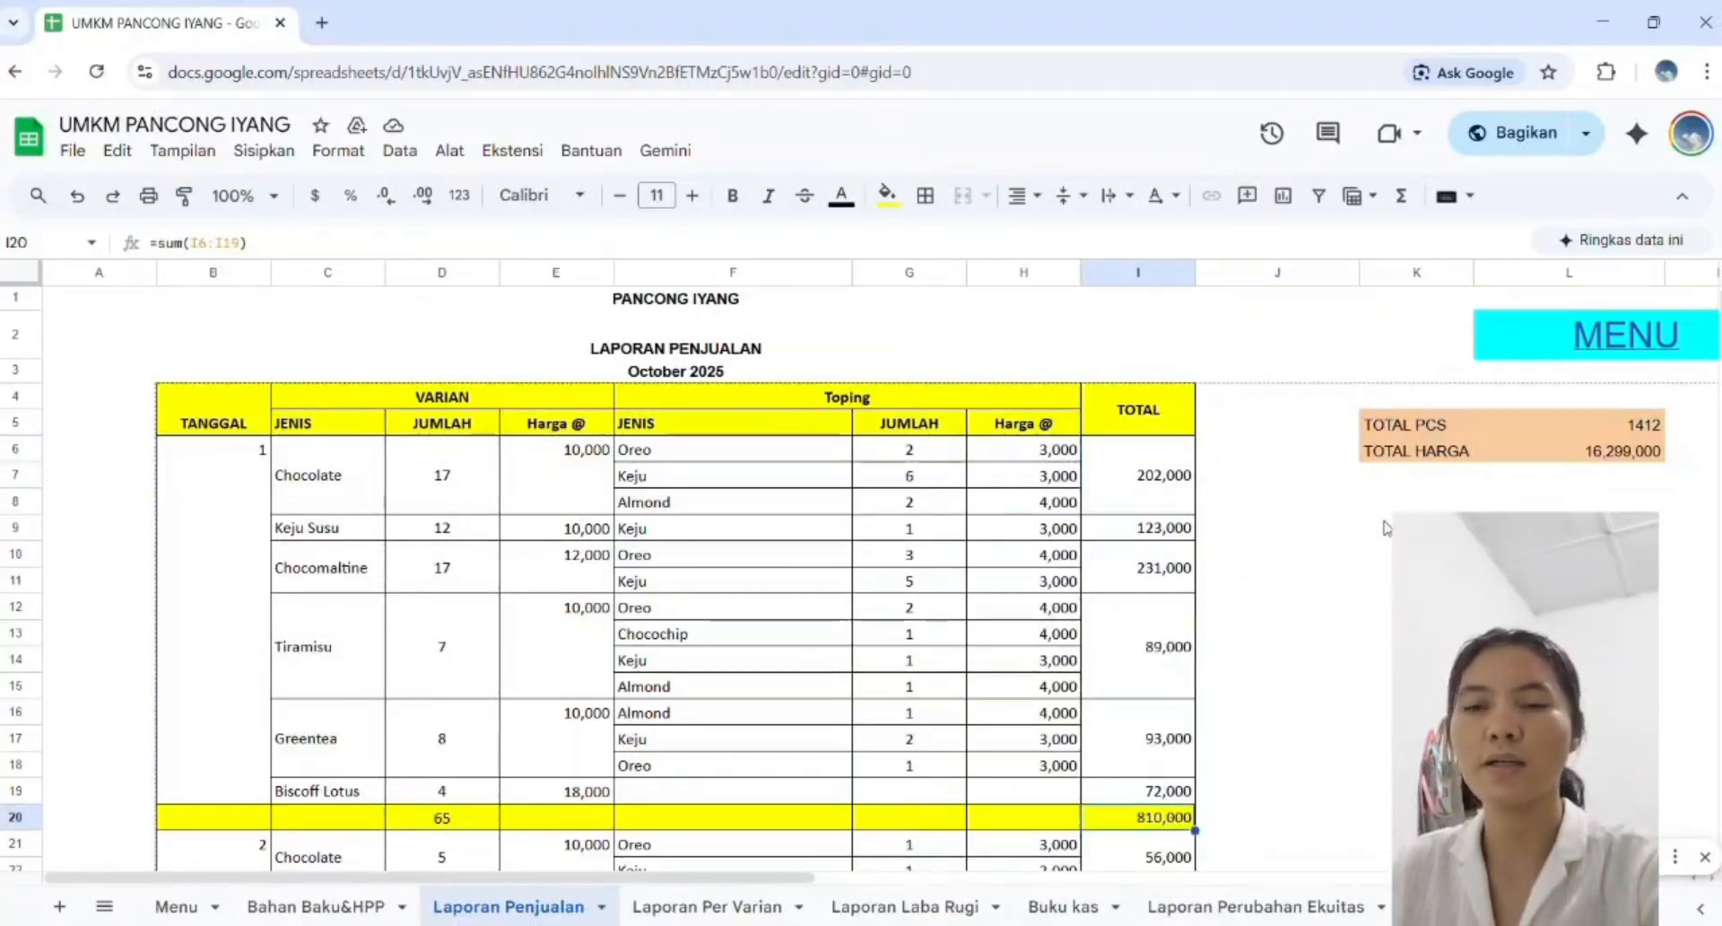
click(1393, 434)
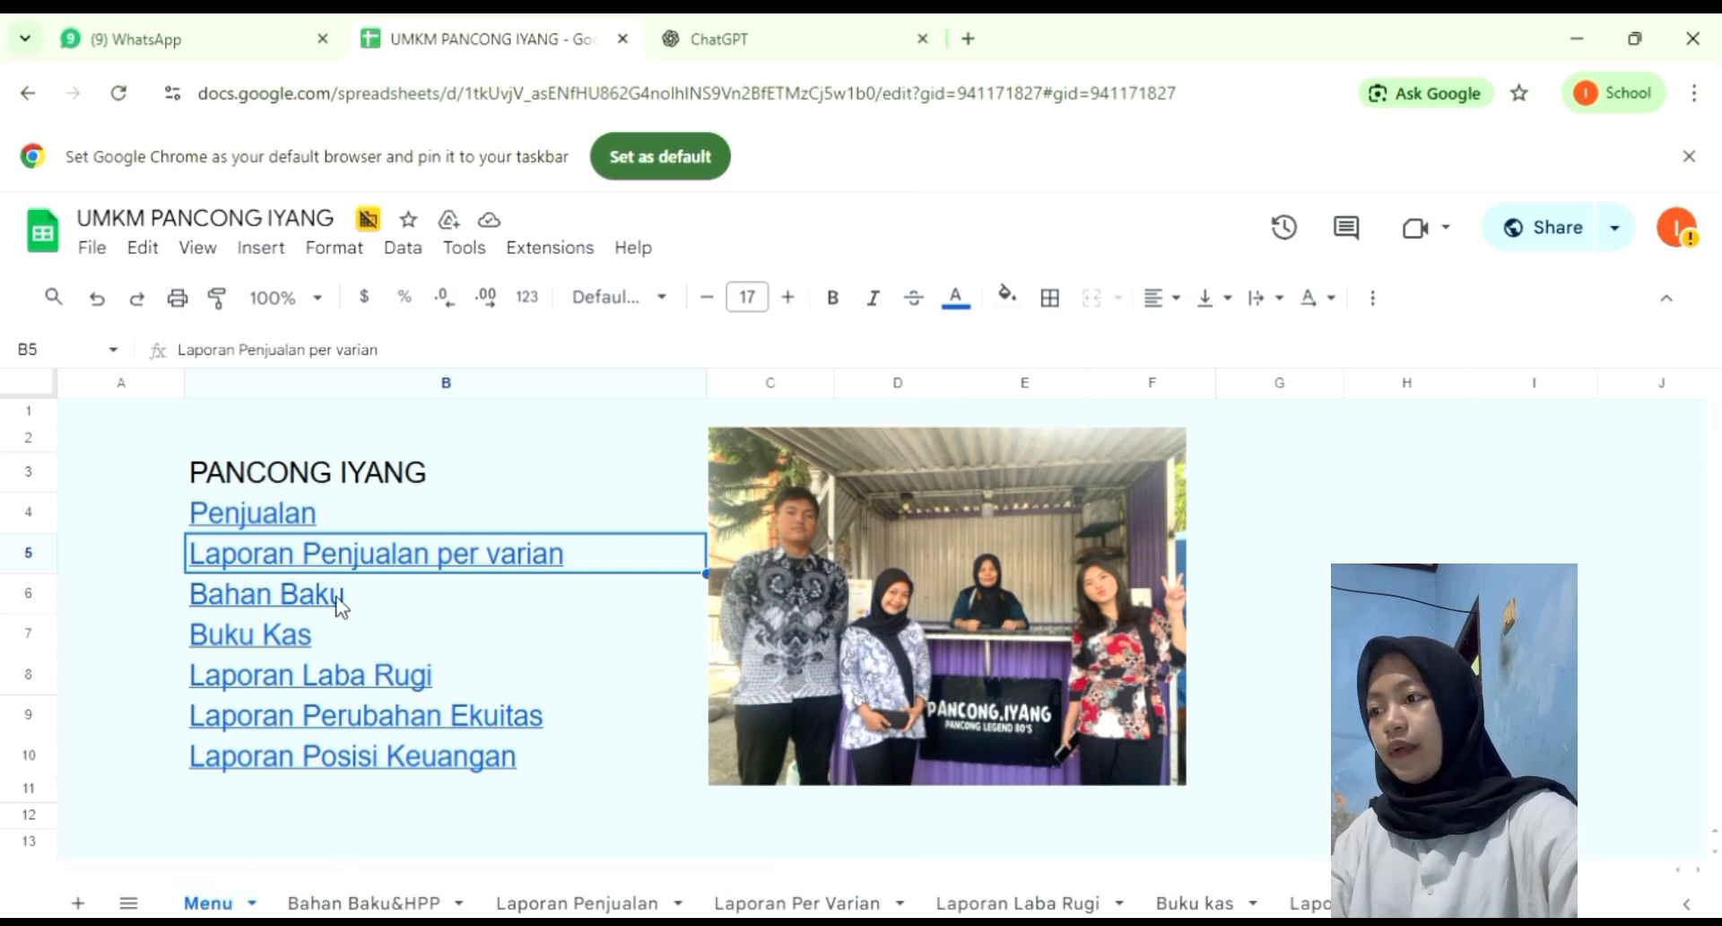
Follow the menu sheet's link to Laporan Per Varian and look through the Chocolate sales list.
mouse_move(348, 565)
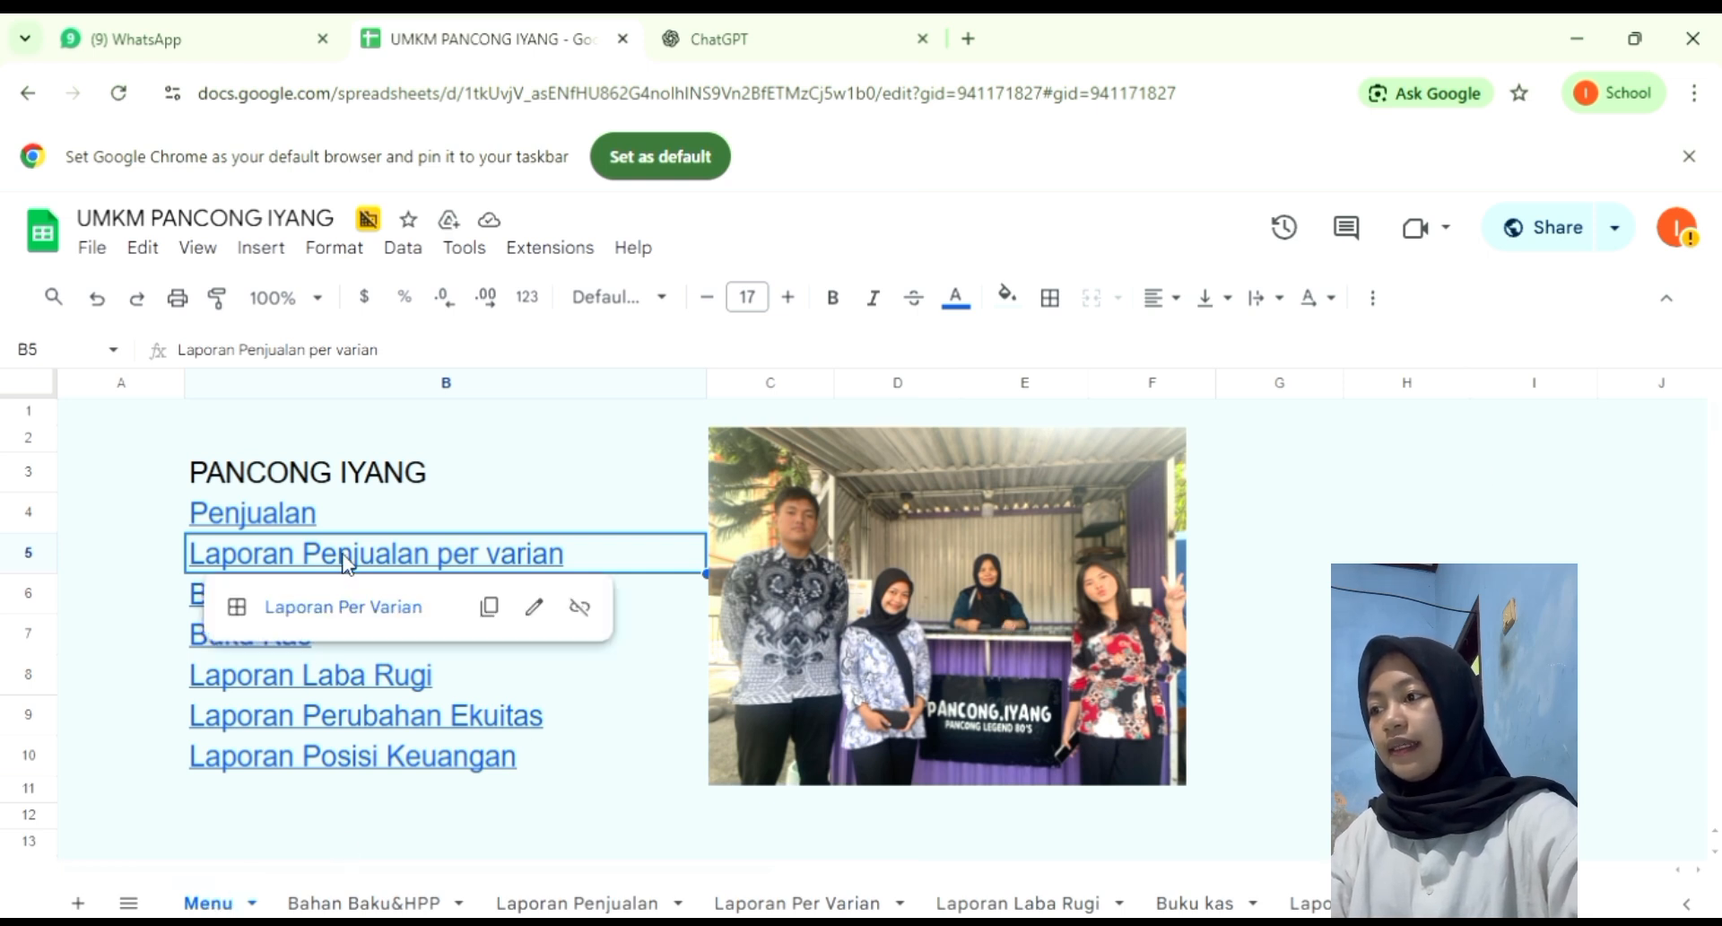
click(352, 608)
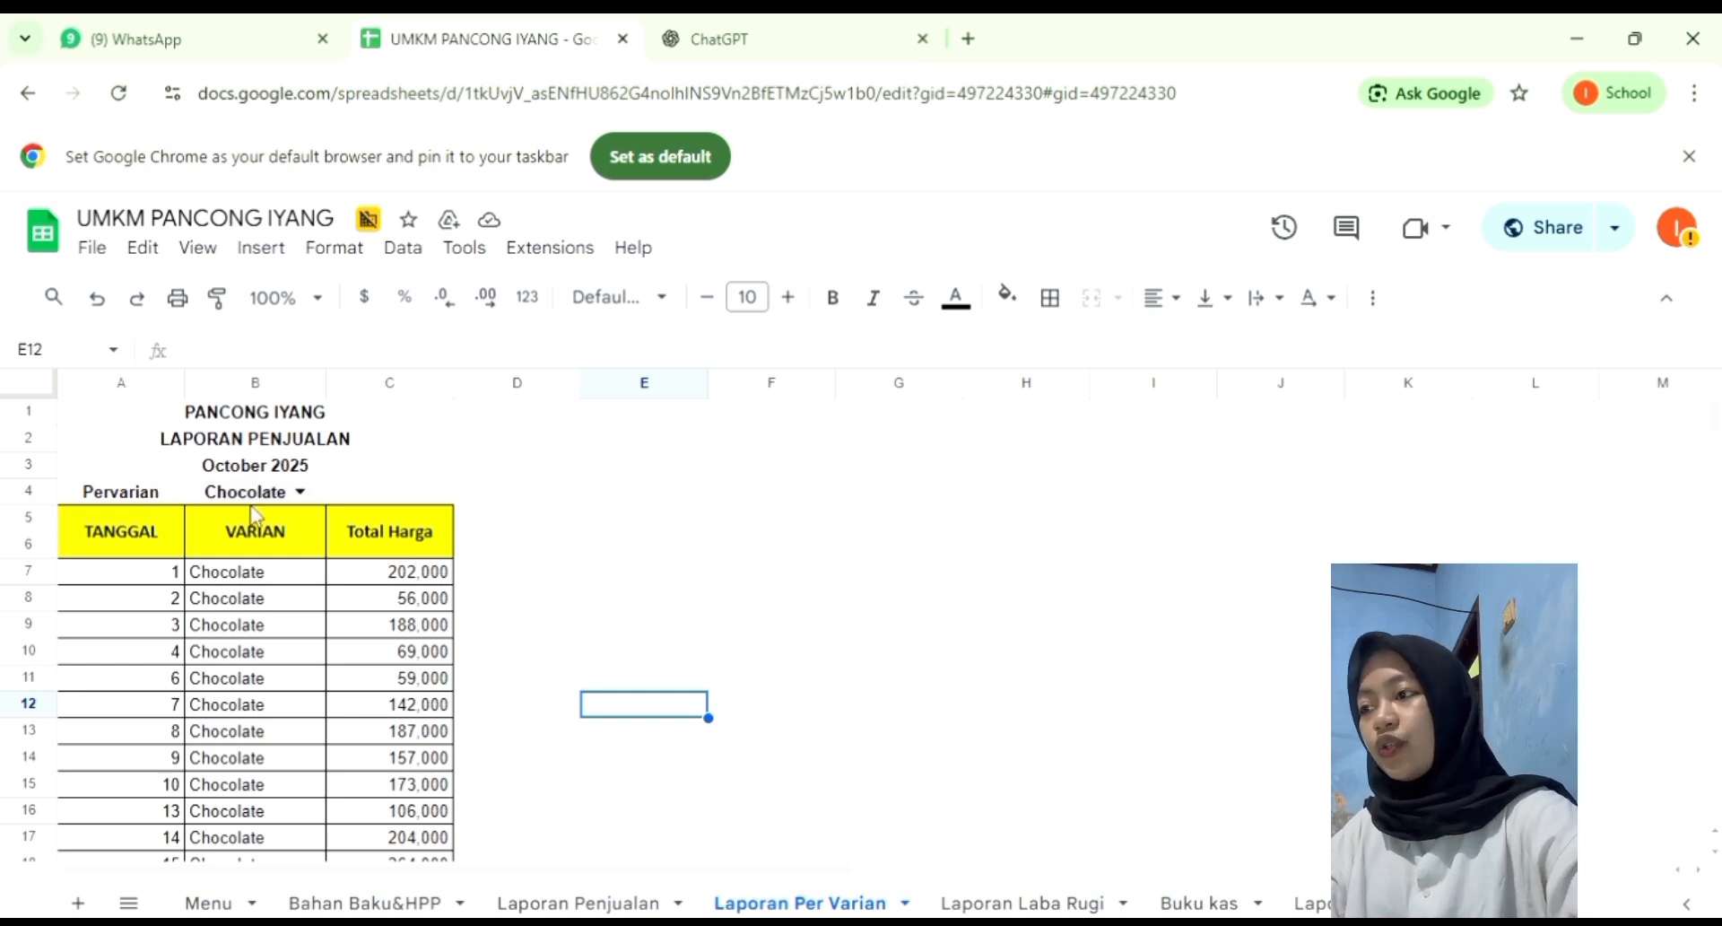
scroll(262, 743, down, 5)
scroll(263, 742, down, 2)
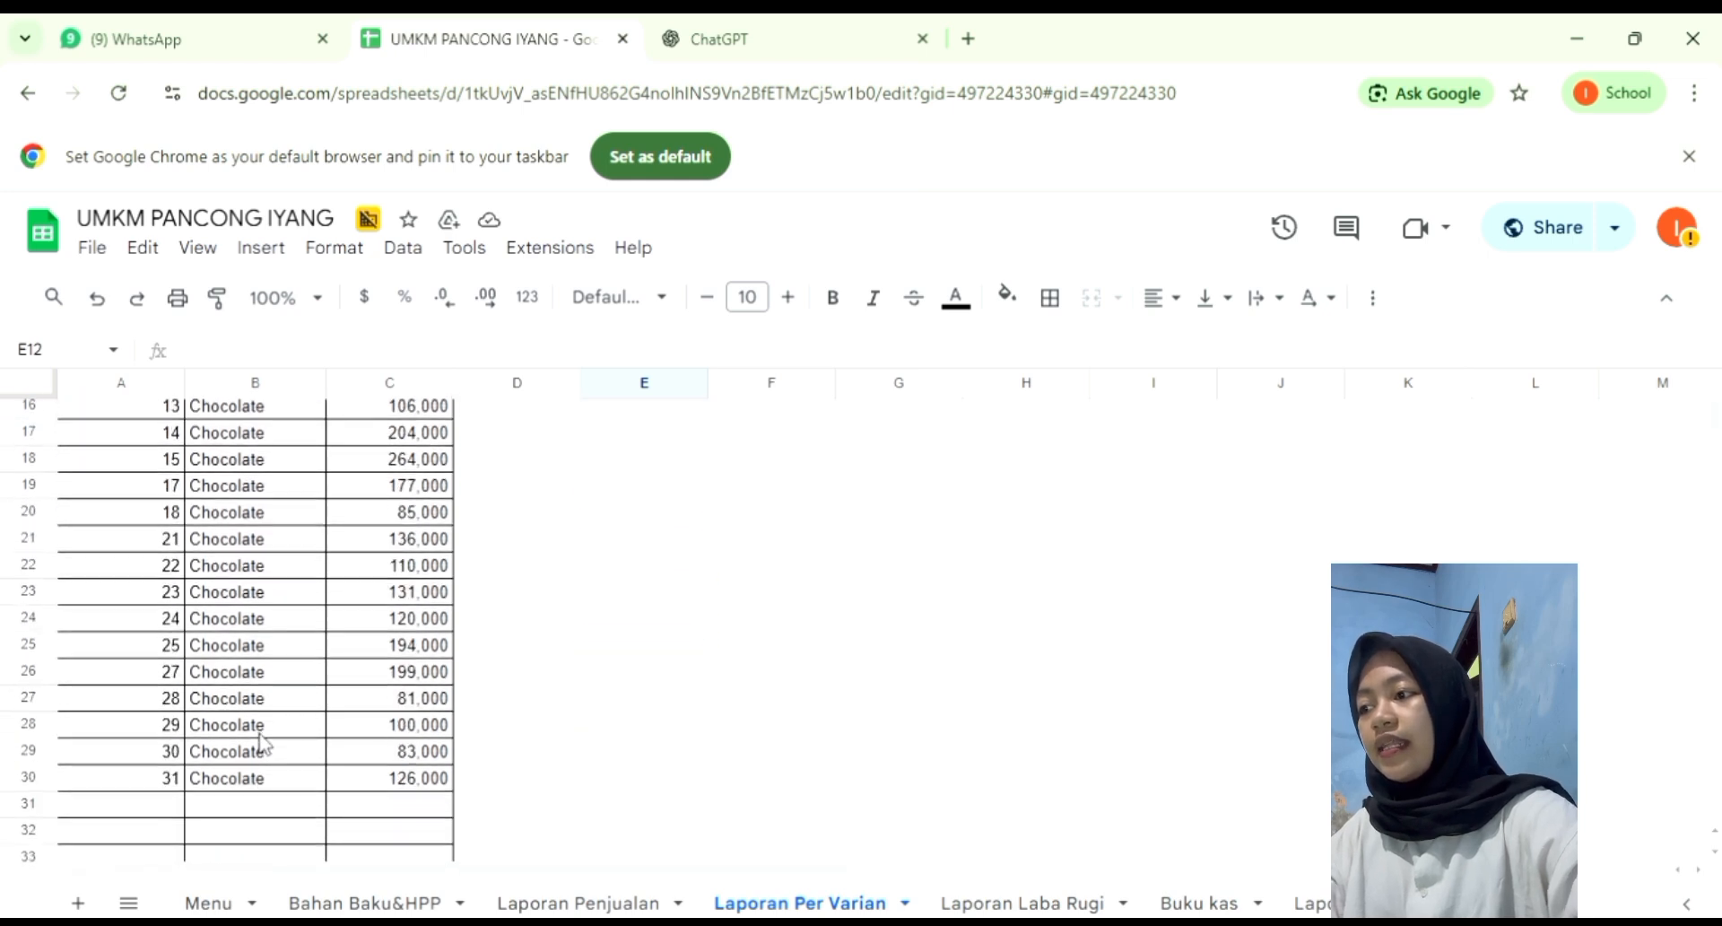
scroll(262, 742, up, 6)
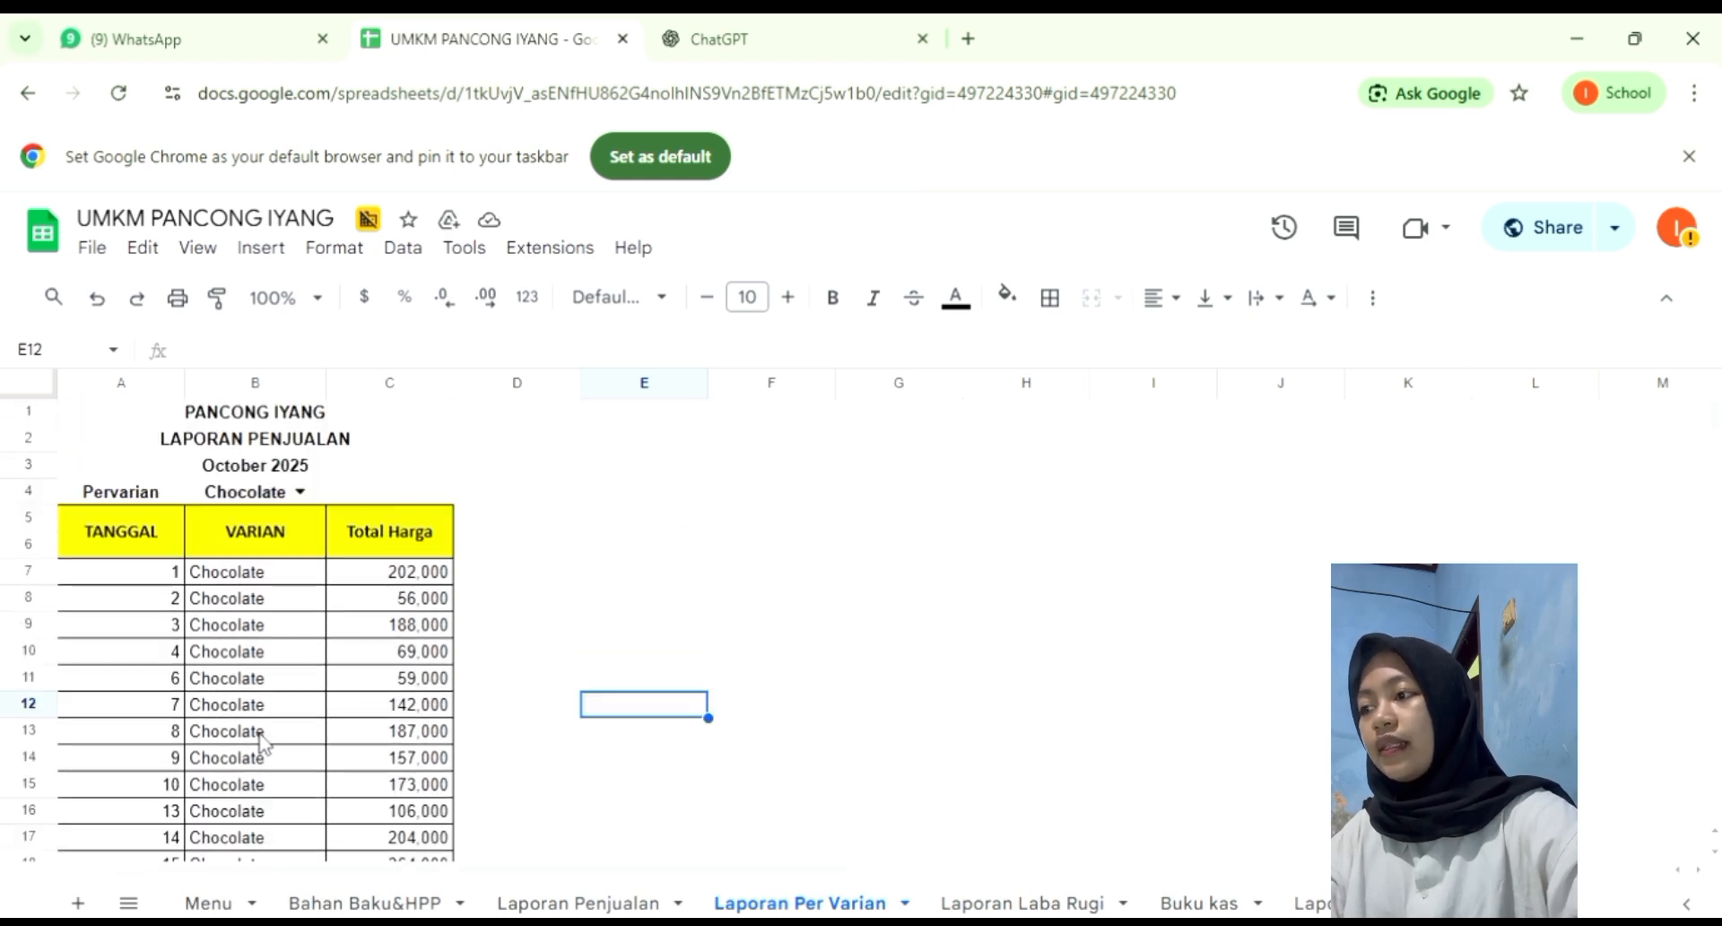
Set the Pervarian selector in B4 to Keju Susu and look through that variant's sales list.
click(299, 492)
click(258, 578)
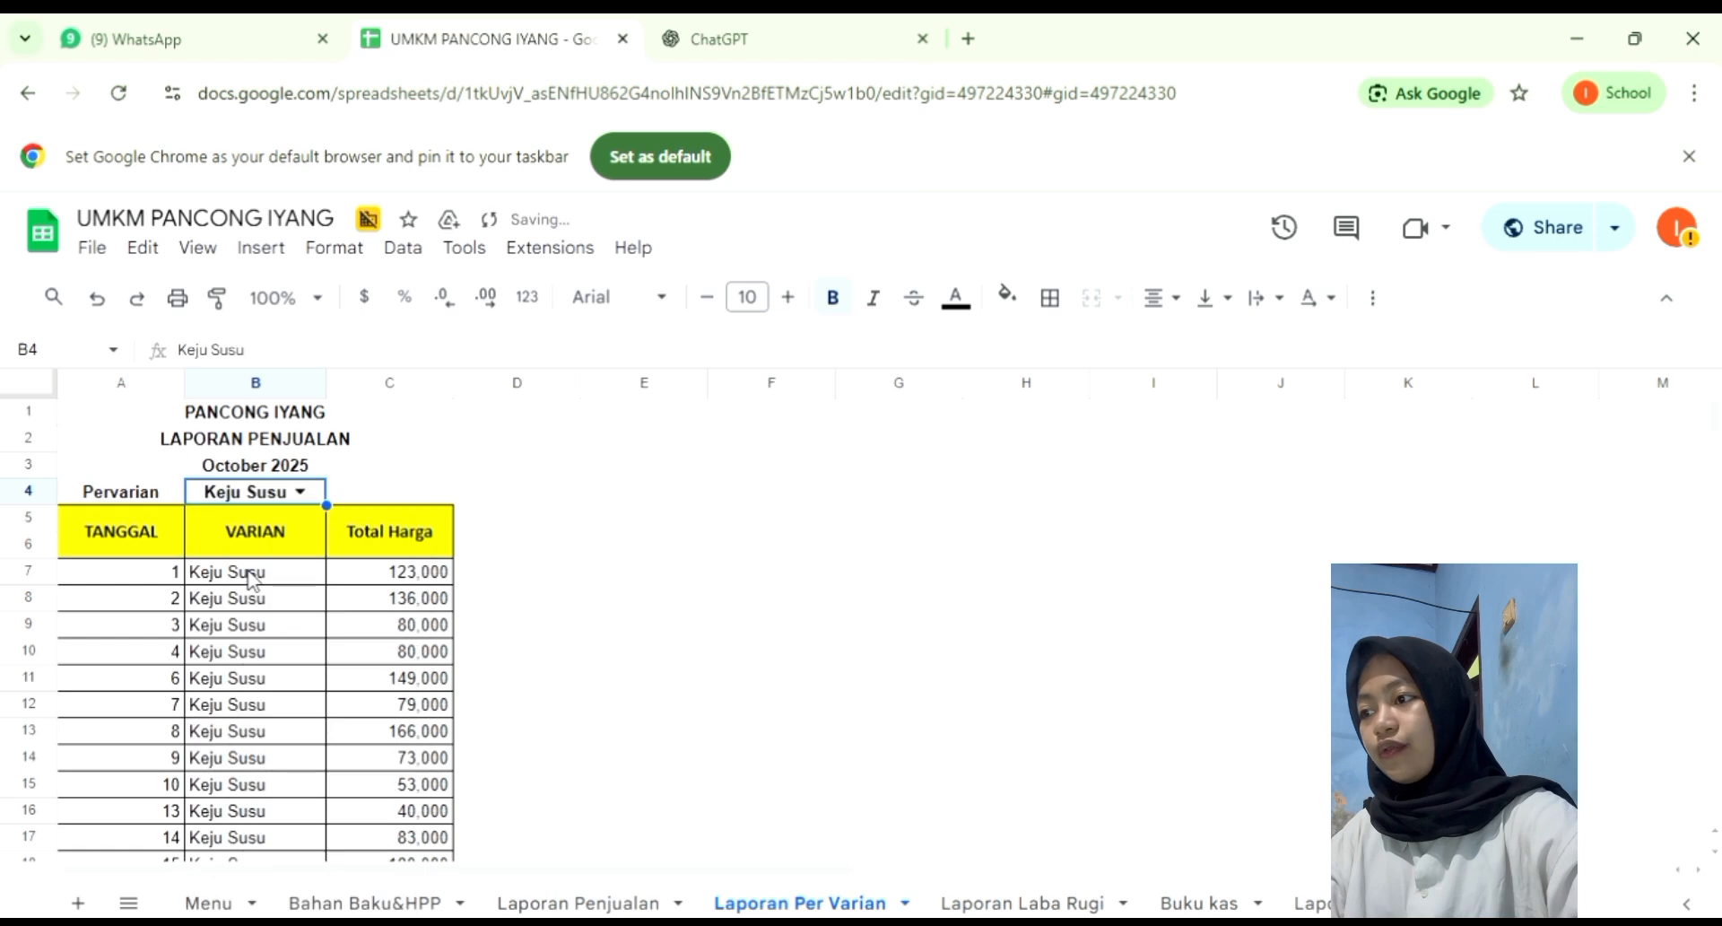
scroll(260, 677, down, 5)
scroll(260, 678, down, 2)
scroll(260, 677, up, 6)
Set the Pervarian selector back to Chocolate and inspect the date, variant and Total Harga of its first entry.
click(300, 492)
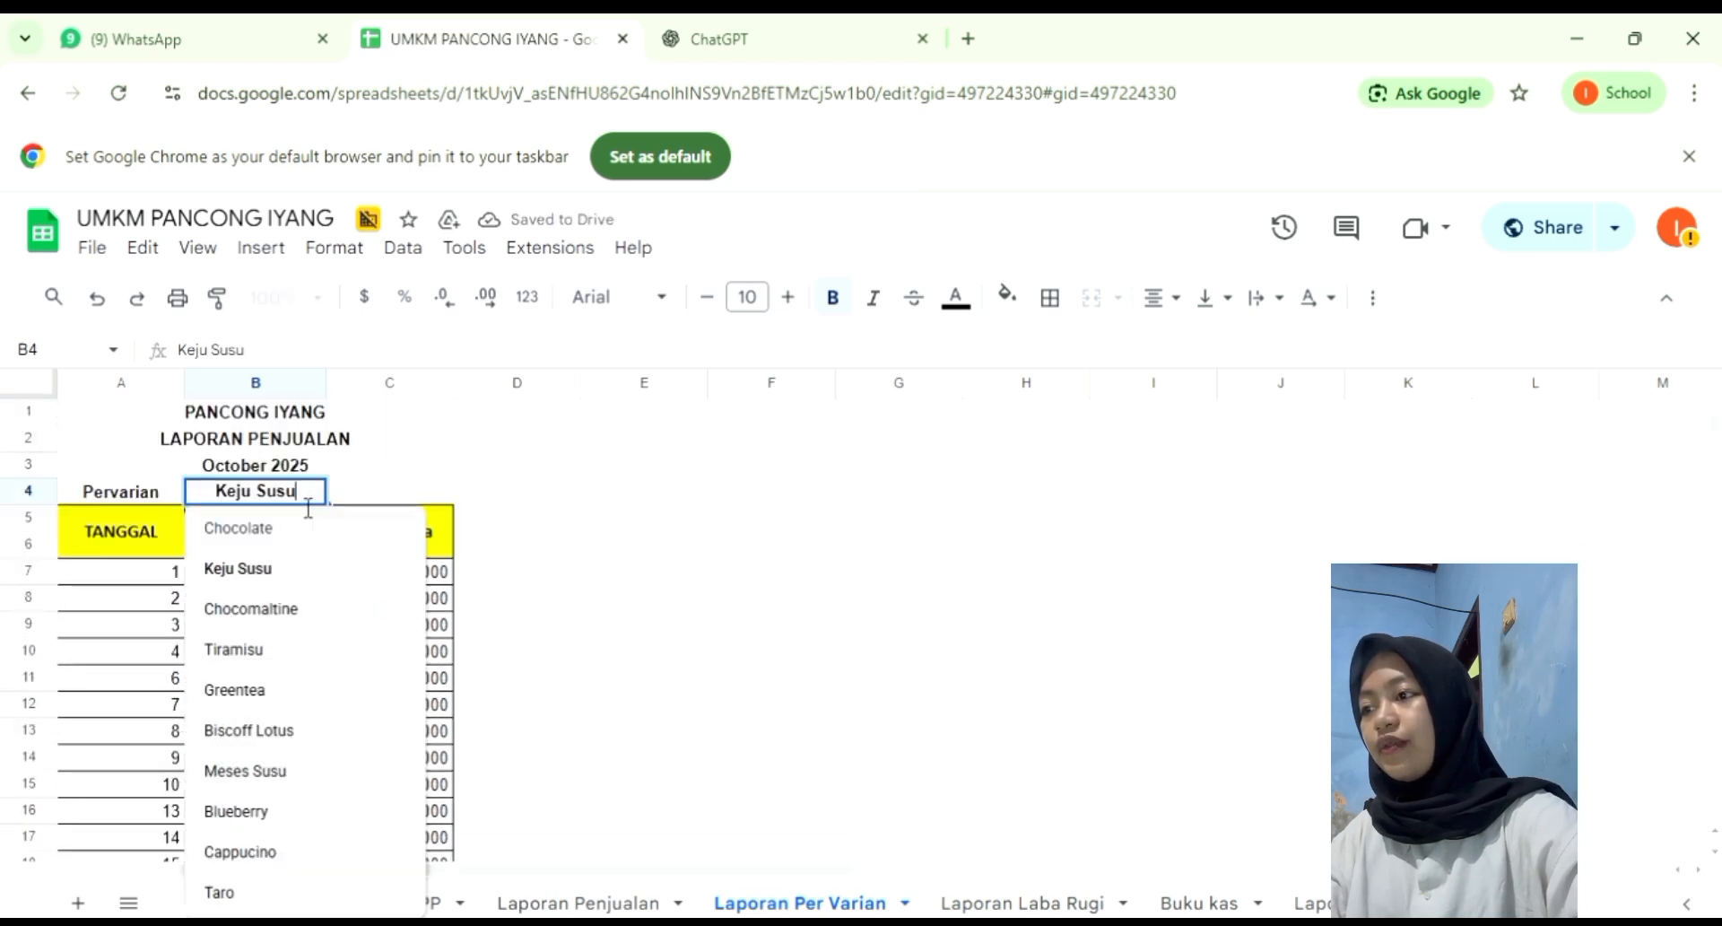
click(259, 529)
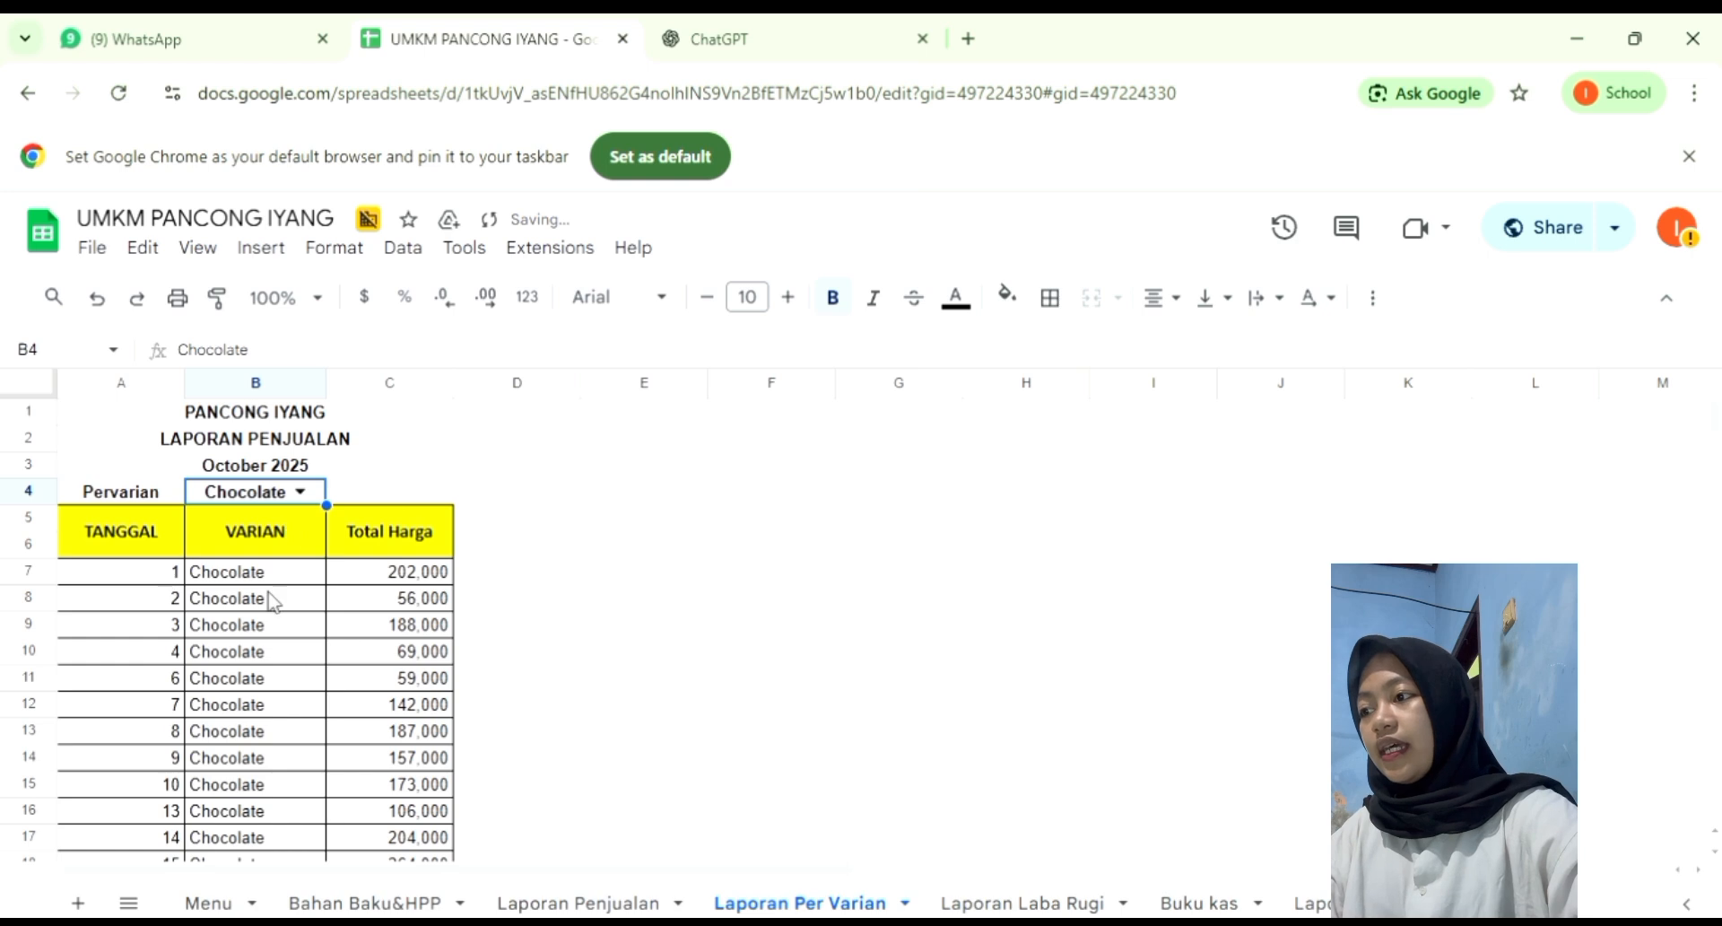
click(162, 574)
key(Down)
key(Up)
key(Right)
key(Right)
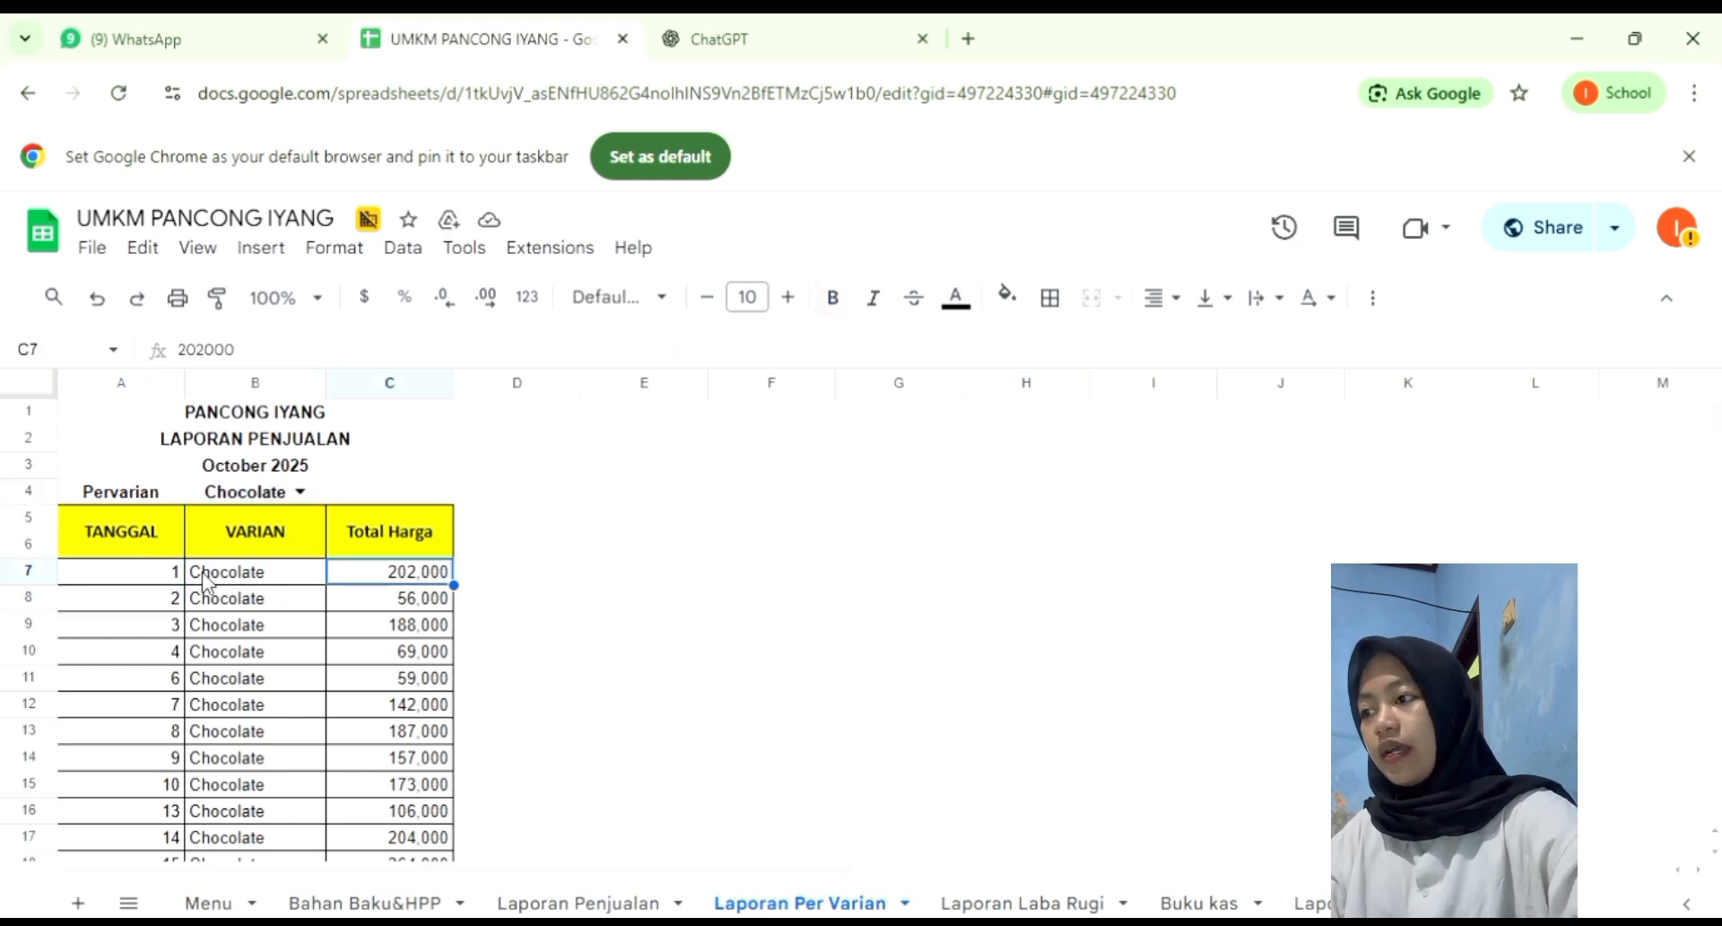
Check the Chocolate entries for dates 1 and 2 and the overall total below the list.
click(163, 579)
click(167, 598)
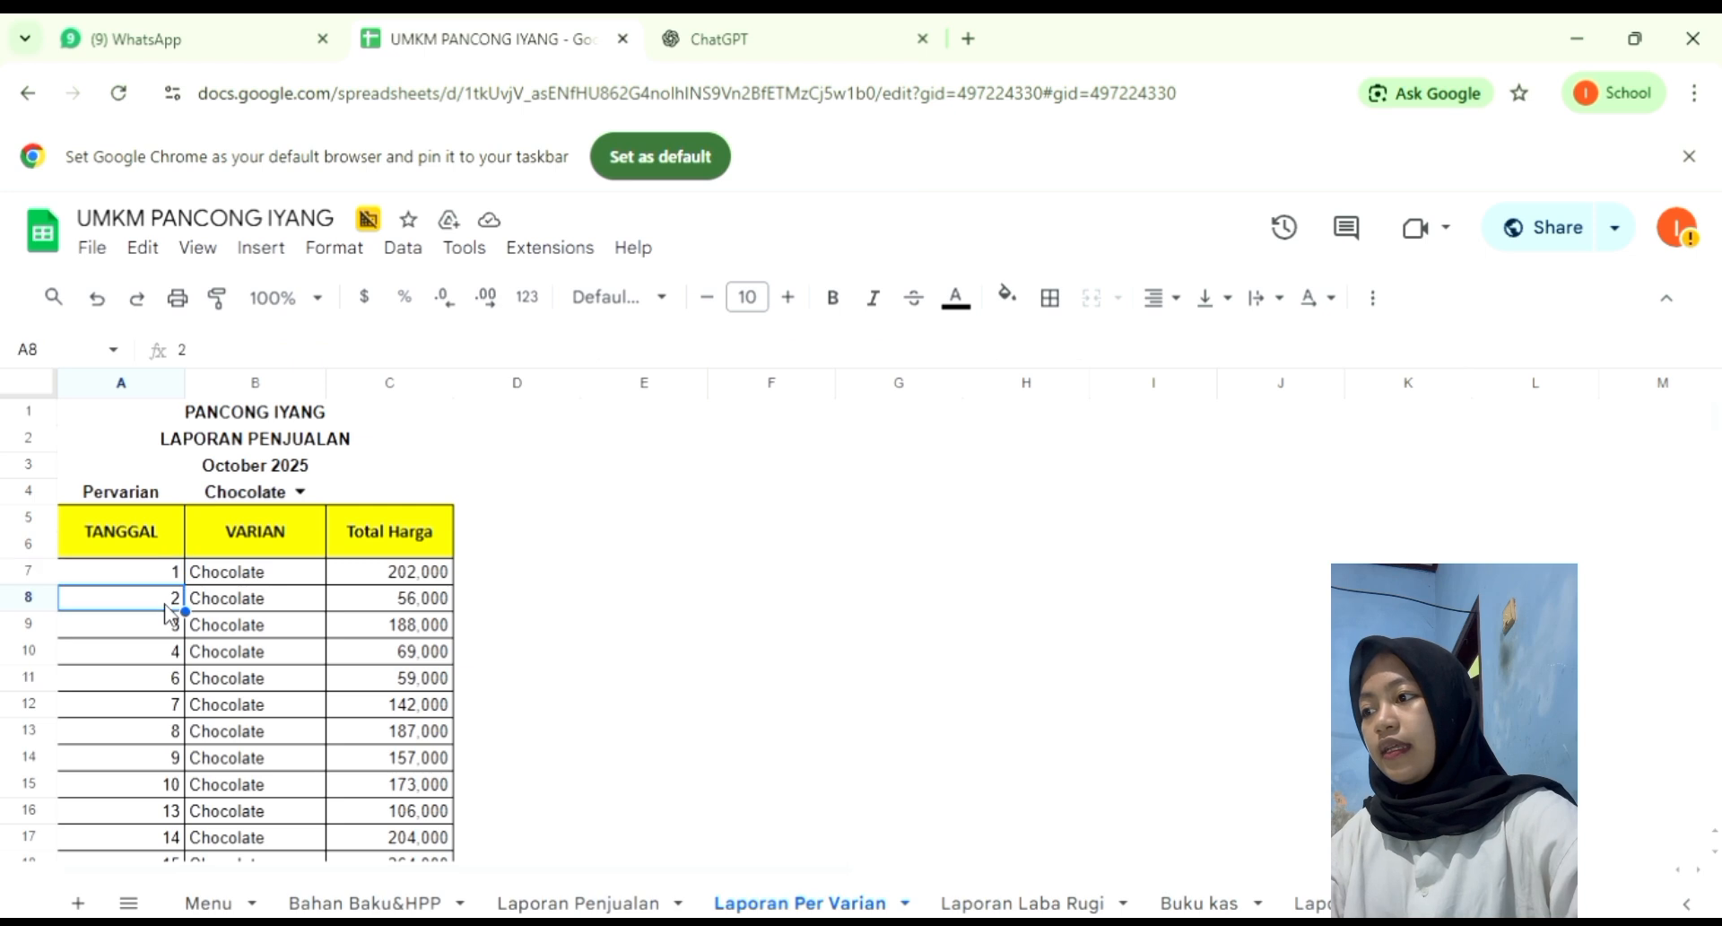
click(391, 598)
scroll(417, 668, down, 1)
scroll(417, 668, down, 5)
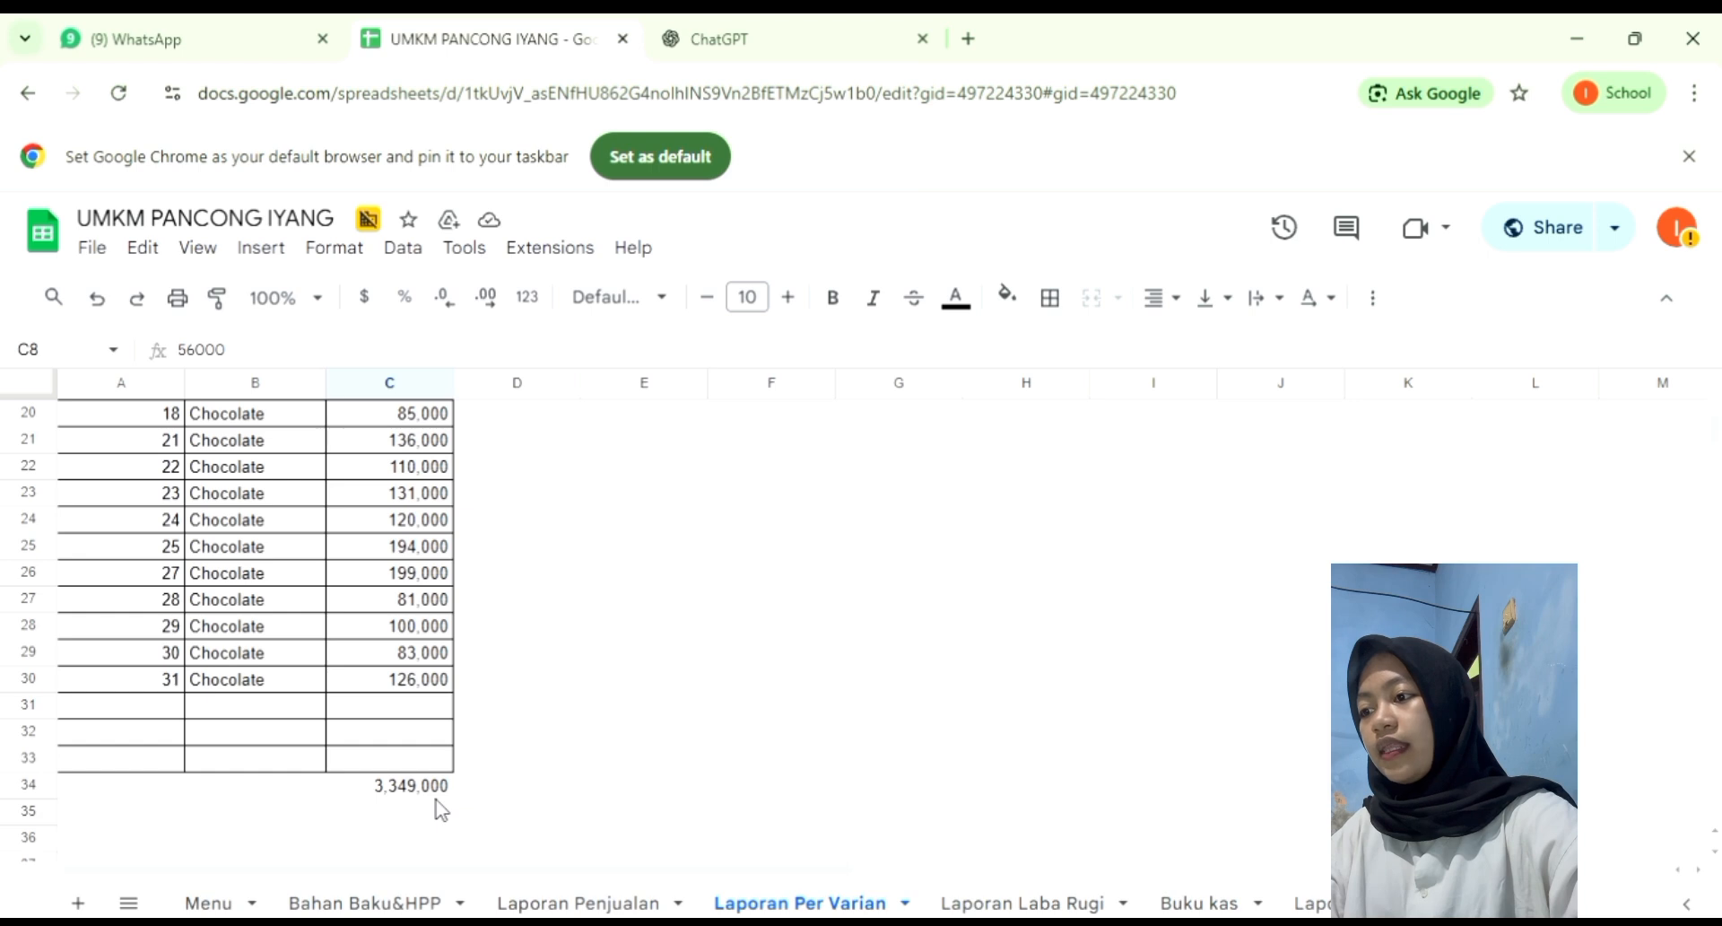
scroll(440, 809, up, 6)
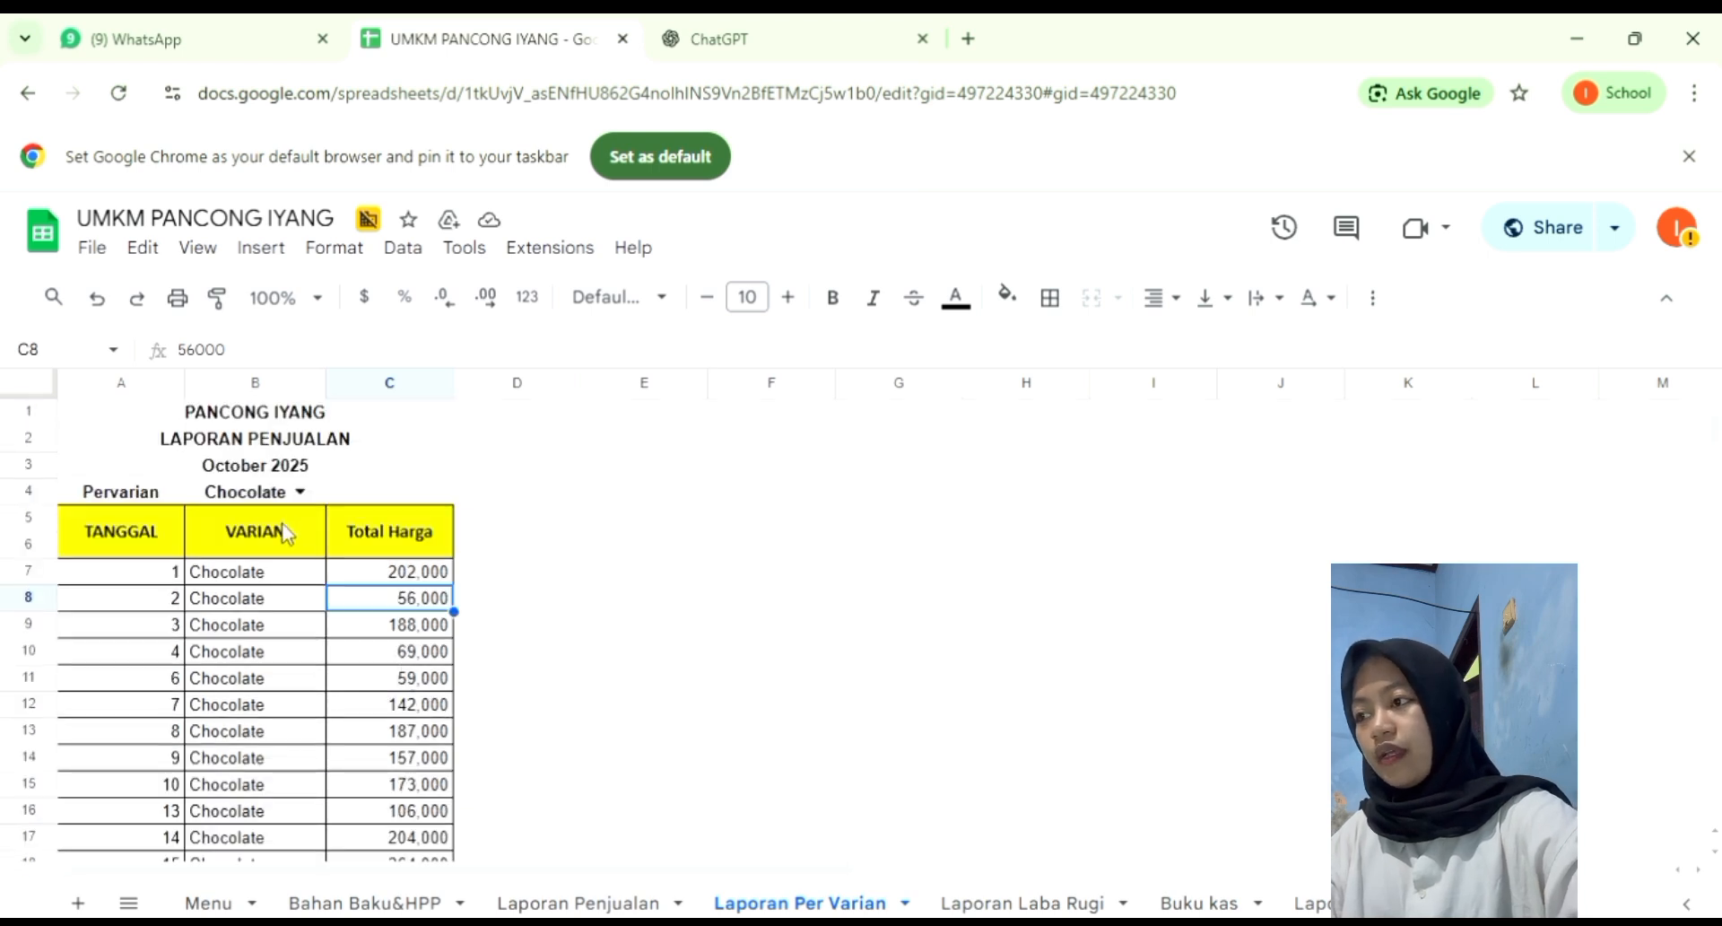
Switch the per-variant report to Keju Susu and check its overall sales total in row 34.
click(298, 492)
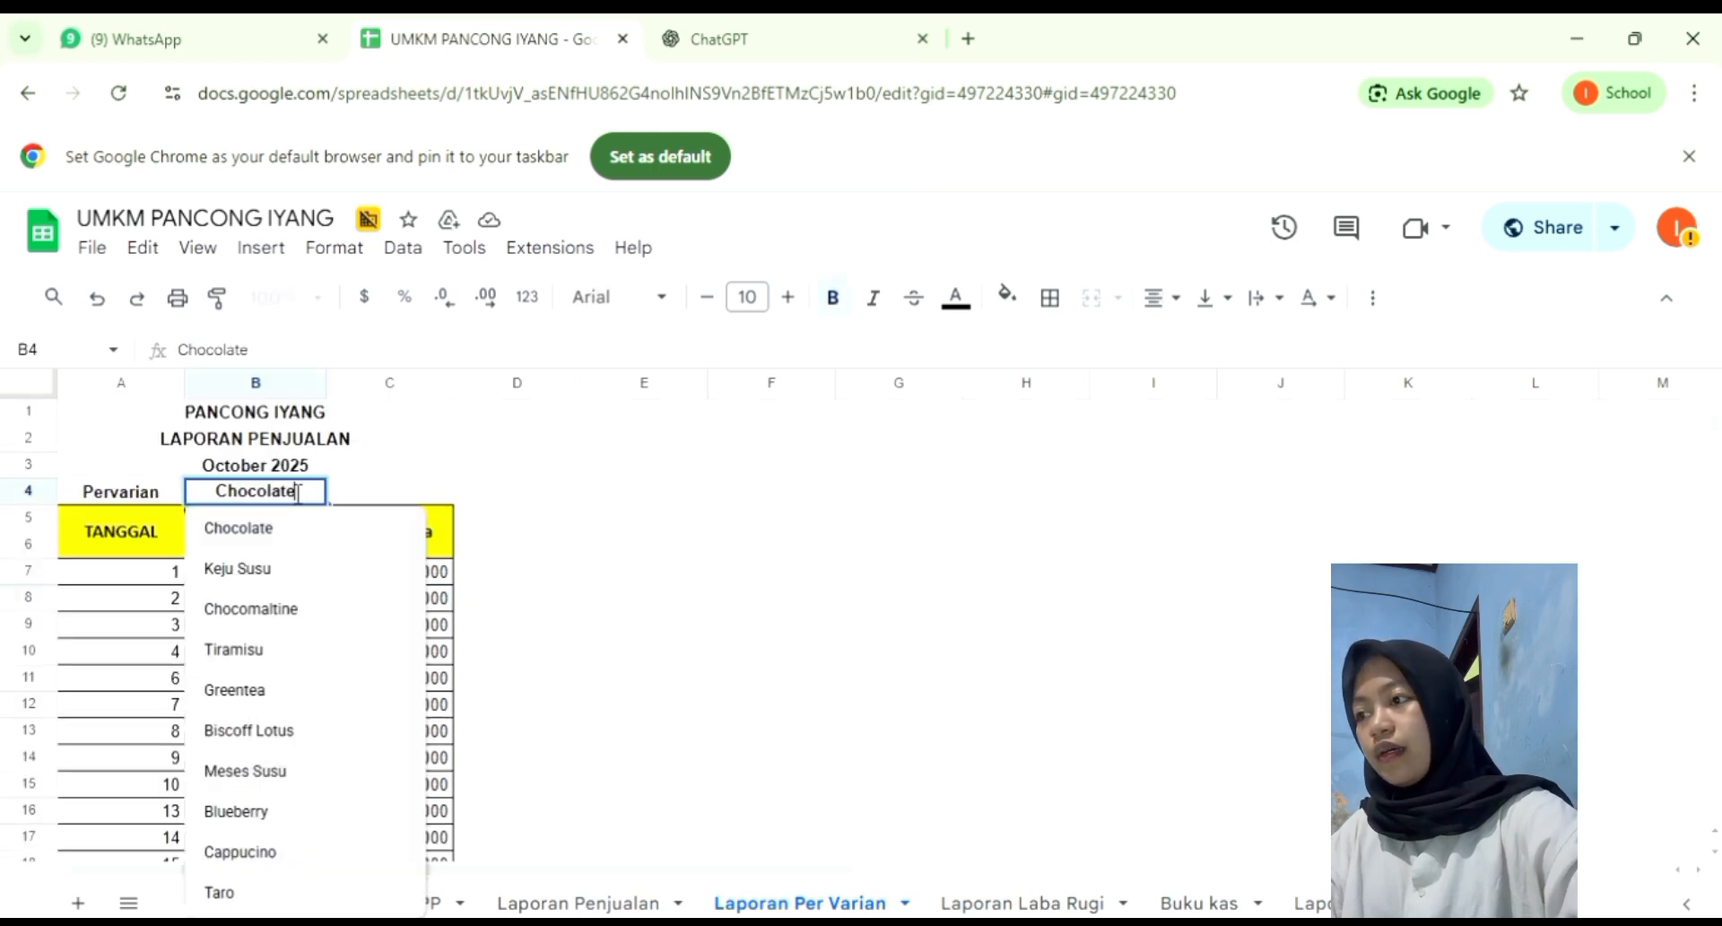
click(238, 568)
scroll(363, 659, down, 1)
scroll(363, 659, down, 6)
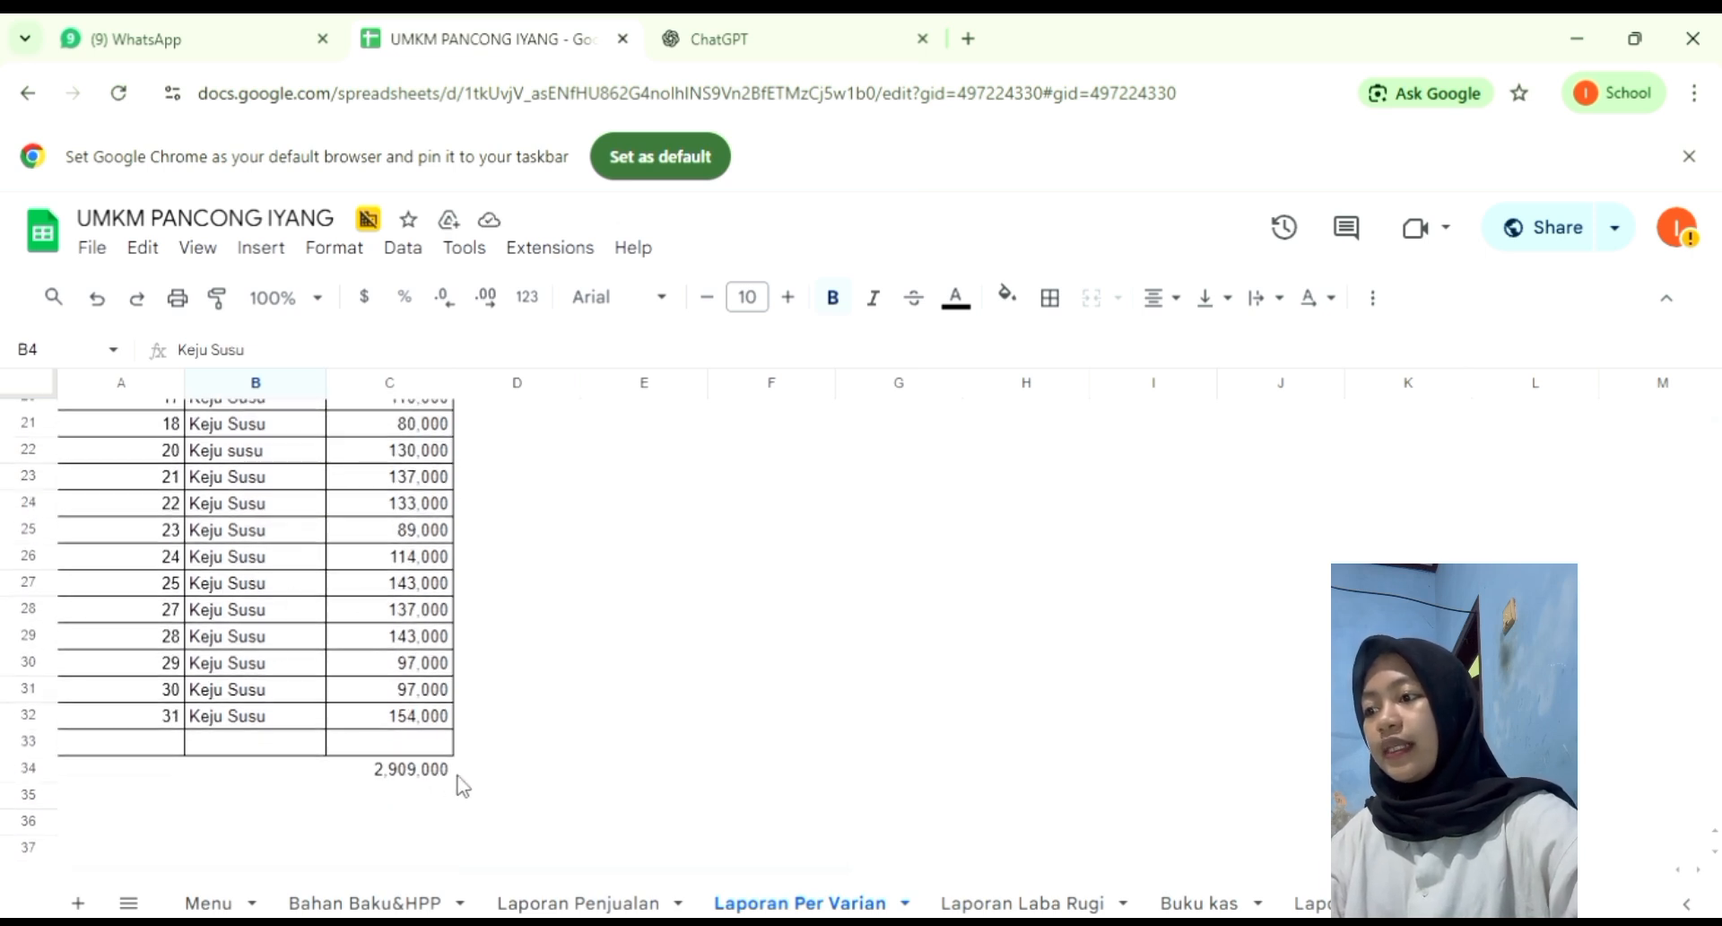
scroll(463, 785, up, 7)
Switch the per-variant report to Chocomaltine and check its overall sales total in row 34.
click(309, 492)
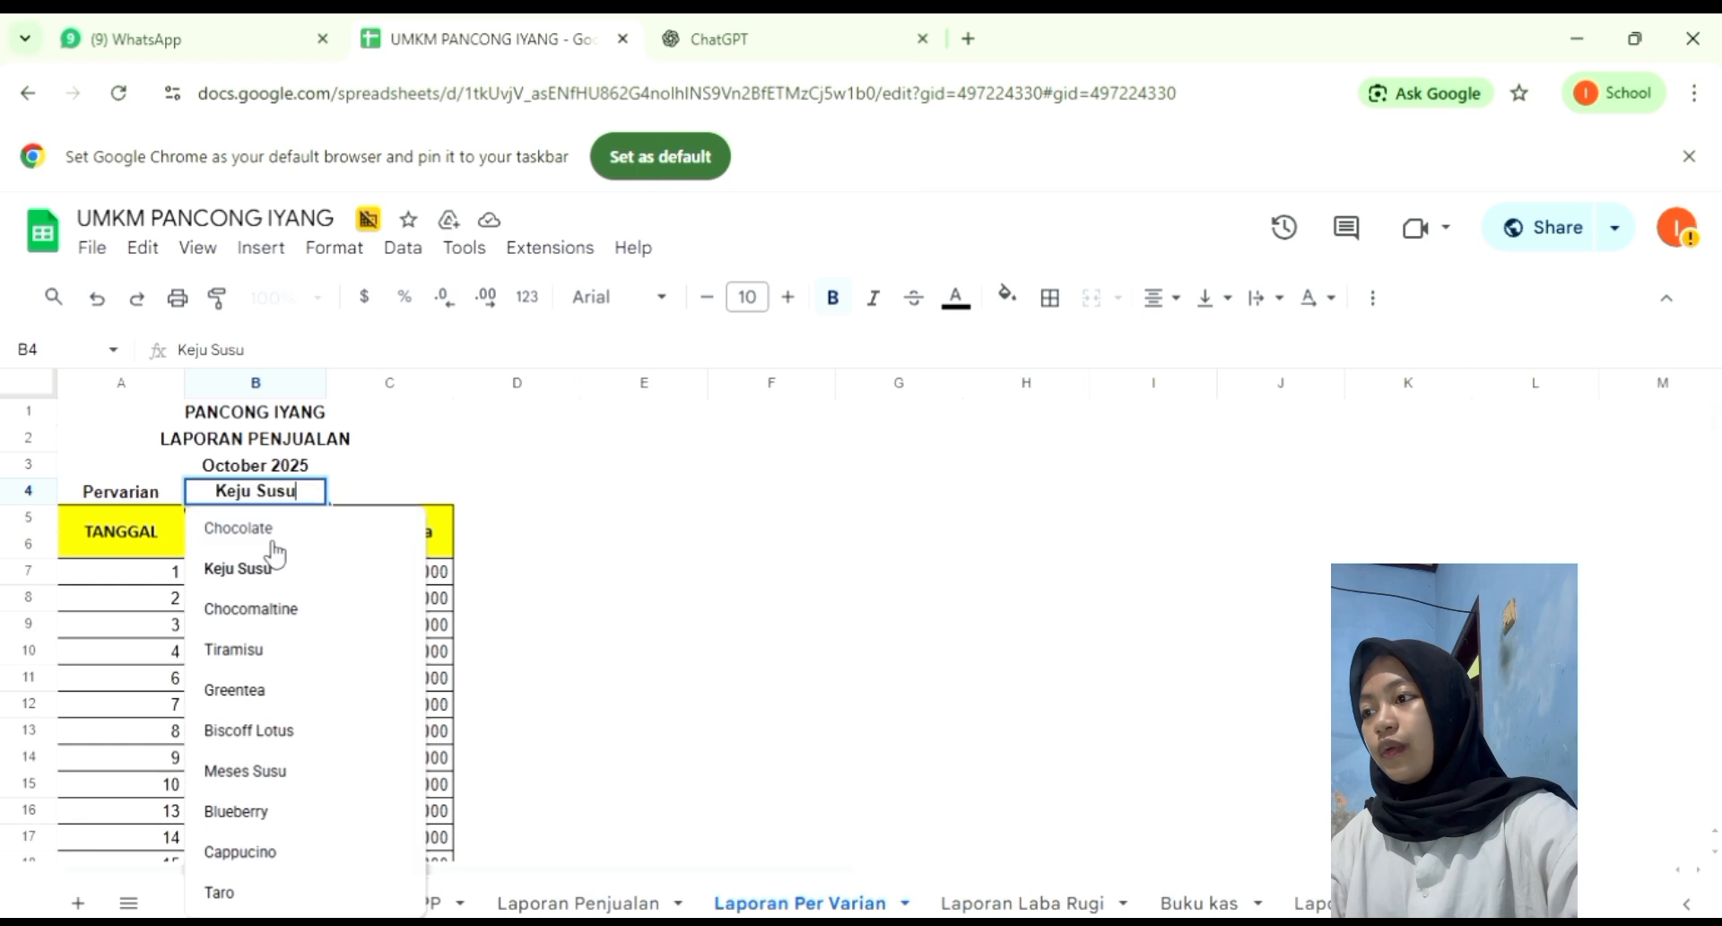
click(246, 608)
scroll(365, 676, down, 6)
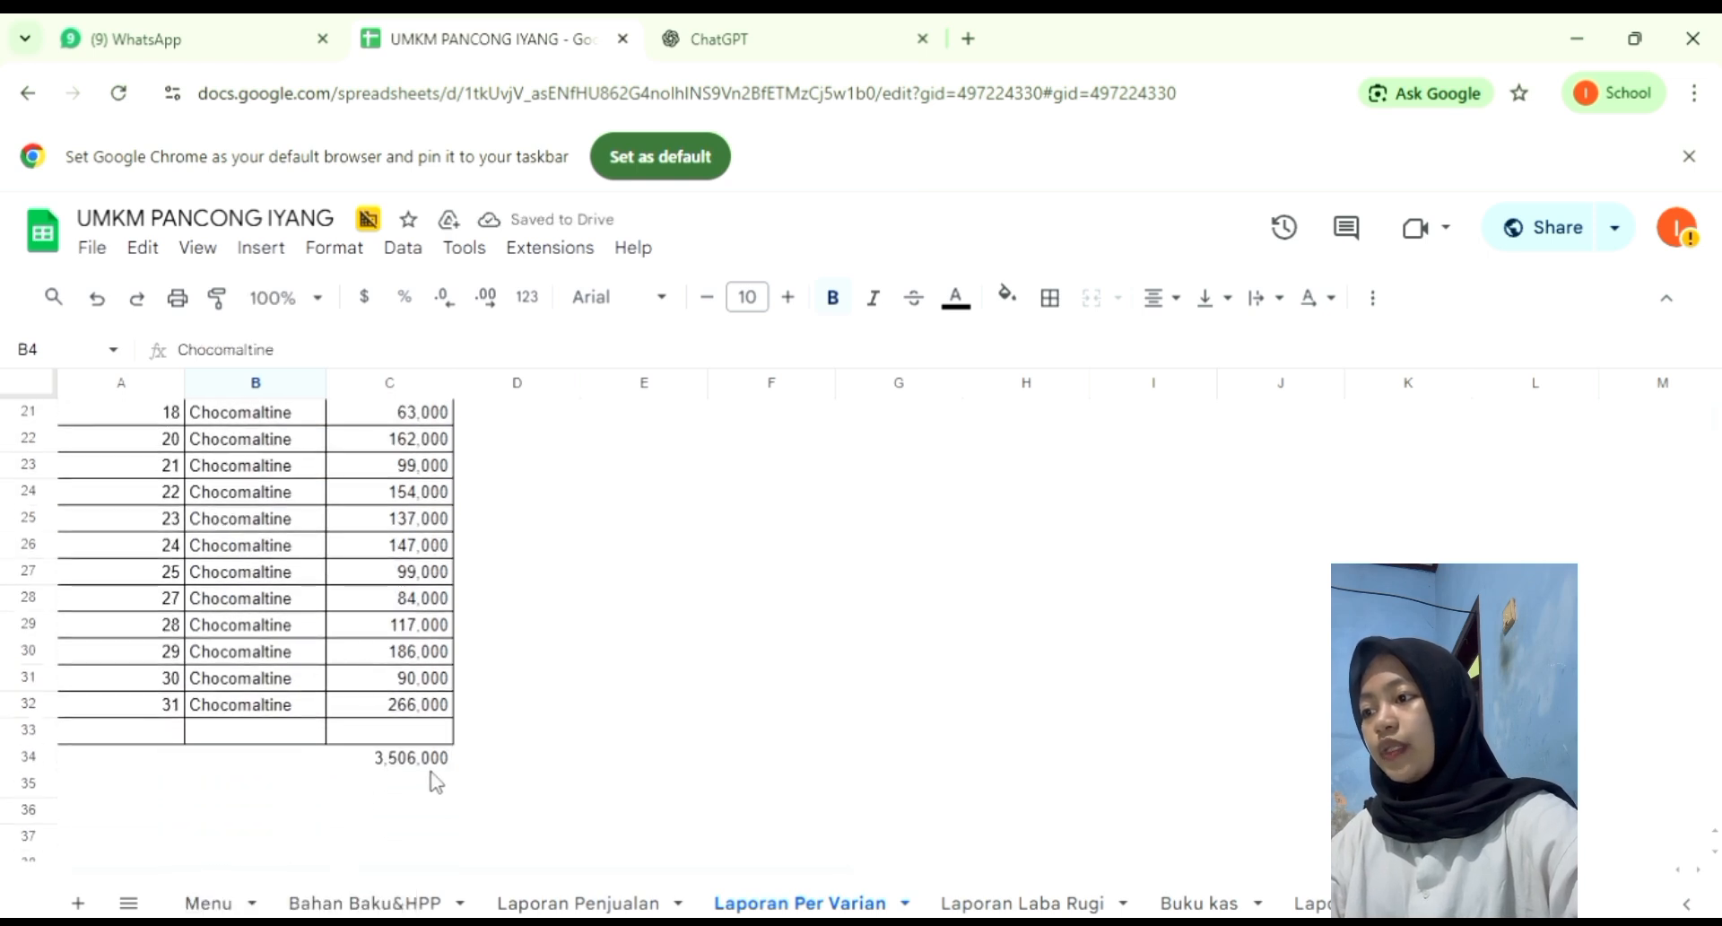
scroll(436, 780, up, 6)
Switch the per-variant report to Tiramisu and check its overall sales total in row 34.
click(296, 492)
click(238, 658)
scroll(314, 659, down, 6)
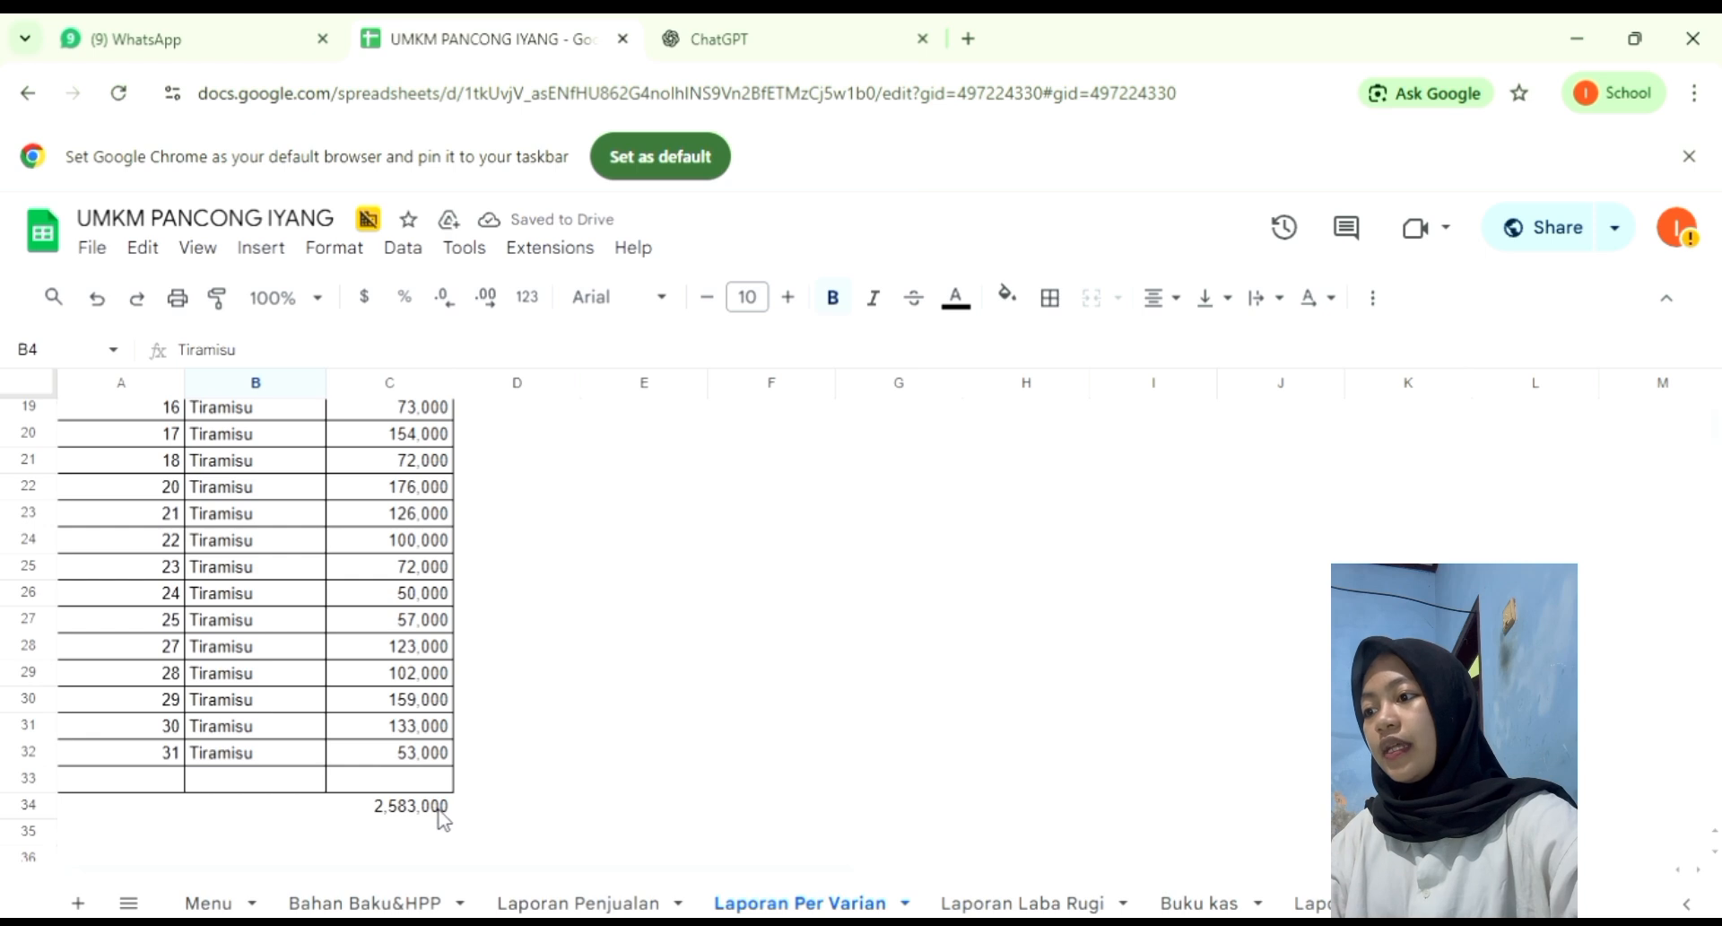
scroll(430, 583, up, 6)
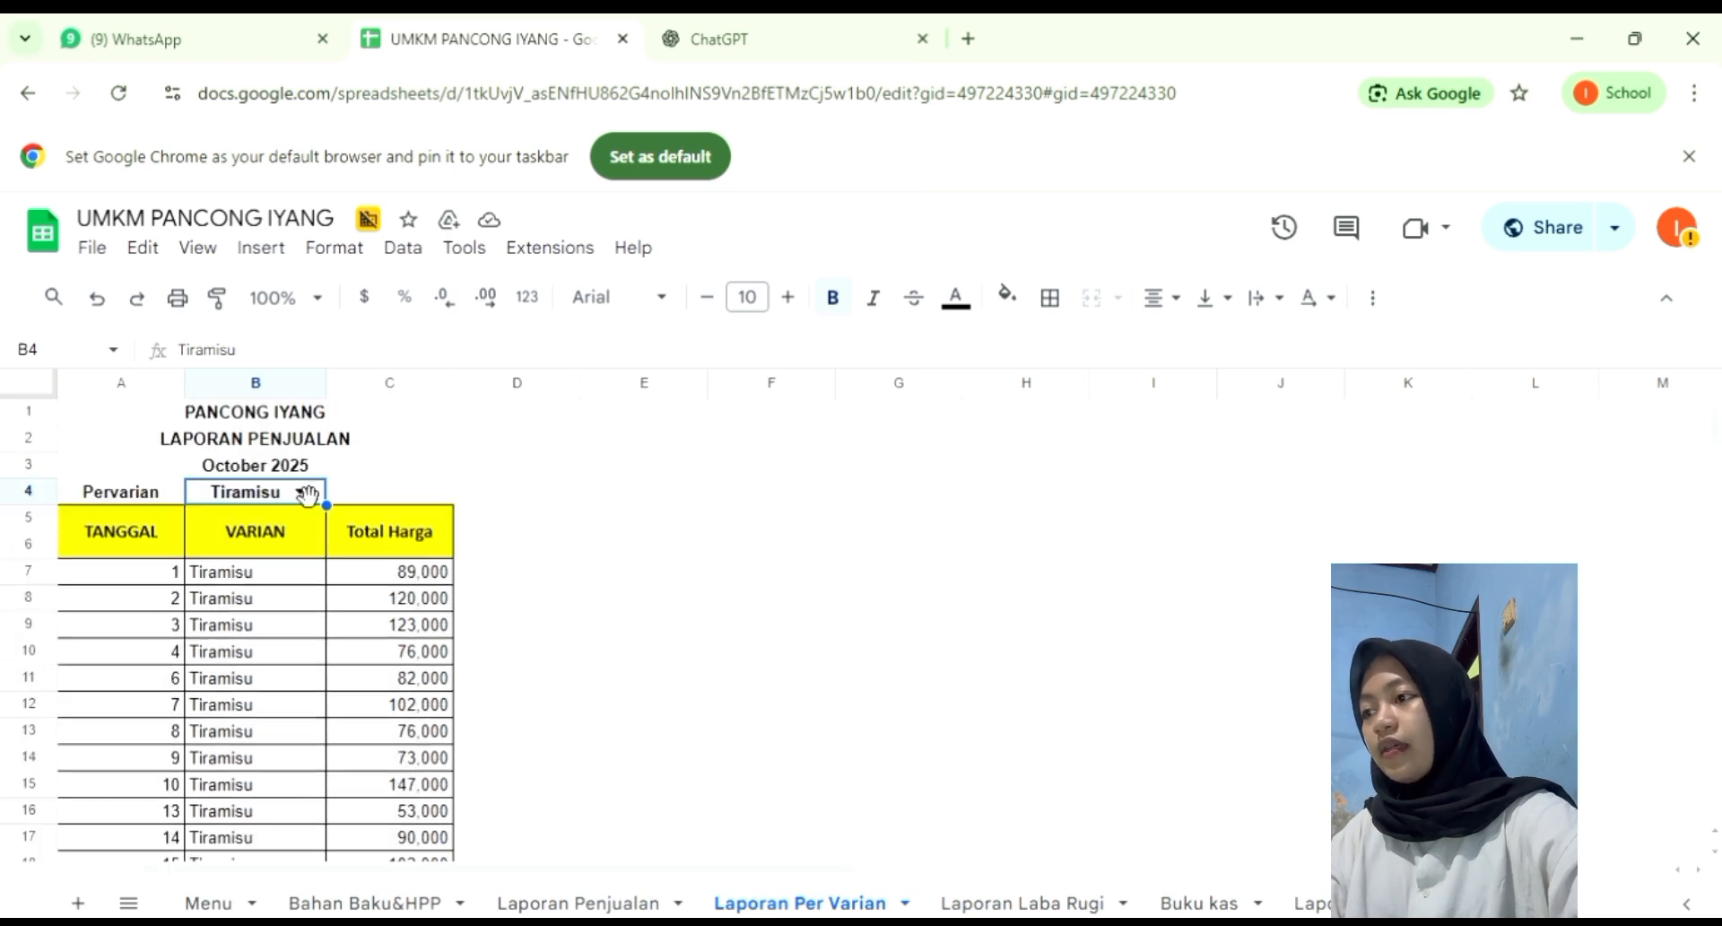
Switch the per-variant report to Greentea and look through its sales list down to the total.
click(305, 493)
click(238, 695)
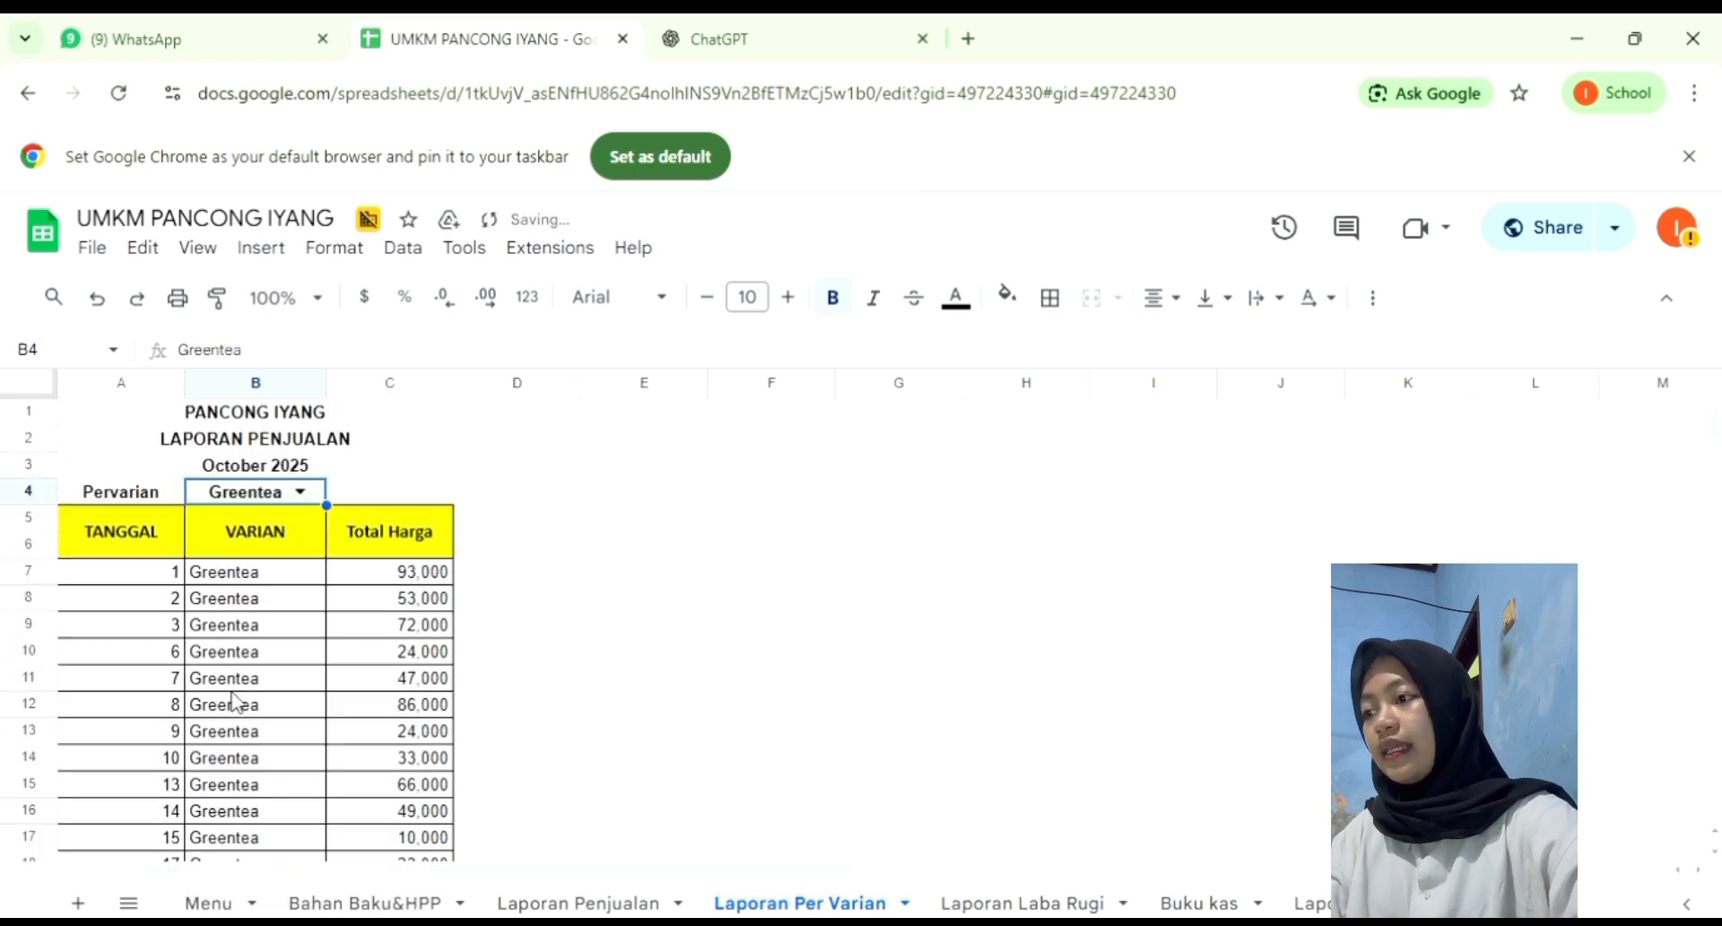
scroll(235, 701, down, 6)
scroll(342, 587, up, 7)
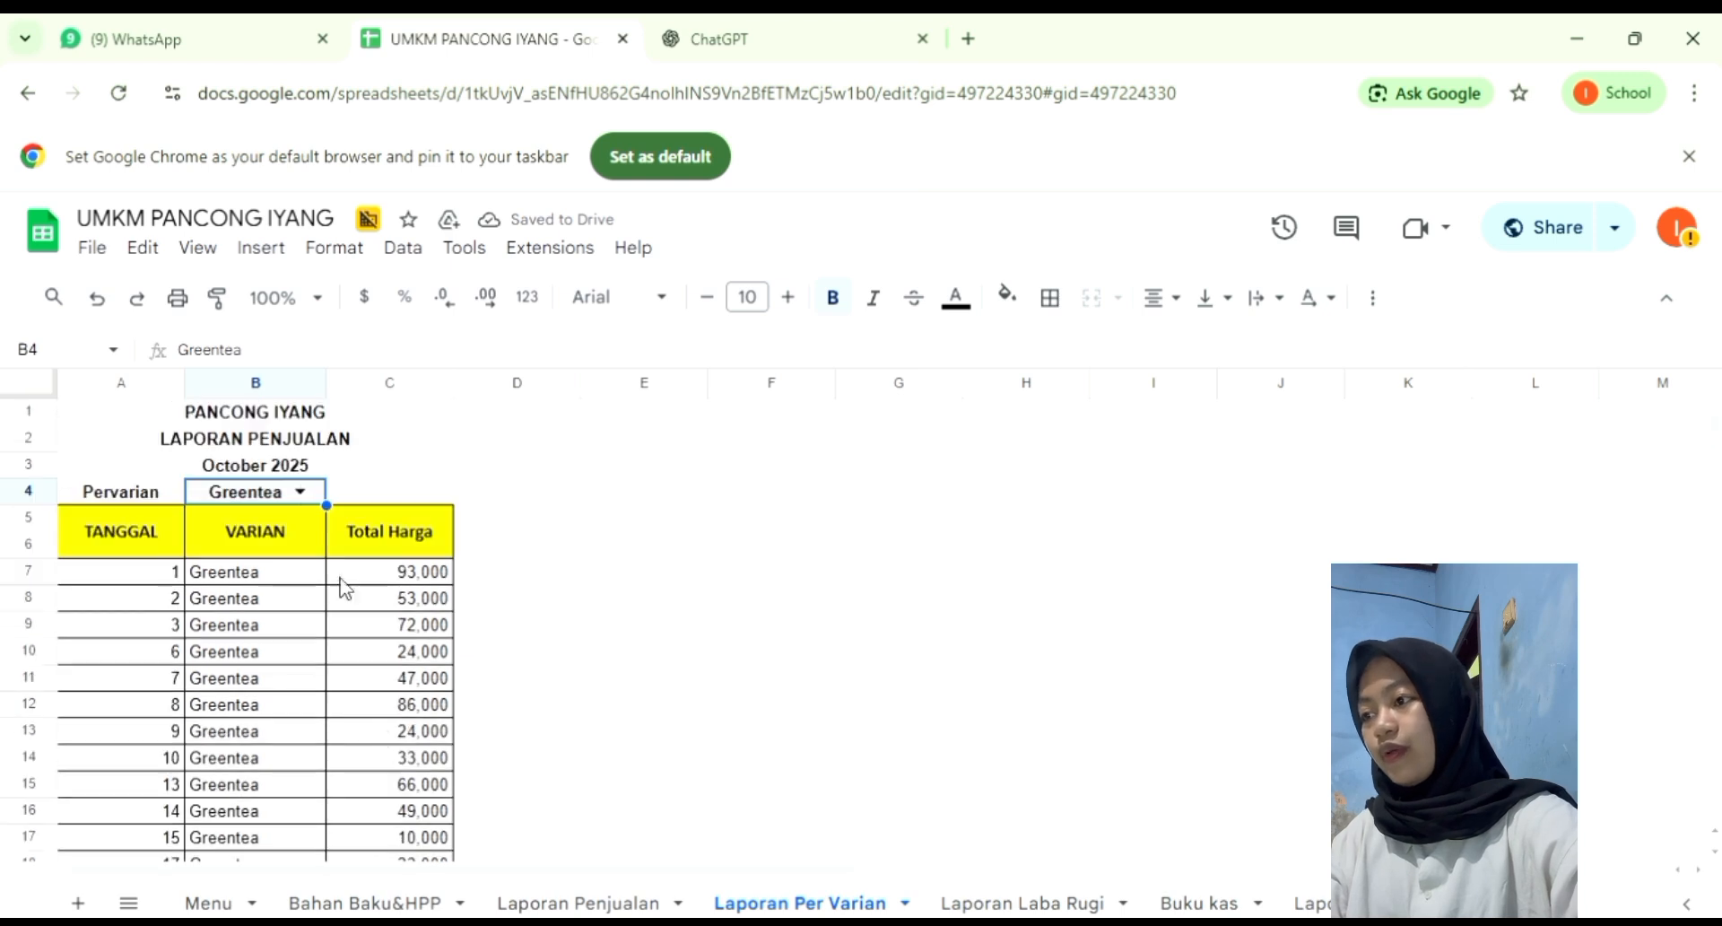
Switch the per-variant report to Biscoff Lotus and look through its sales list down to the total.
click(303, 493)
click(231, 729)
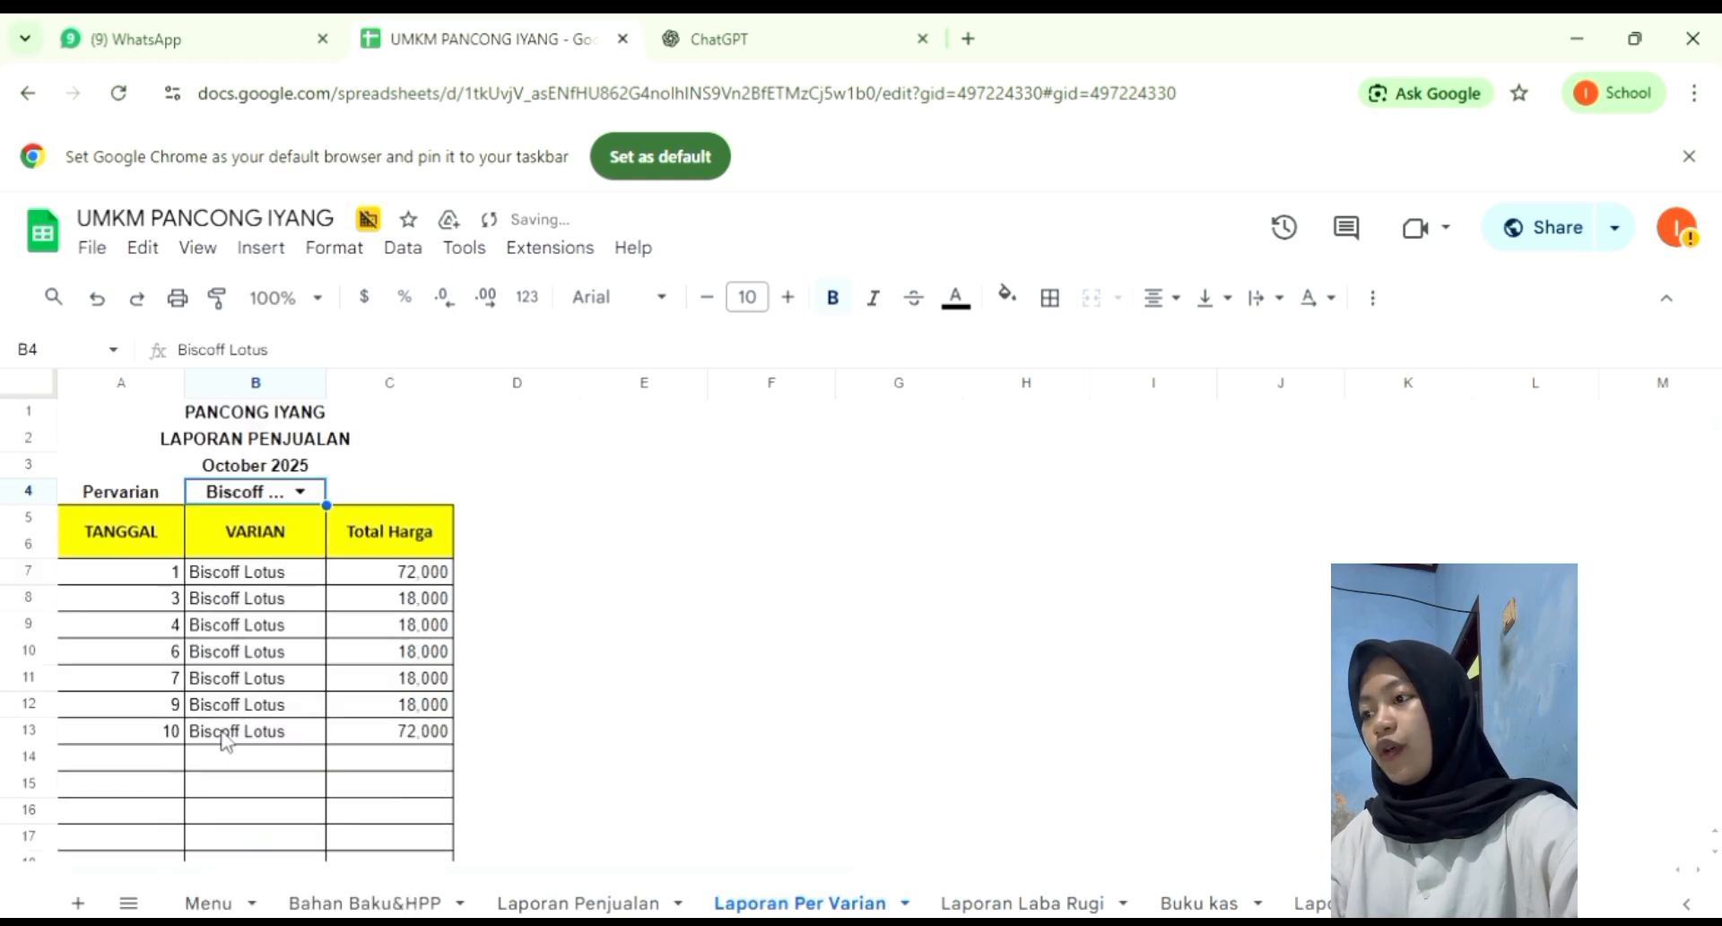
scroll(442, 799, down, 1)
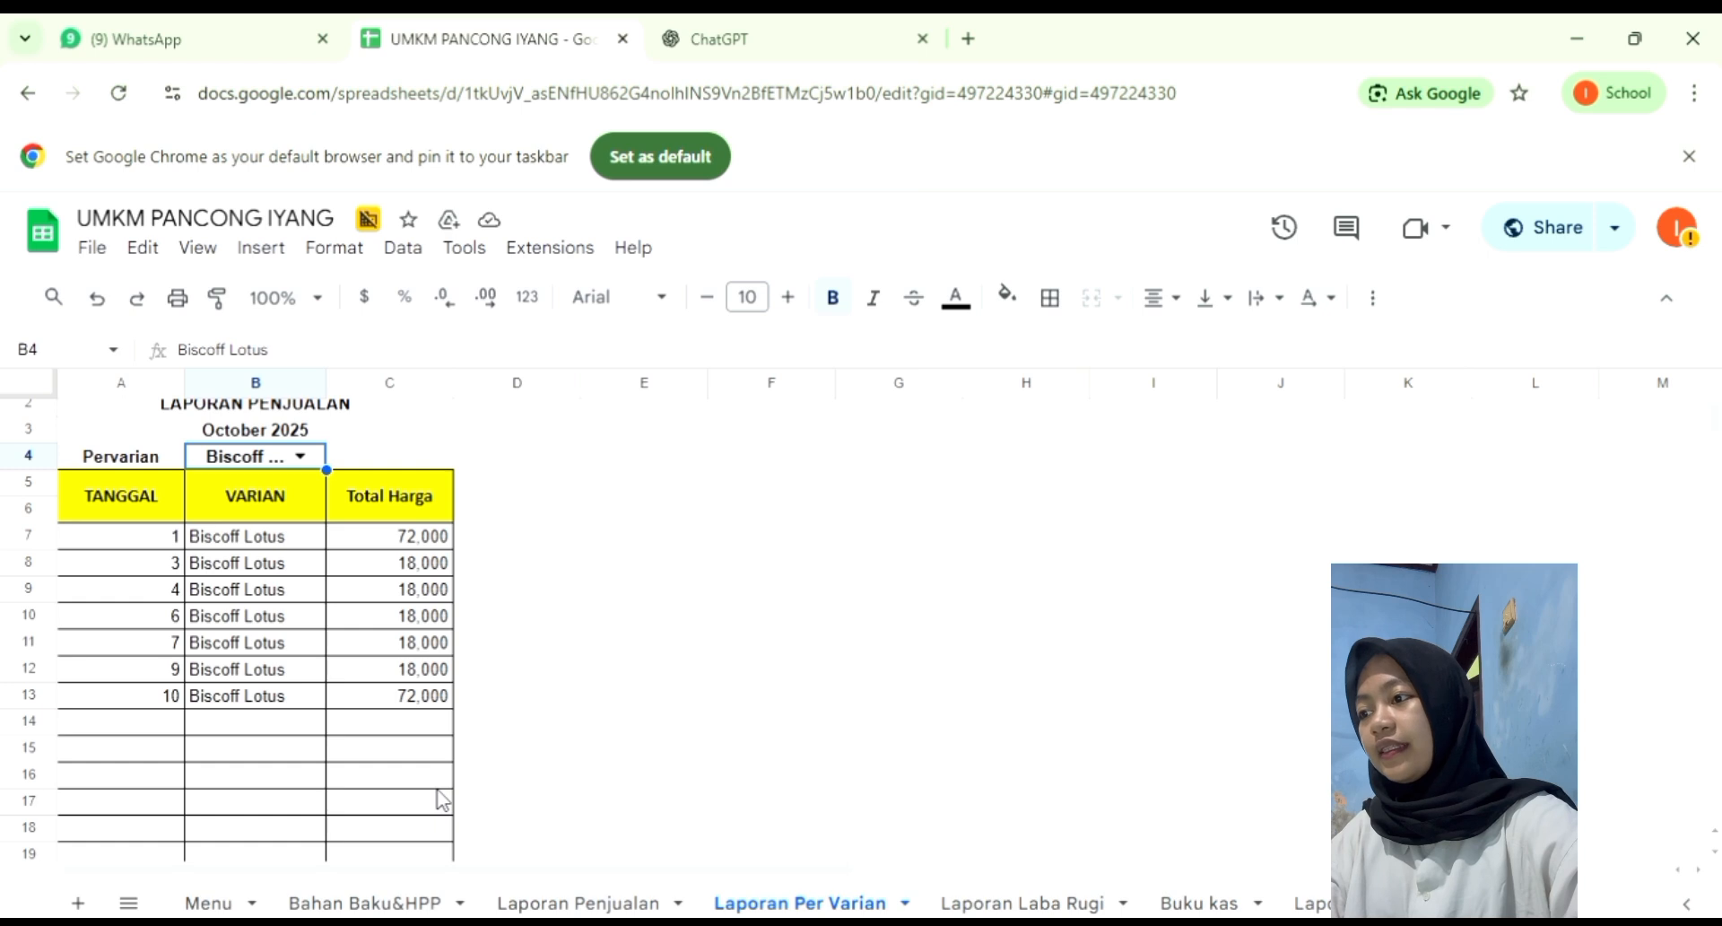
scroll(392, 730, down, 8)
scroll(392, 691, up, 8)
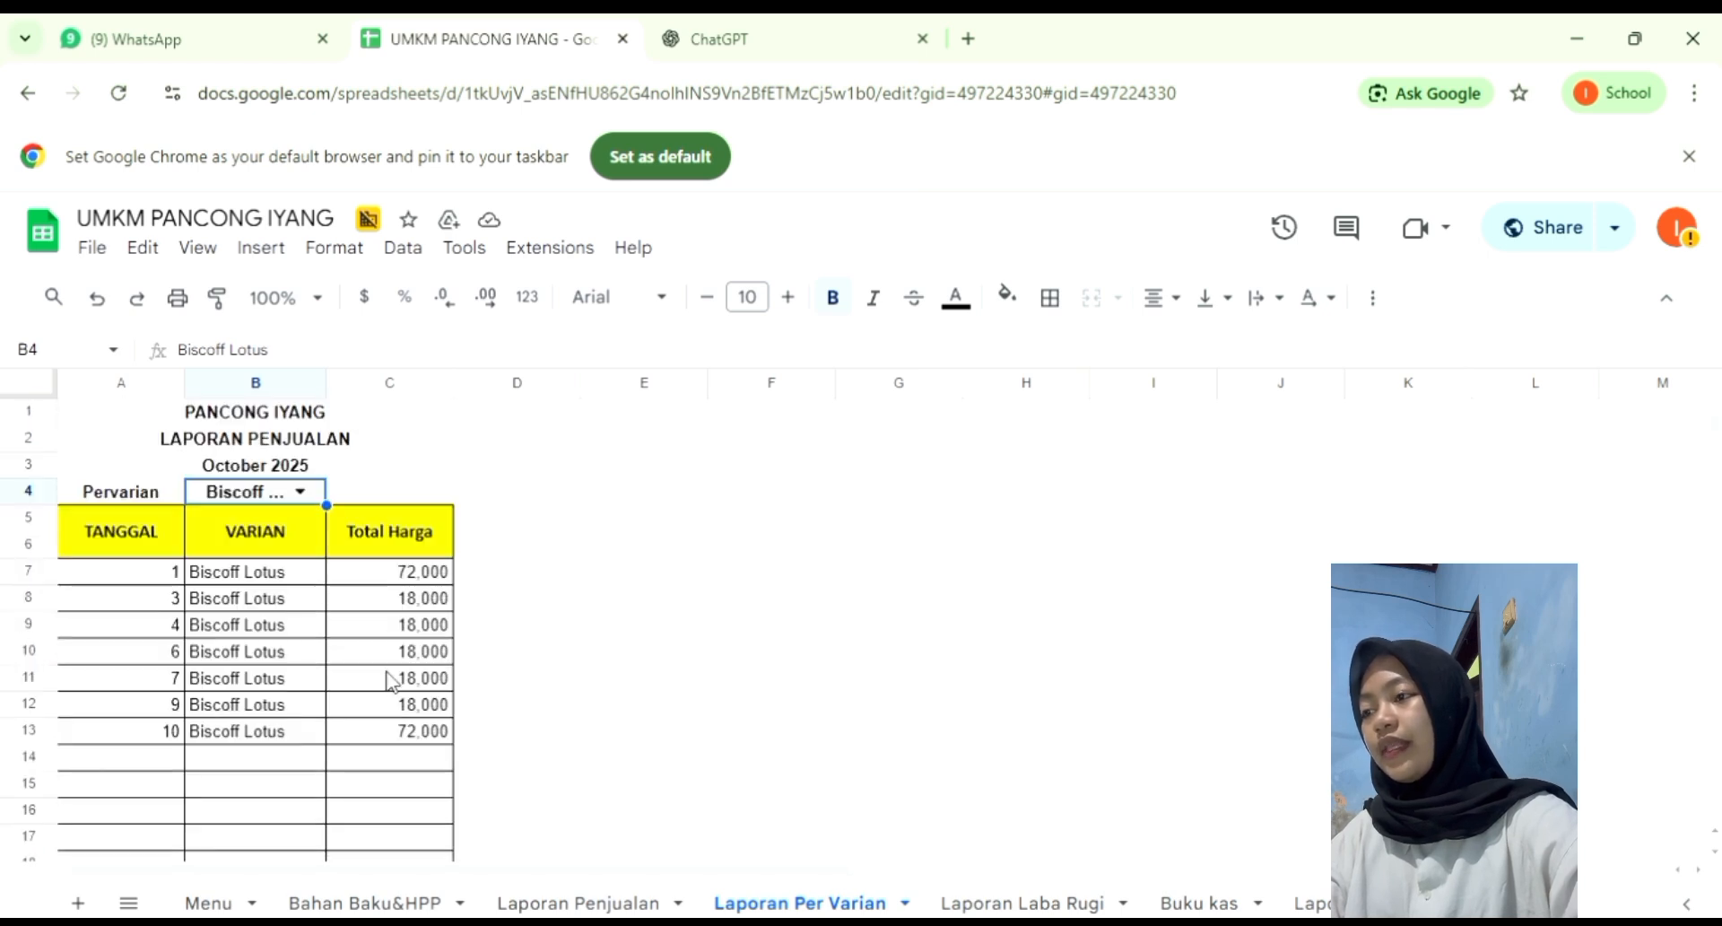
Switch the per-variant report to Meses Susu and look through its sales list down to the total.
click(301, 491)
click(242, 769)
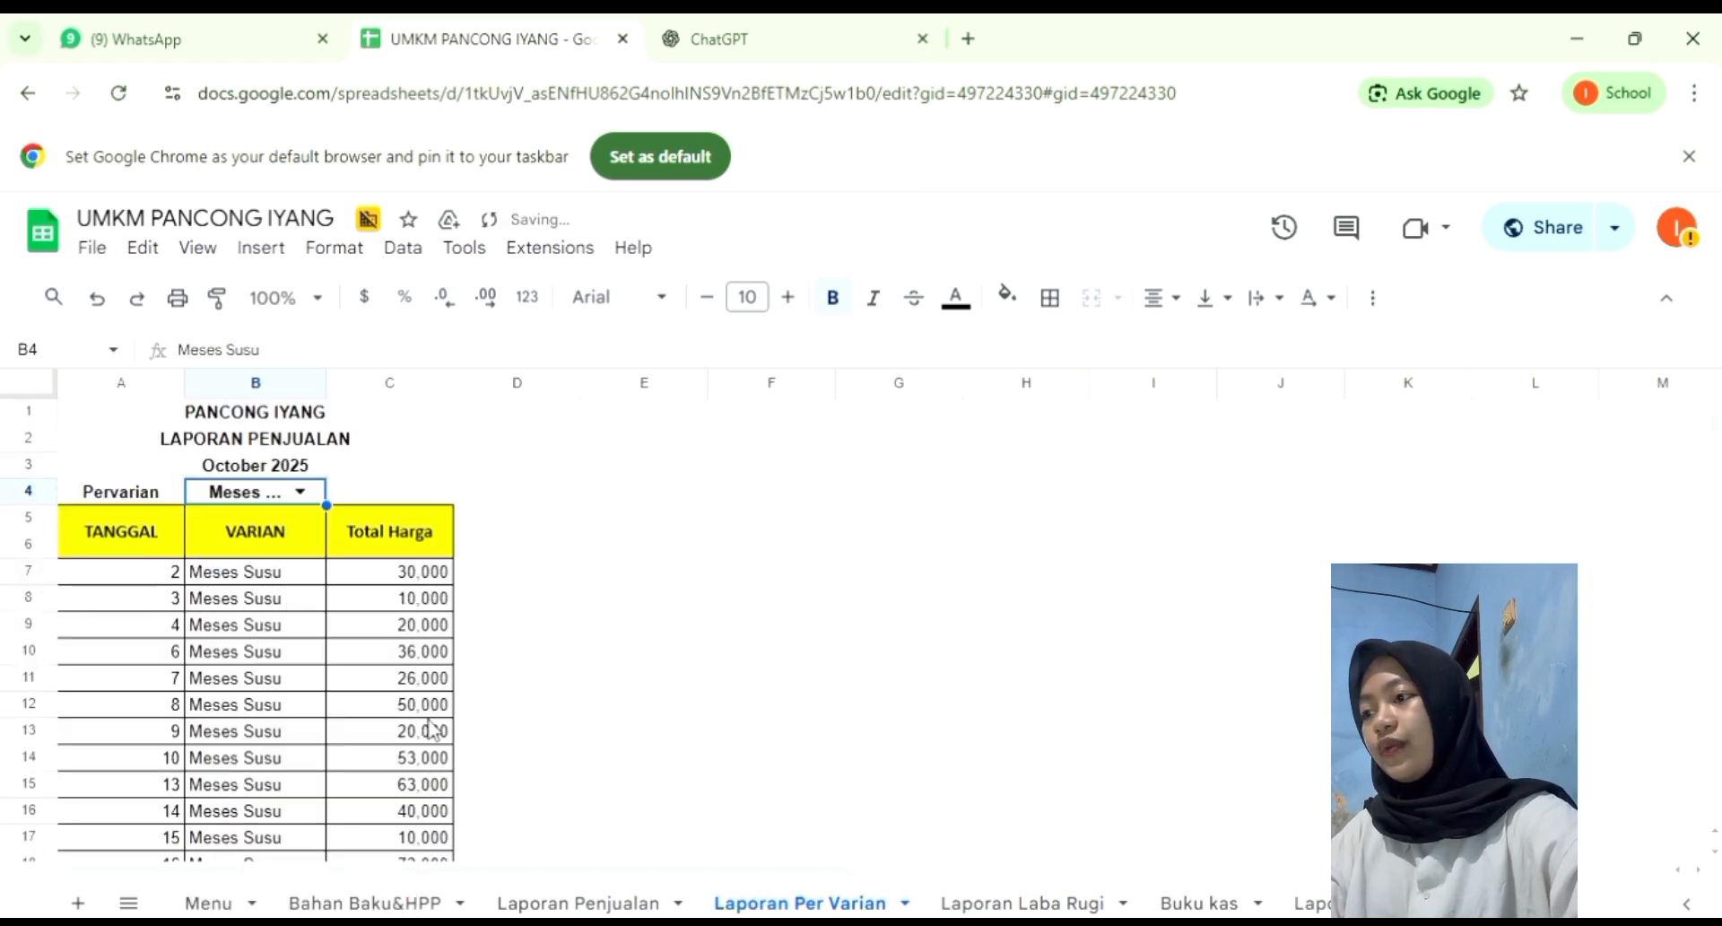
scroll(432, 729, down, 5)
scroll(435, 682, up, 5)
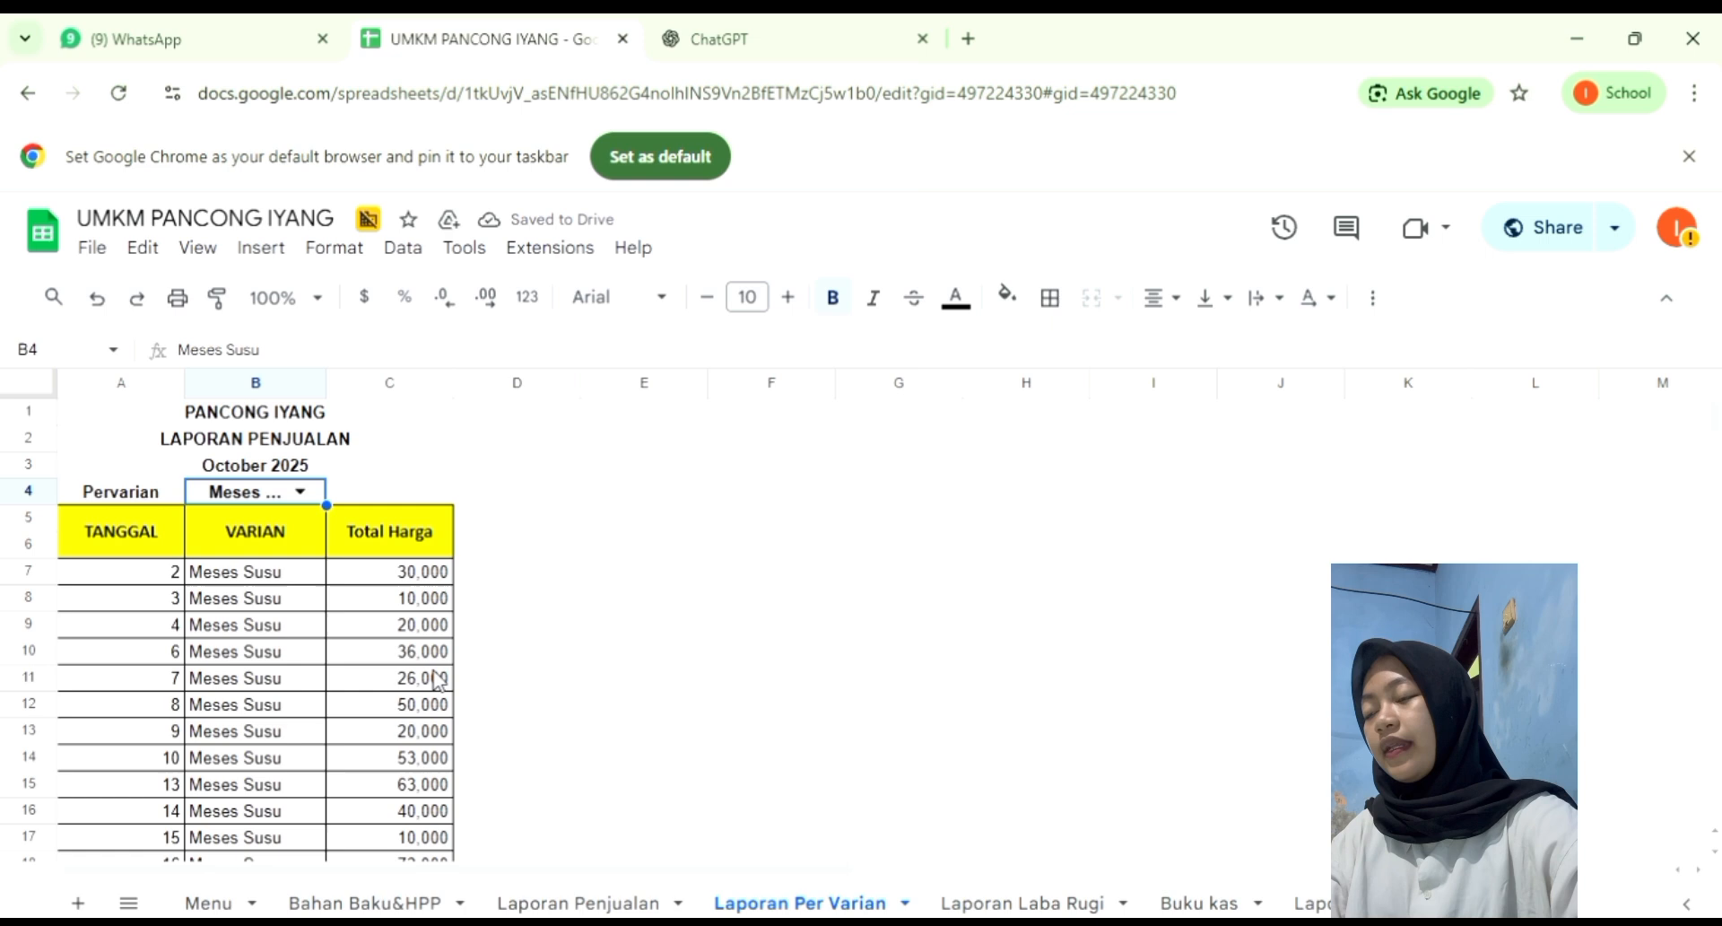
Switch the per-variant report to Blueberry and check its overall sales total in row 34.
click(301, 491)
click(254, 817)
scroll(415, 636, down, 5)
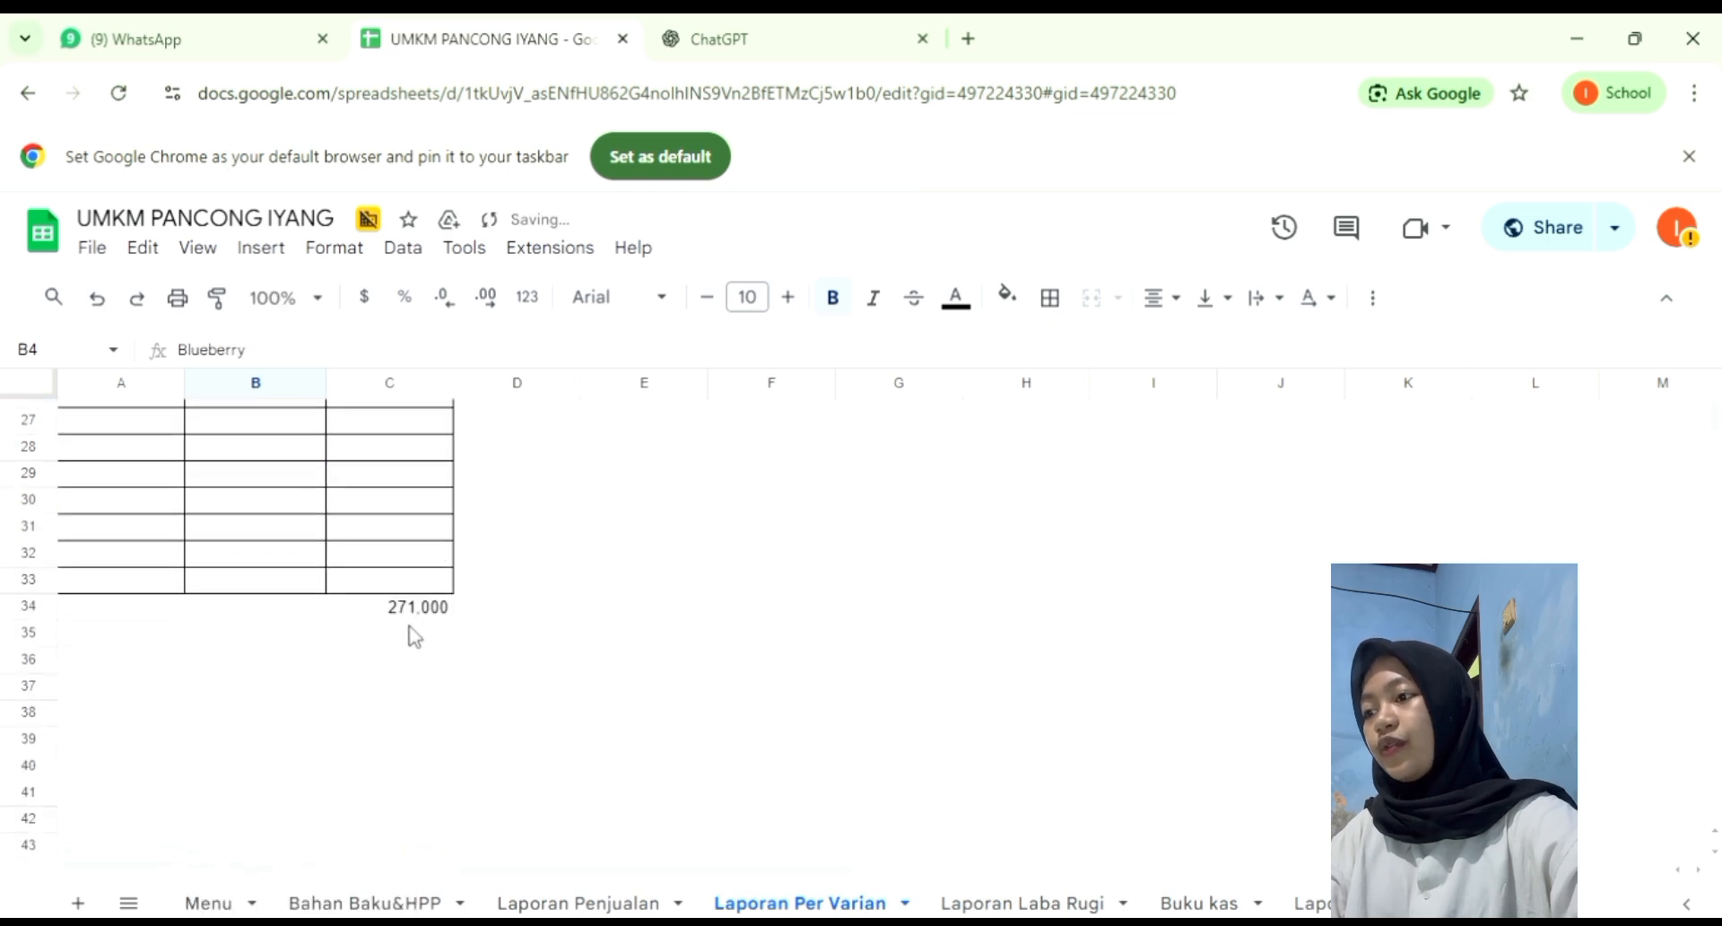
scroll(415, 635, up, 5)
Switch the per-variant report to Cappucino and check its overall sales total in row 34.
click(302, 495)
click(252, 849)
scroll(376, 798, down, 5)
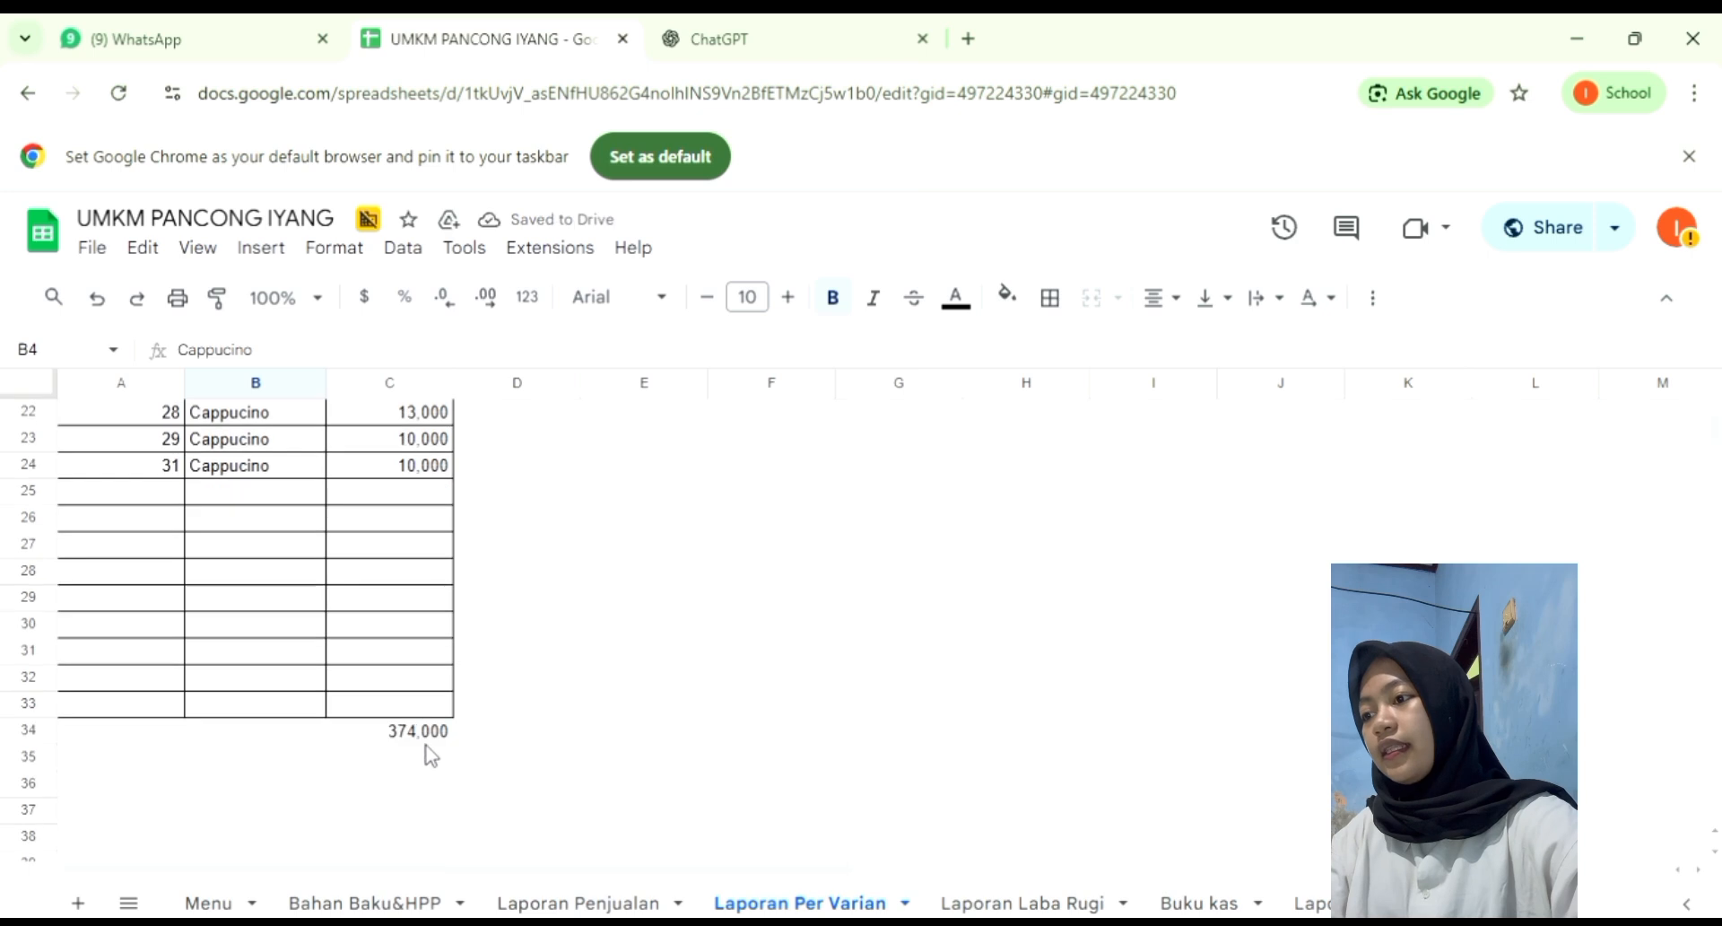
scroll(430, 755, up, 5)
Switch the per-variant report to Taro and inspect the total formula in cell C34.
click(302, 493)
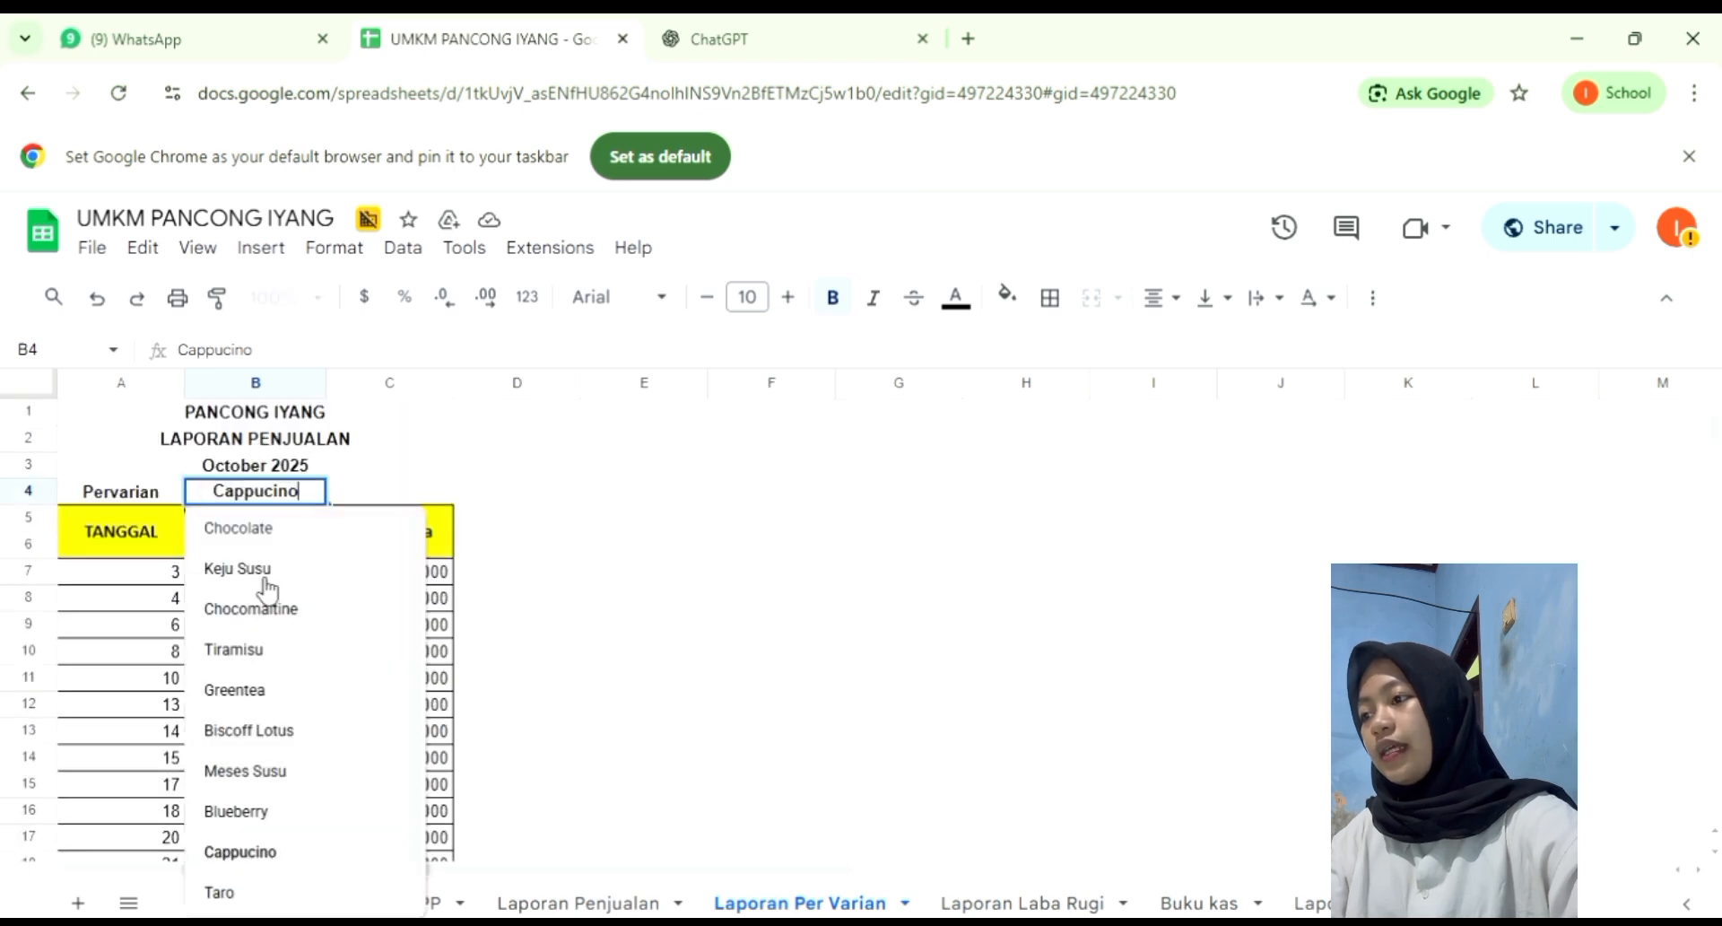
click(235, 893)
scroll(308, 772, down, 5)
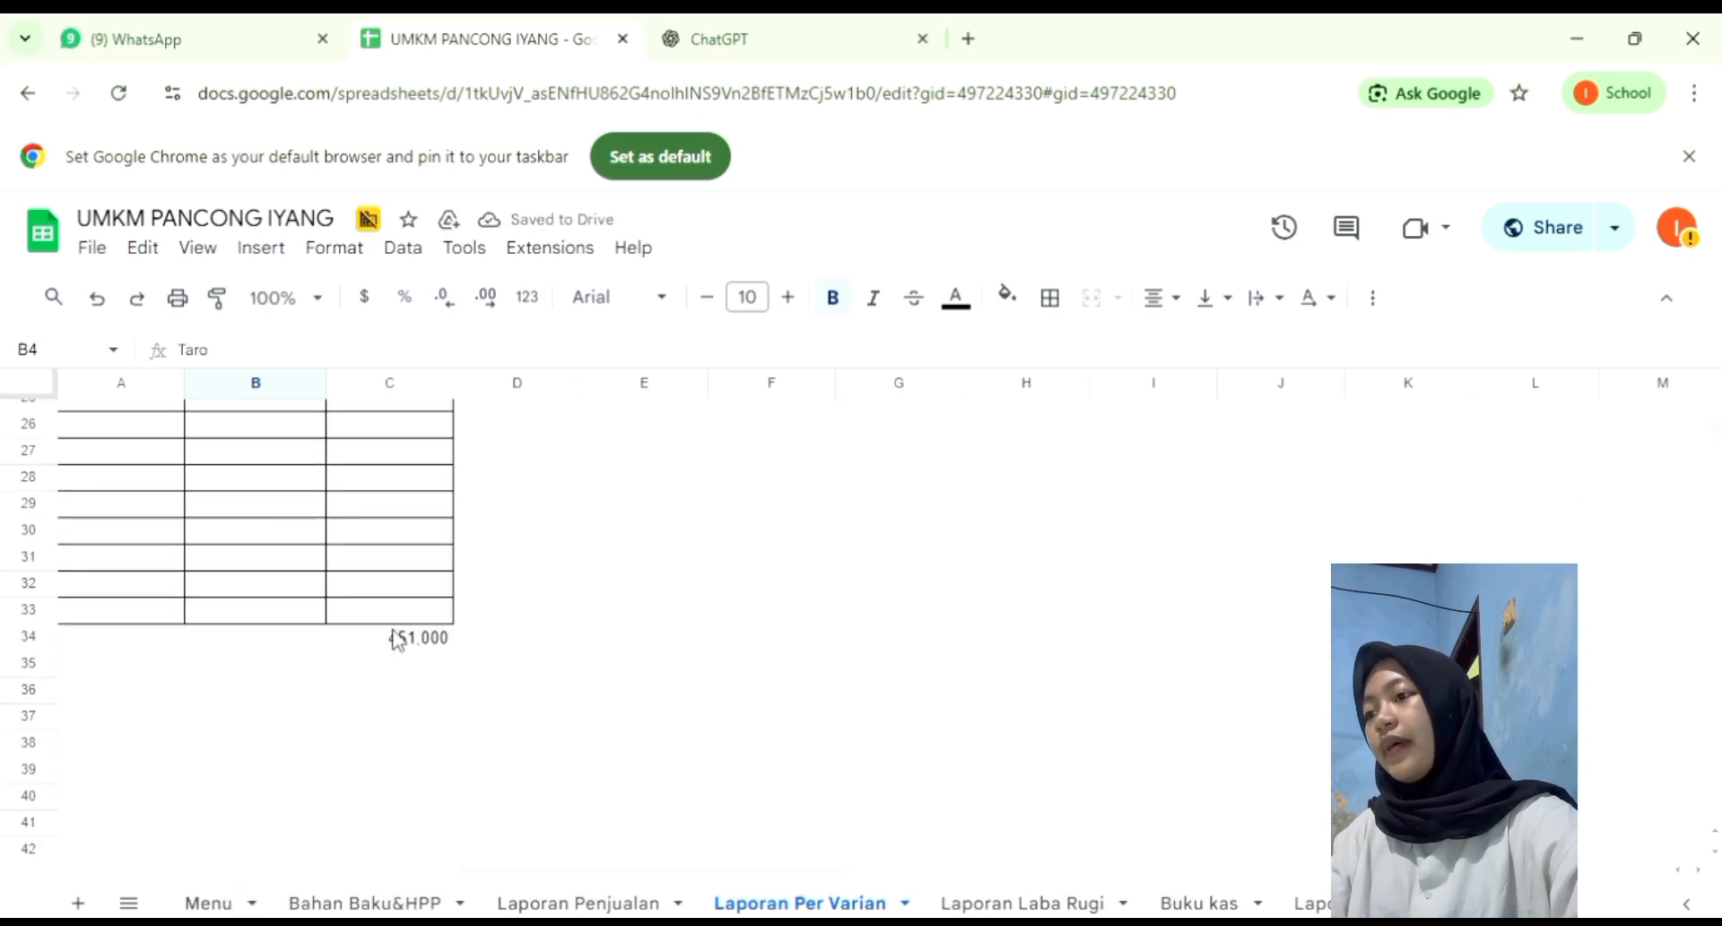
click(399, 637)
Return to the Menu sheet and follow its link to the Laporan Laba Rugi sheet.
key(alt+Left)
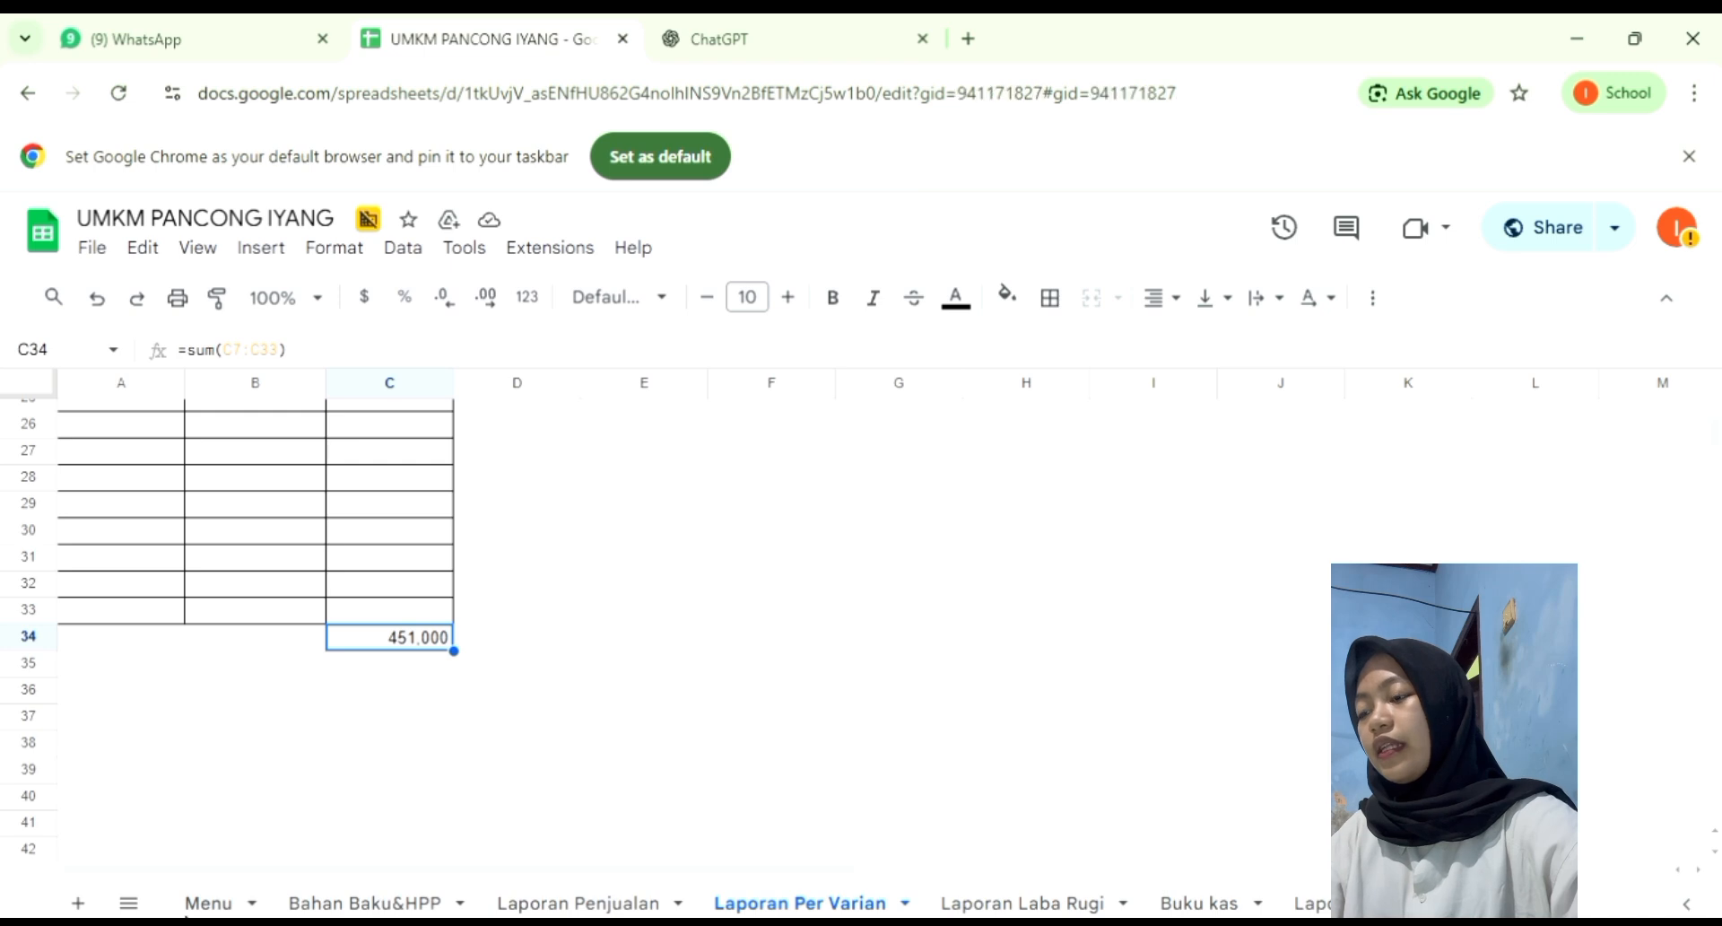
click(256, 686)
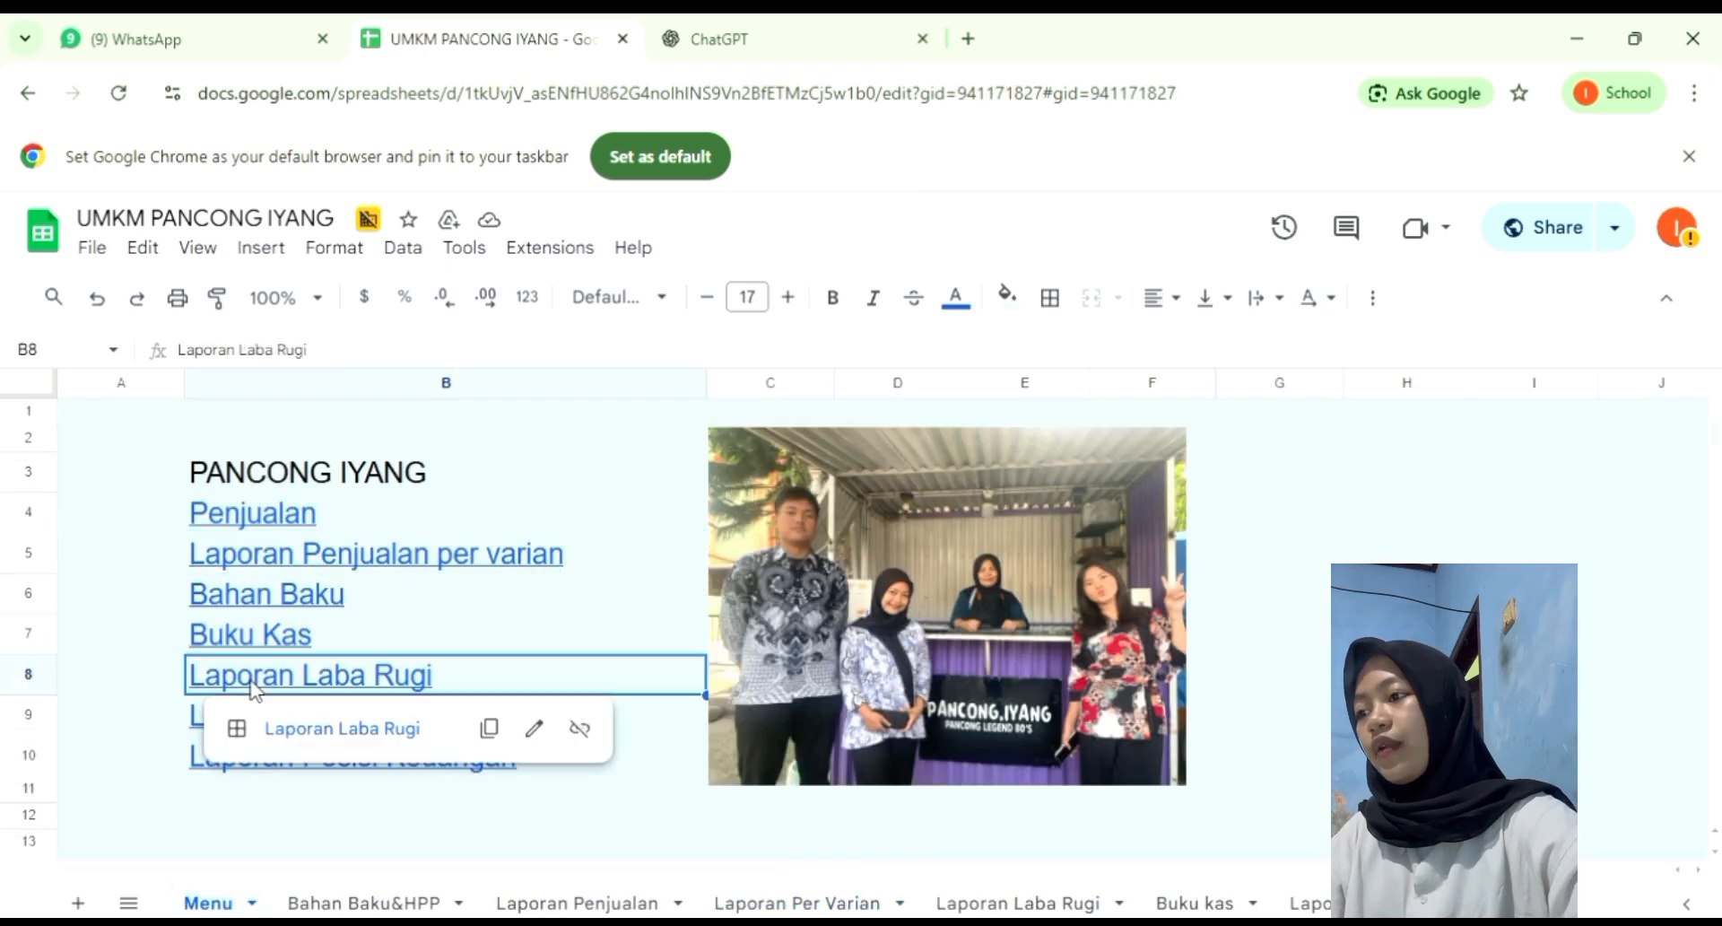
click(330, 751)
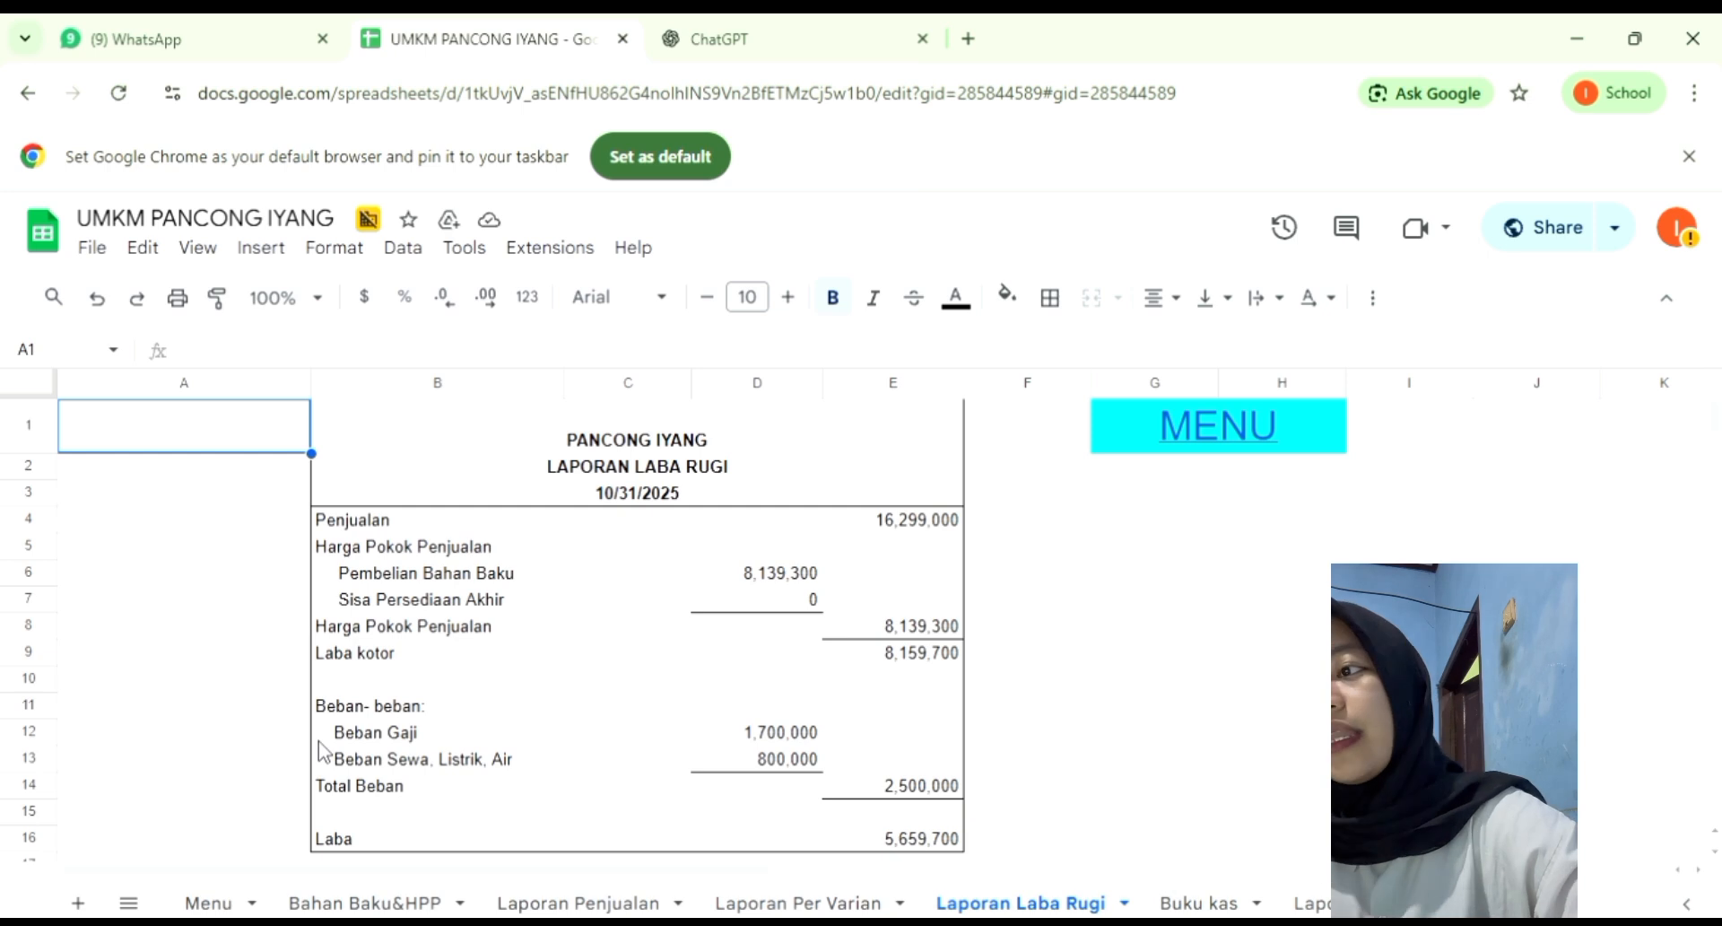
Examine the profit and loss report's sales, raw material purchases, ending inventory, cost of goods sold and gross profit cells.
click(902, 523)
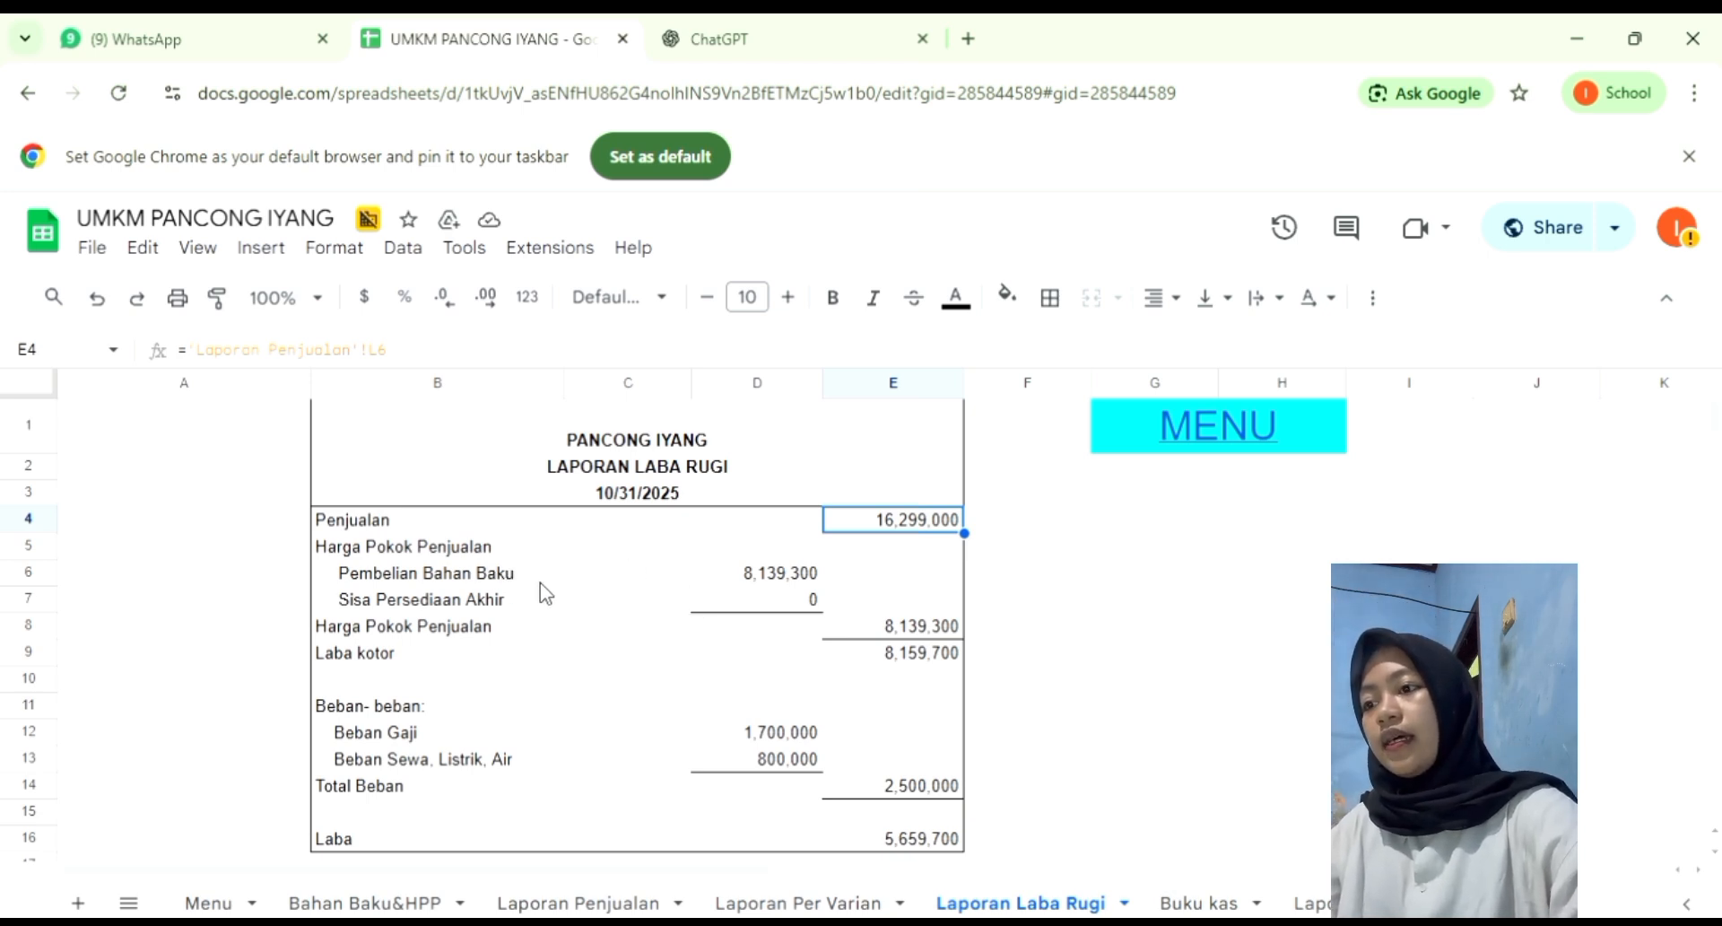
click(794, 581)
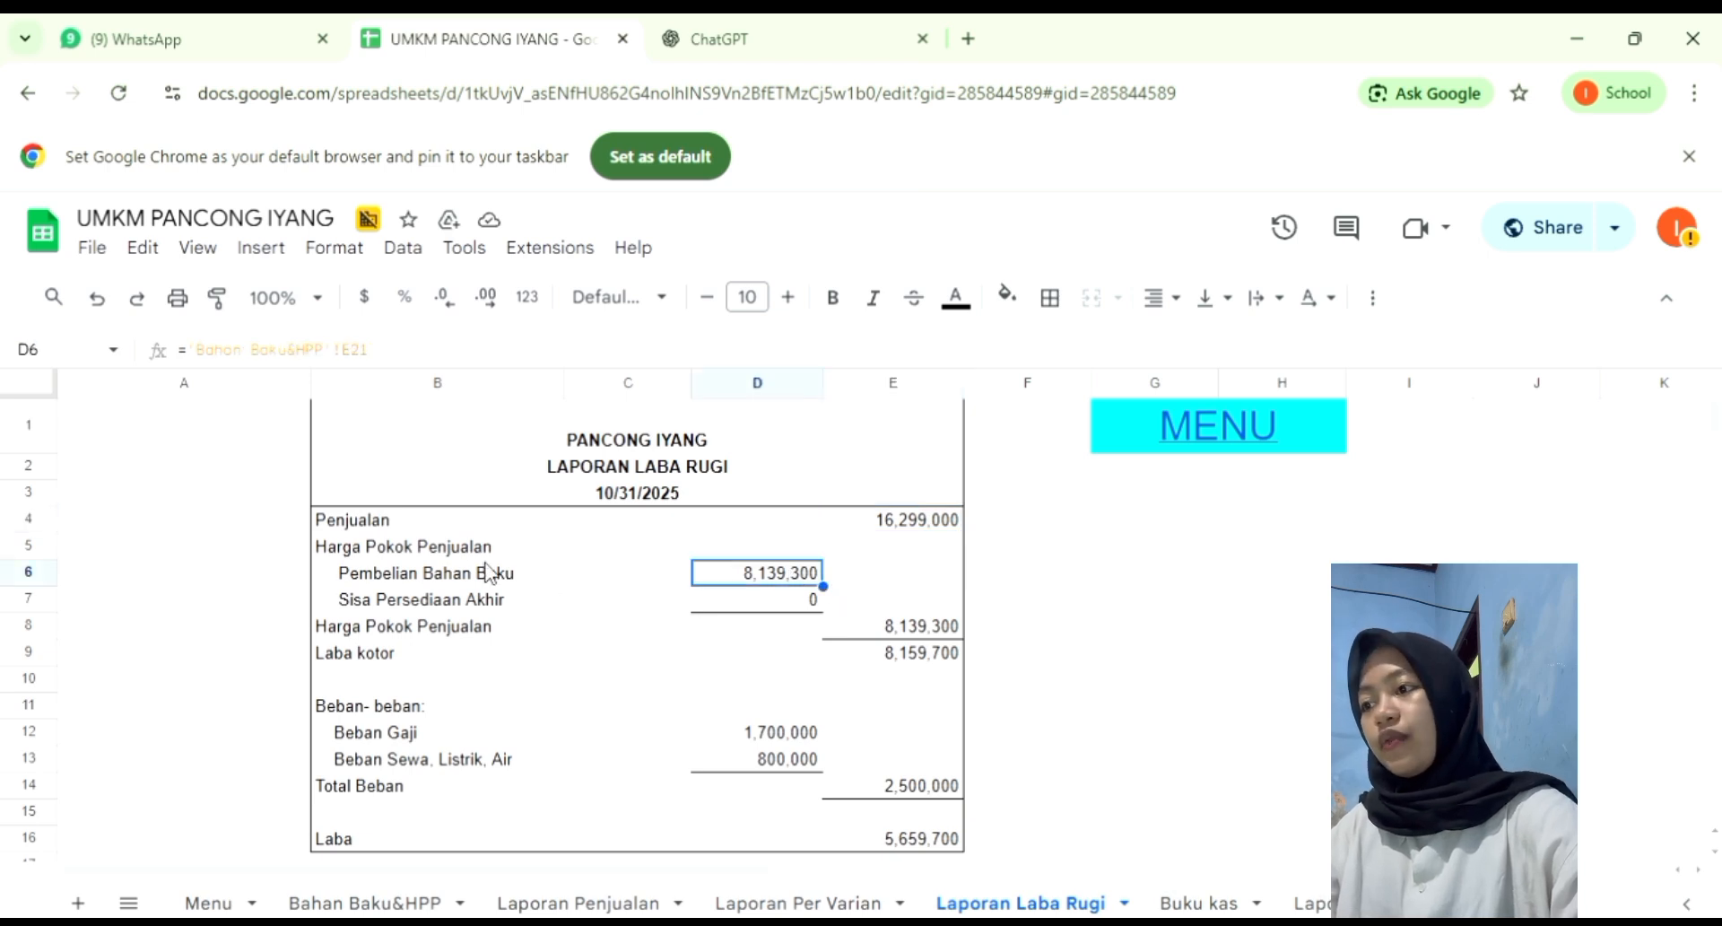
click(768, 607)
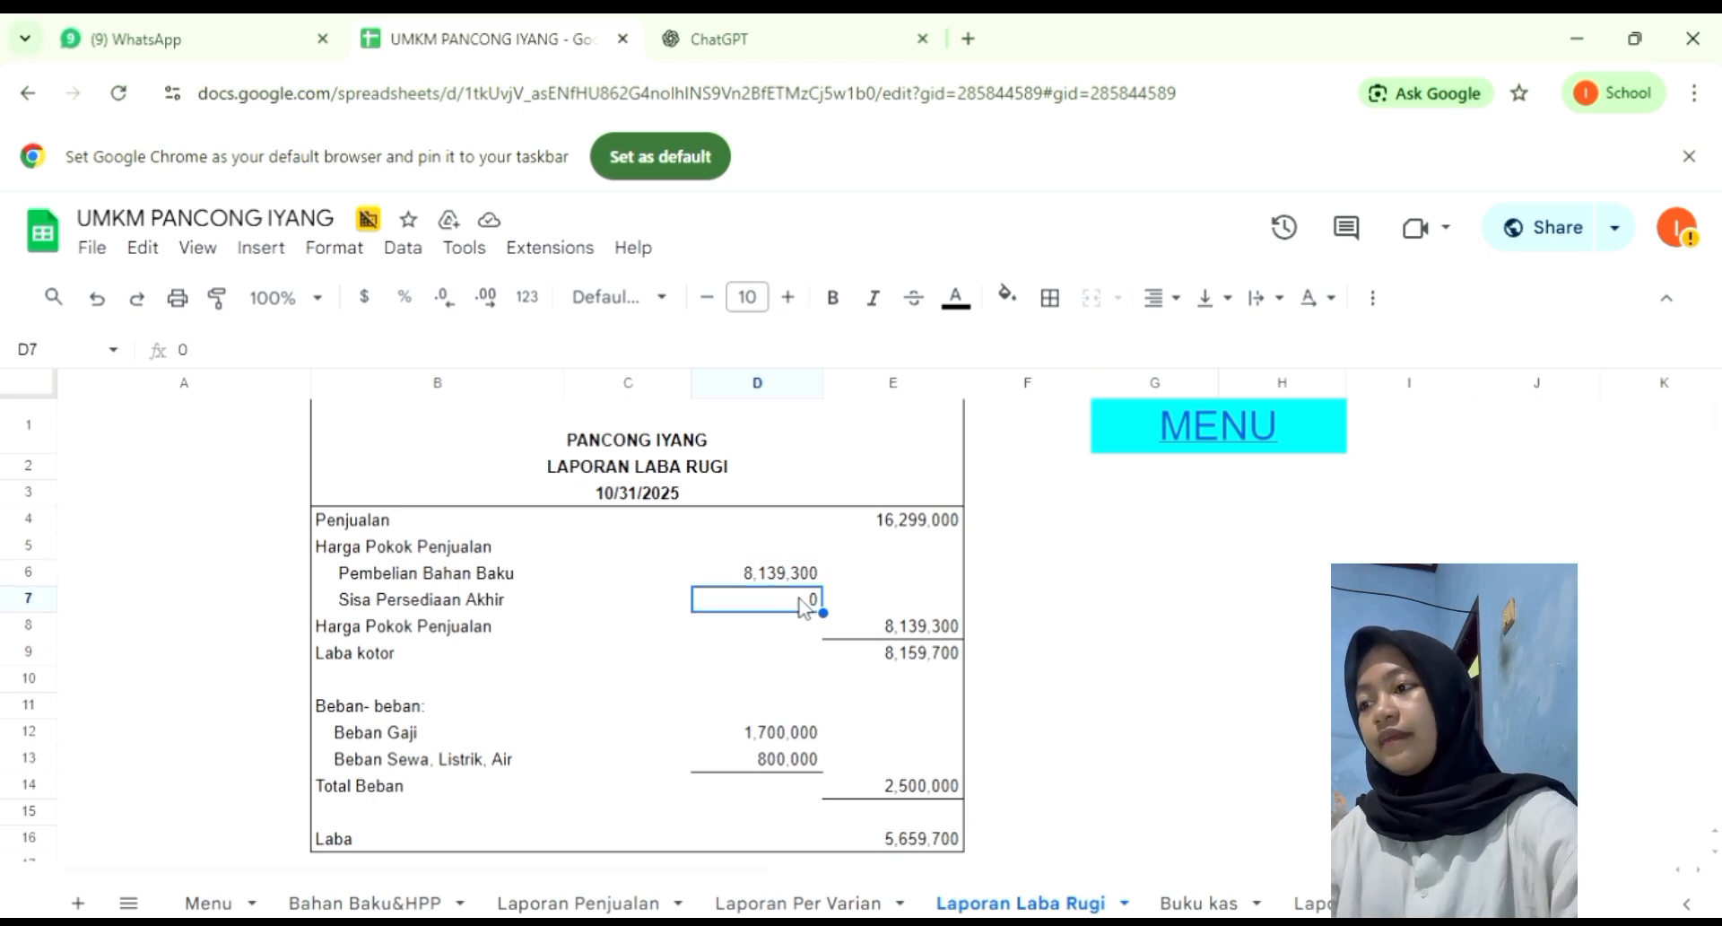
click(901, 633)
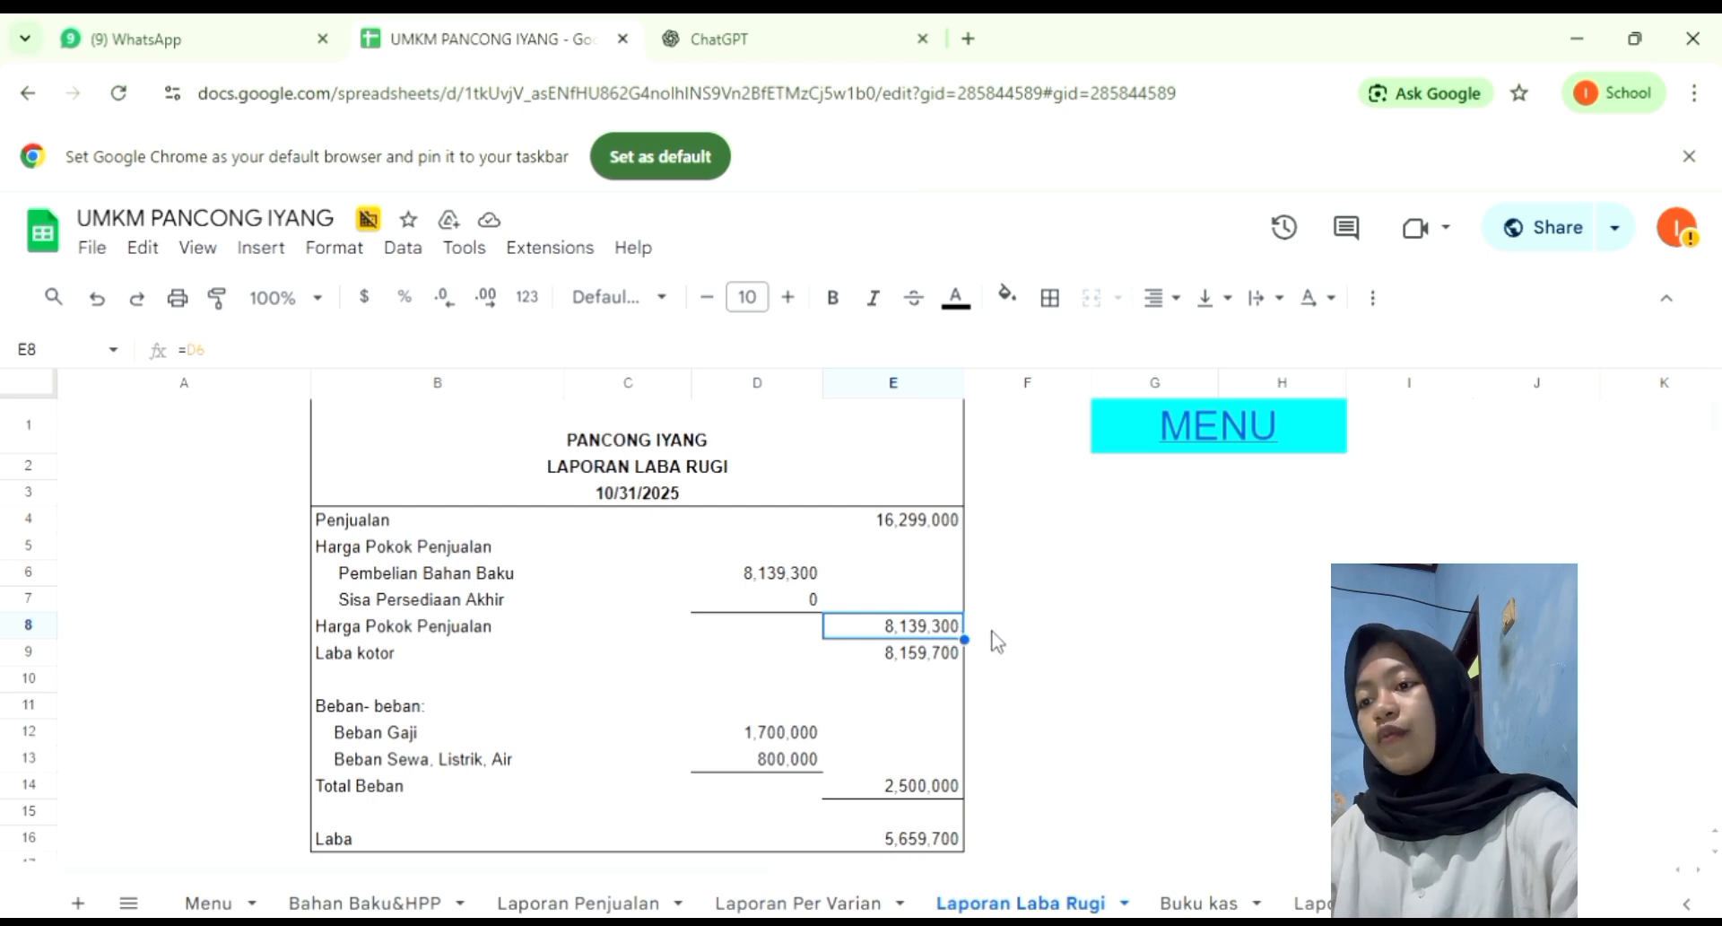
click(920, 662)
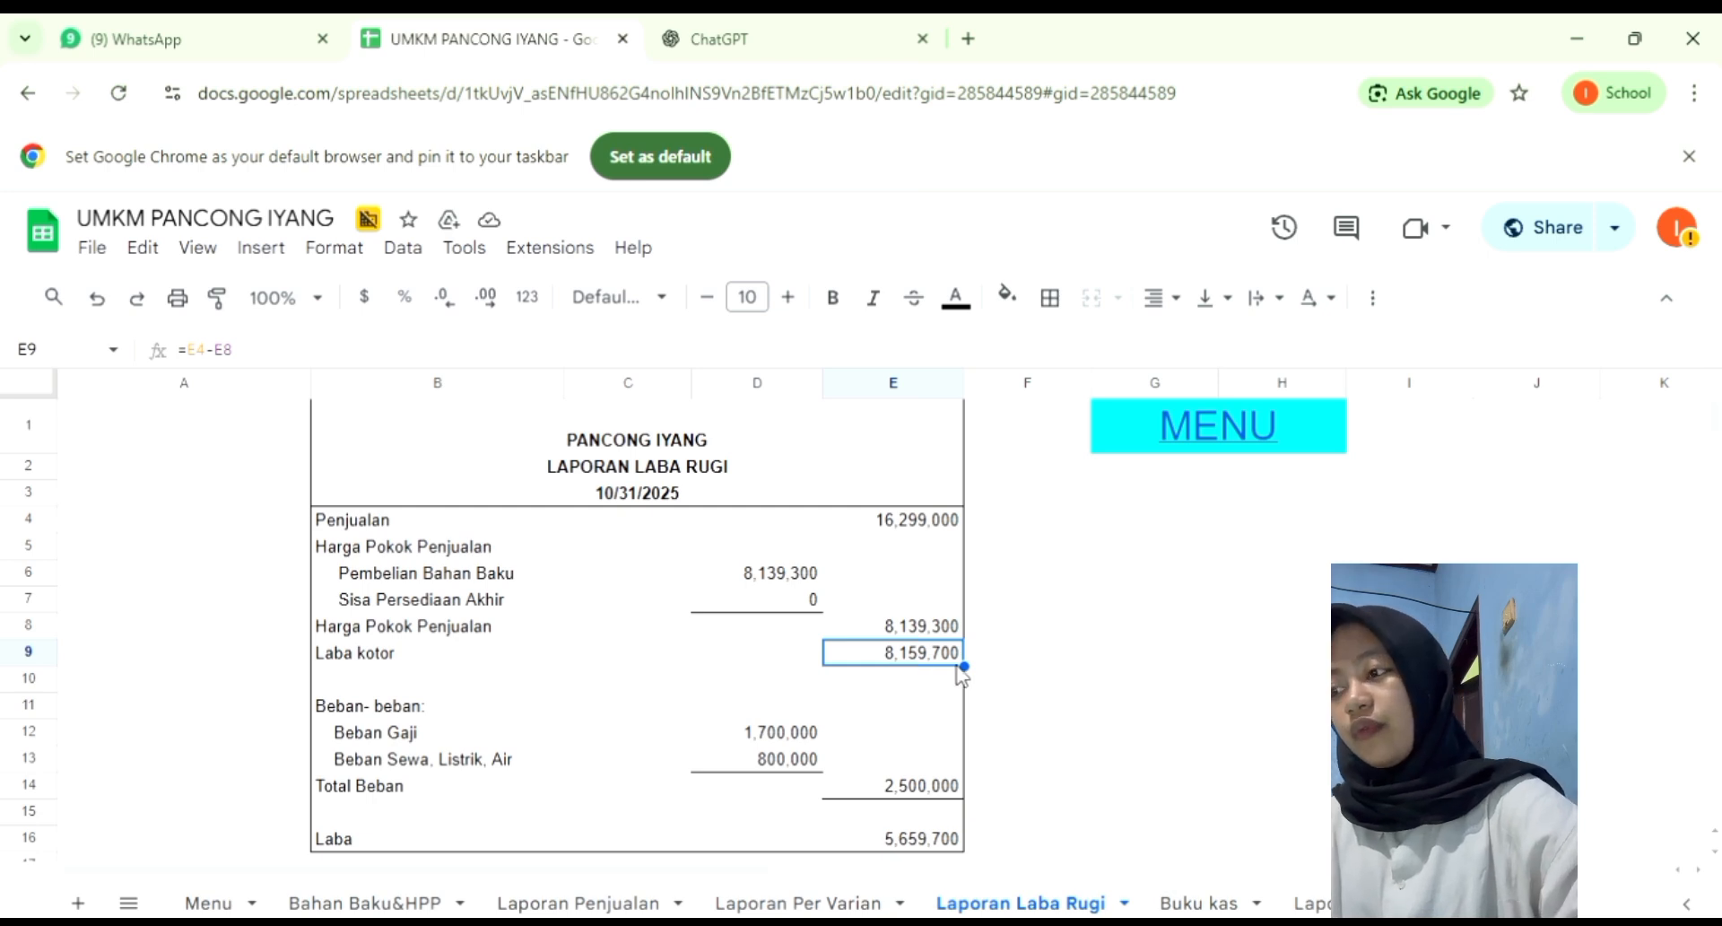
Examine the salary and the rent, electricity and water expenses, and compare Total Beban with the gross profit.
scroll(868, 714, down, 1)
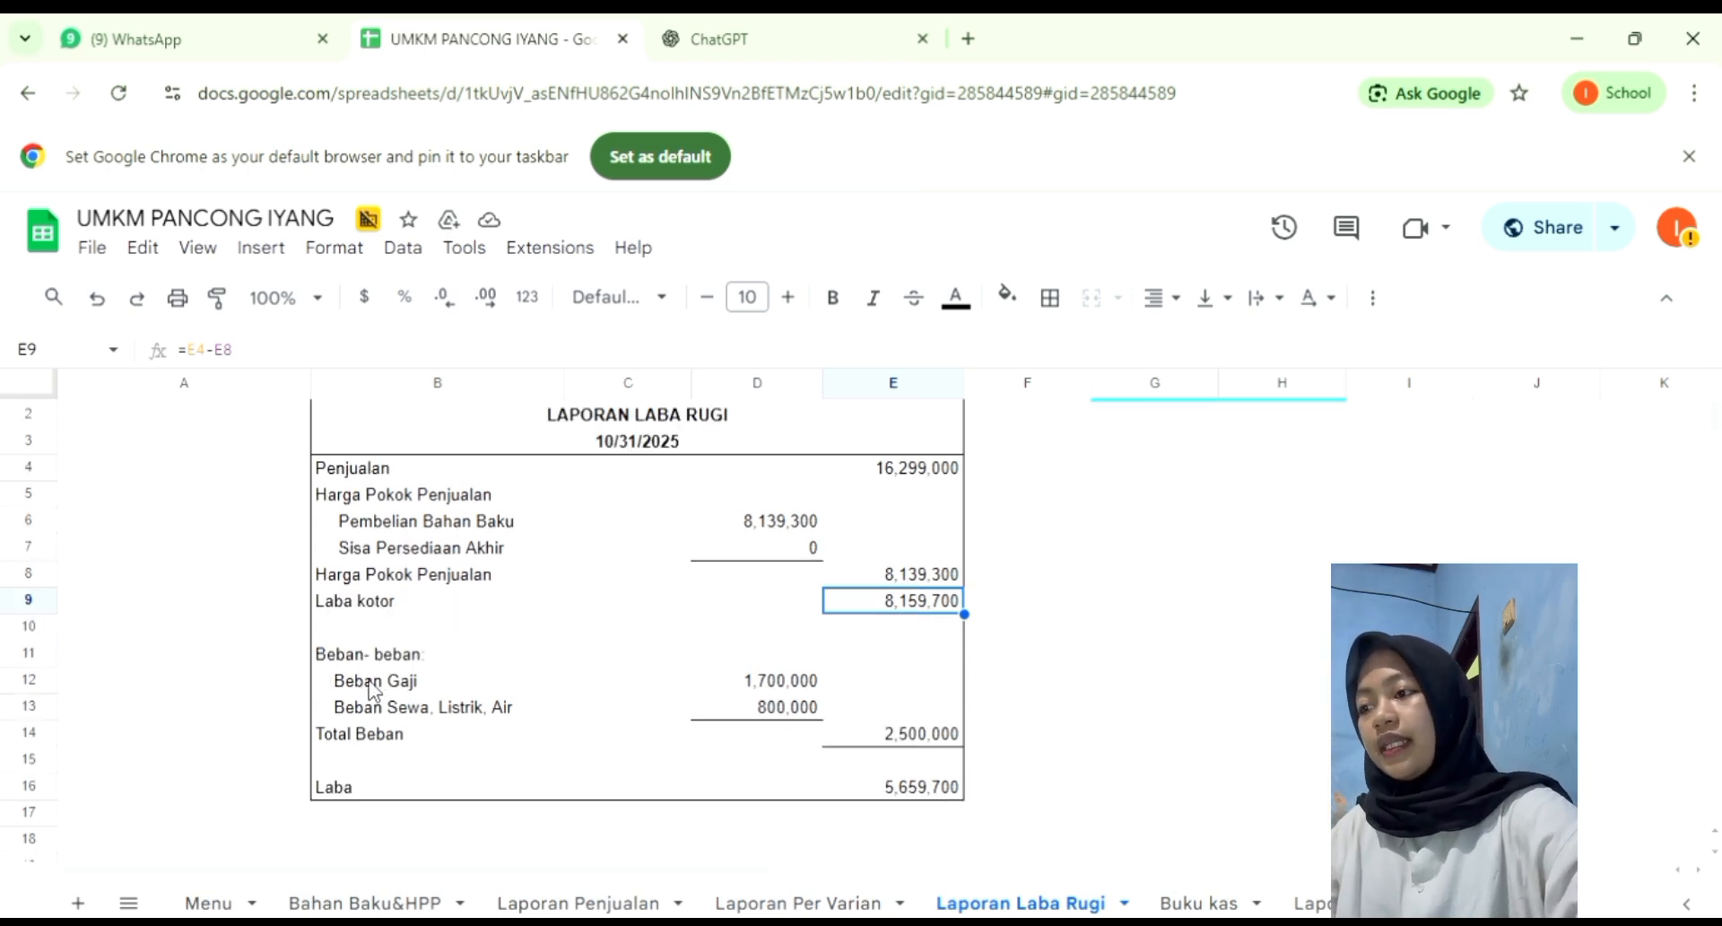
click(797, 684)
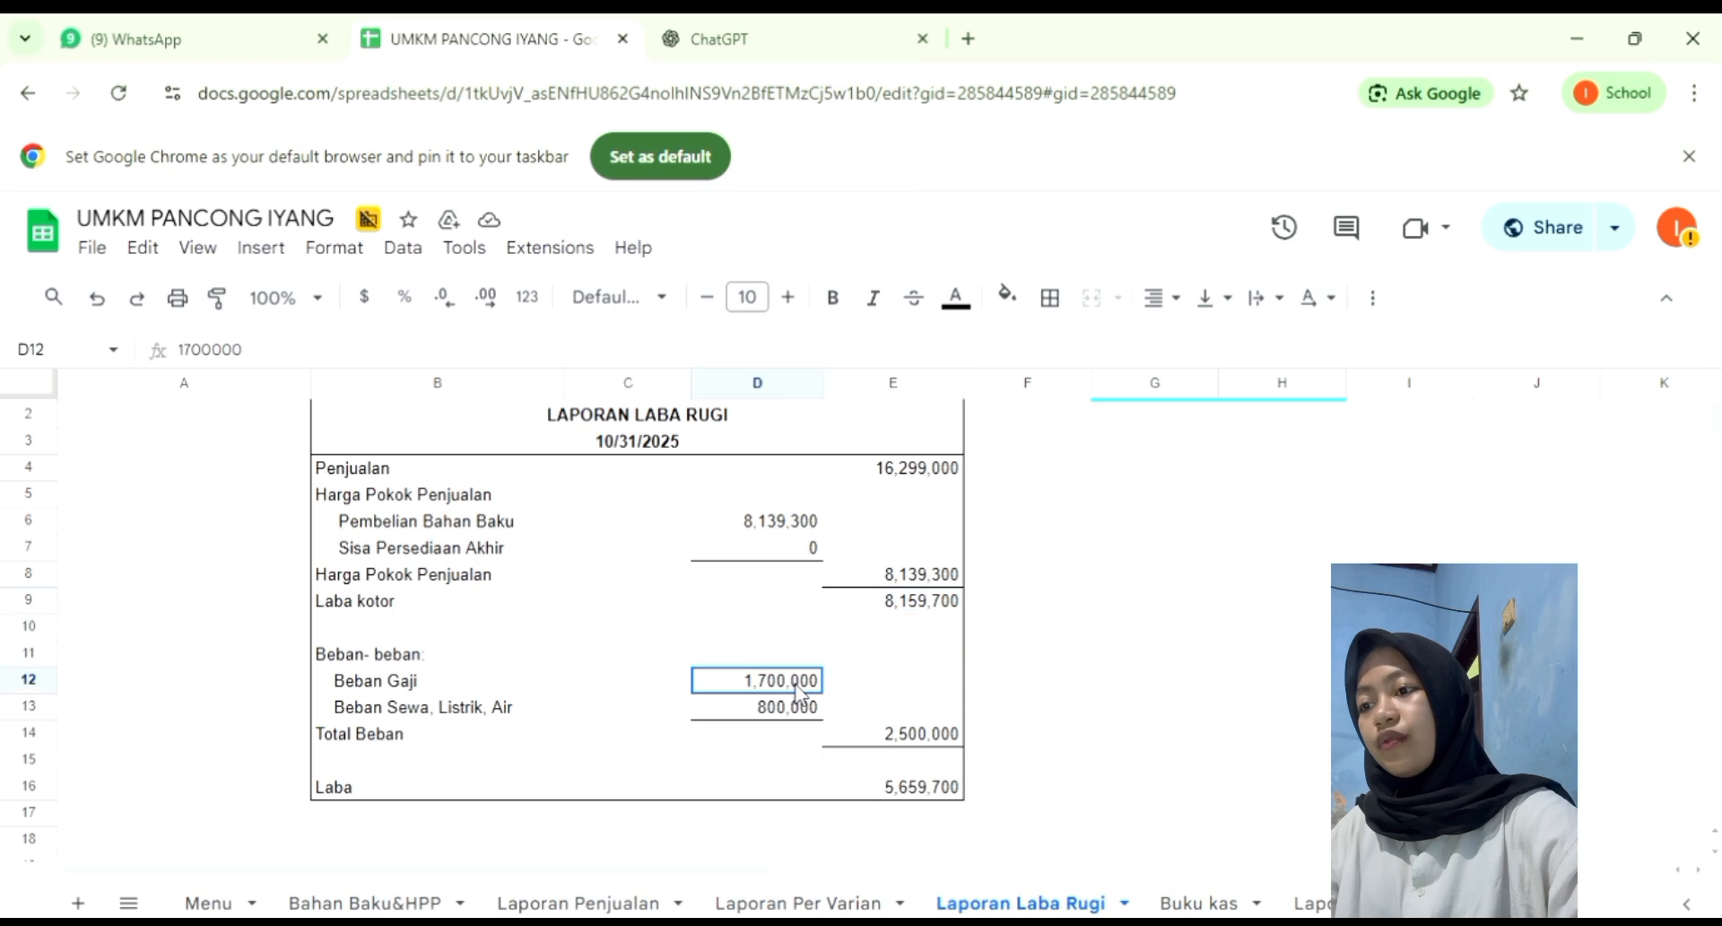
click(756, 711)
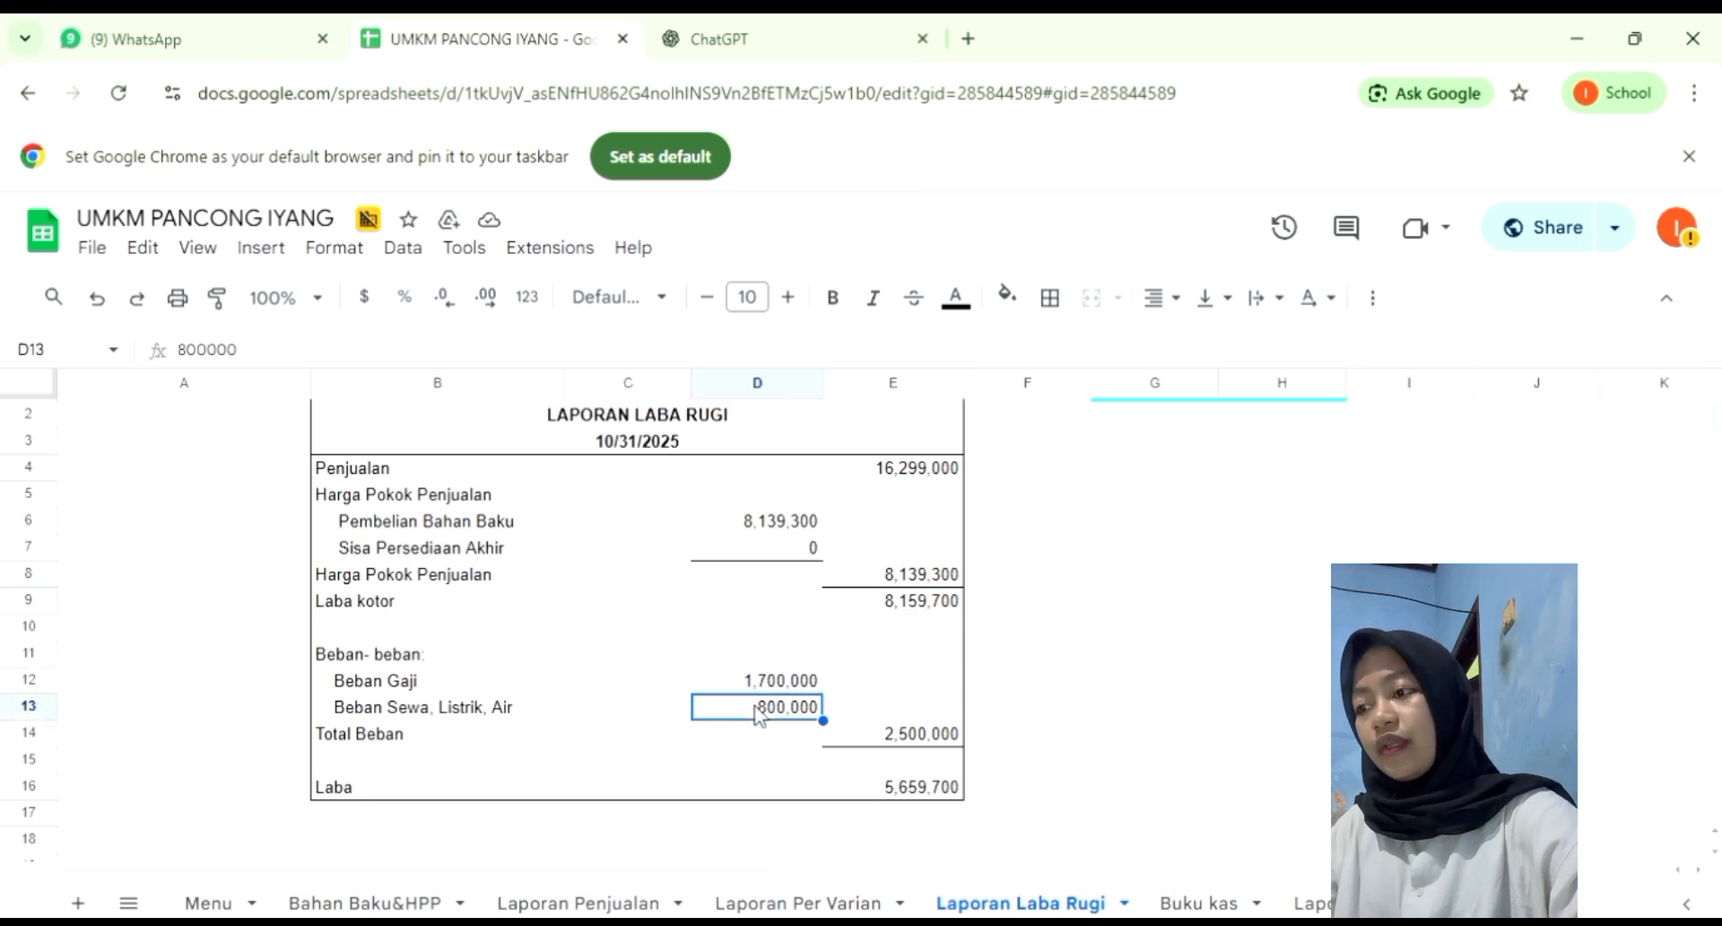
click(931, 735)
click(933, 608)
click(941, 739)
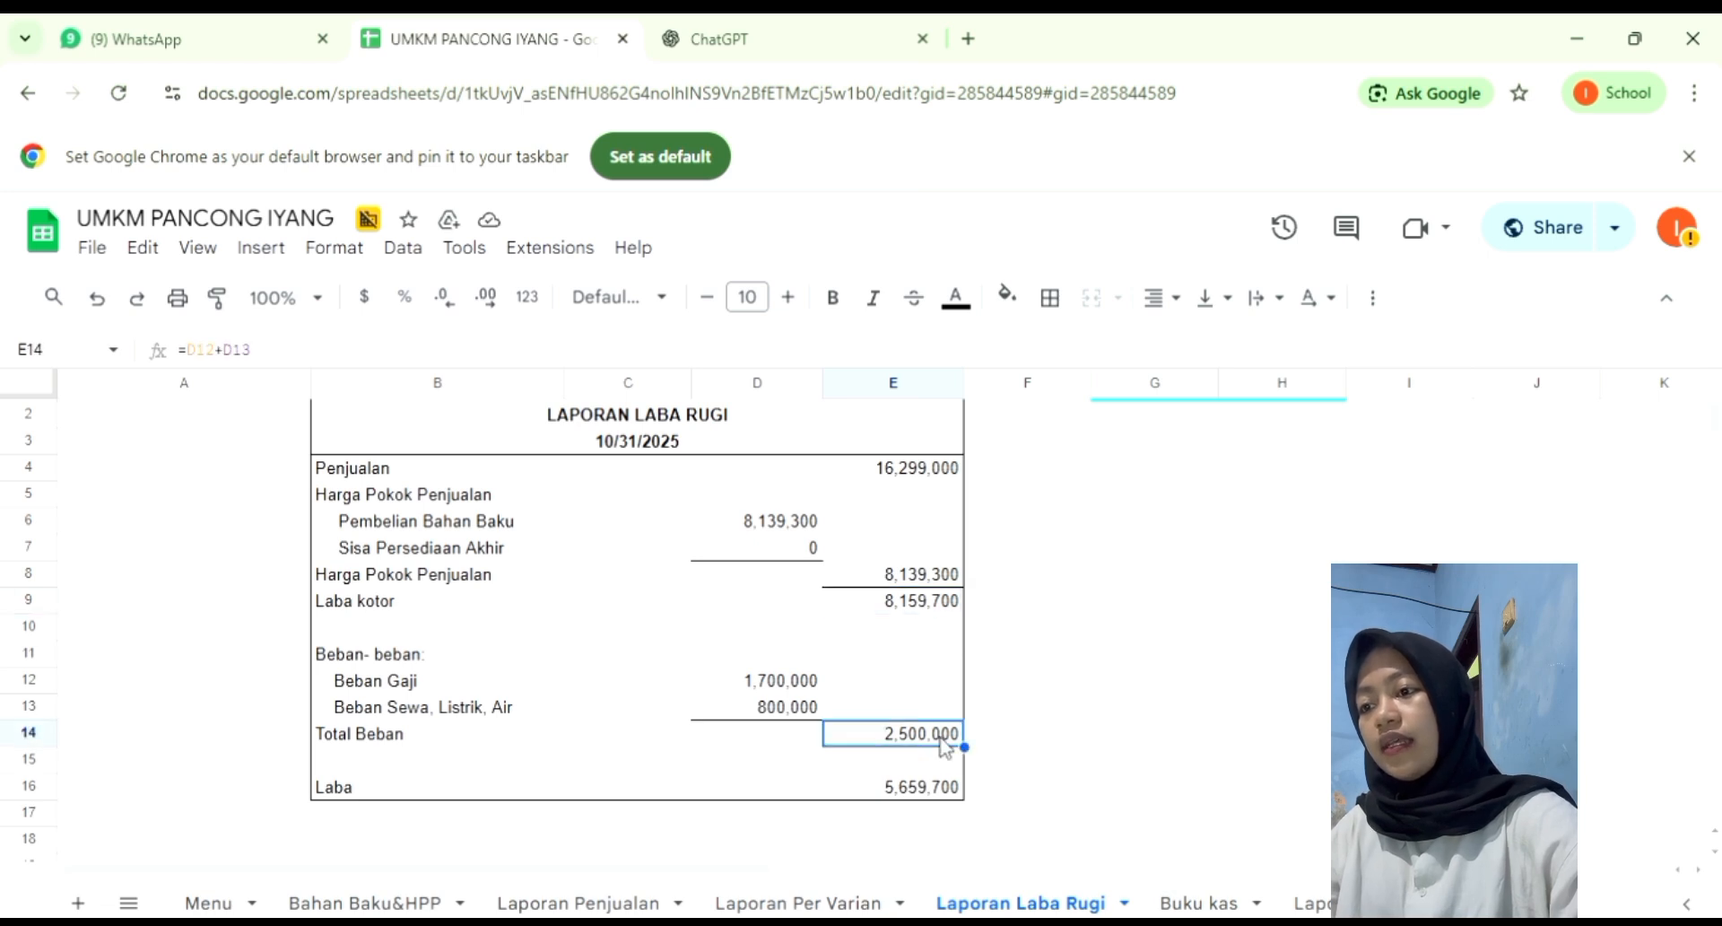
Examine how the Laba figure in E16 derives from the gross profit and the total expenses.
click(921, 793)
click(938, 610)
click(927, 736)
click(937, 792)
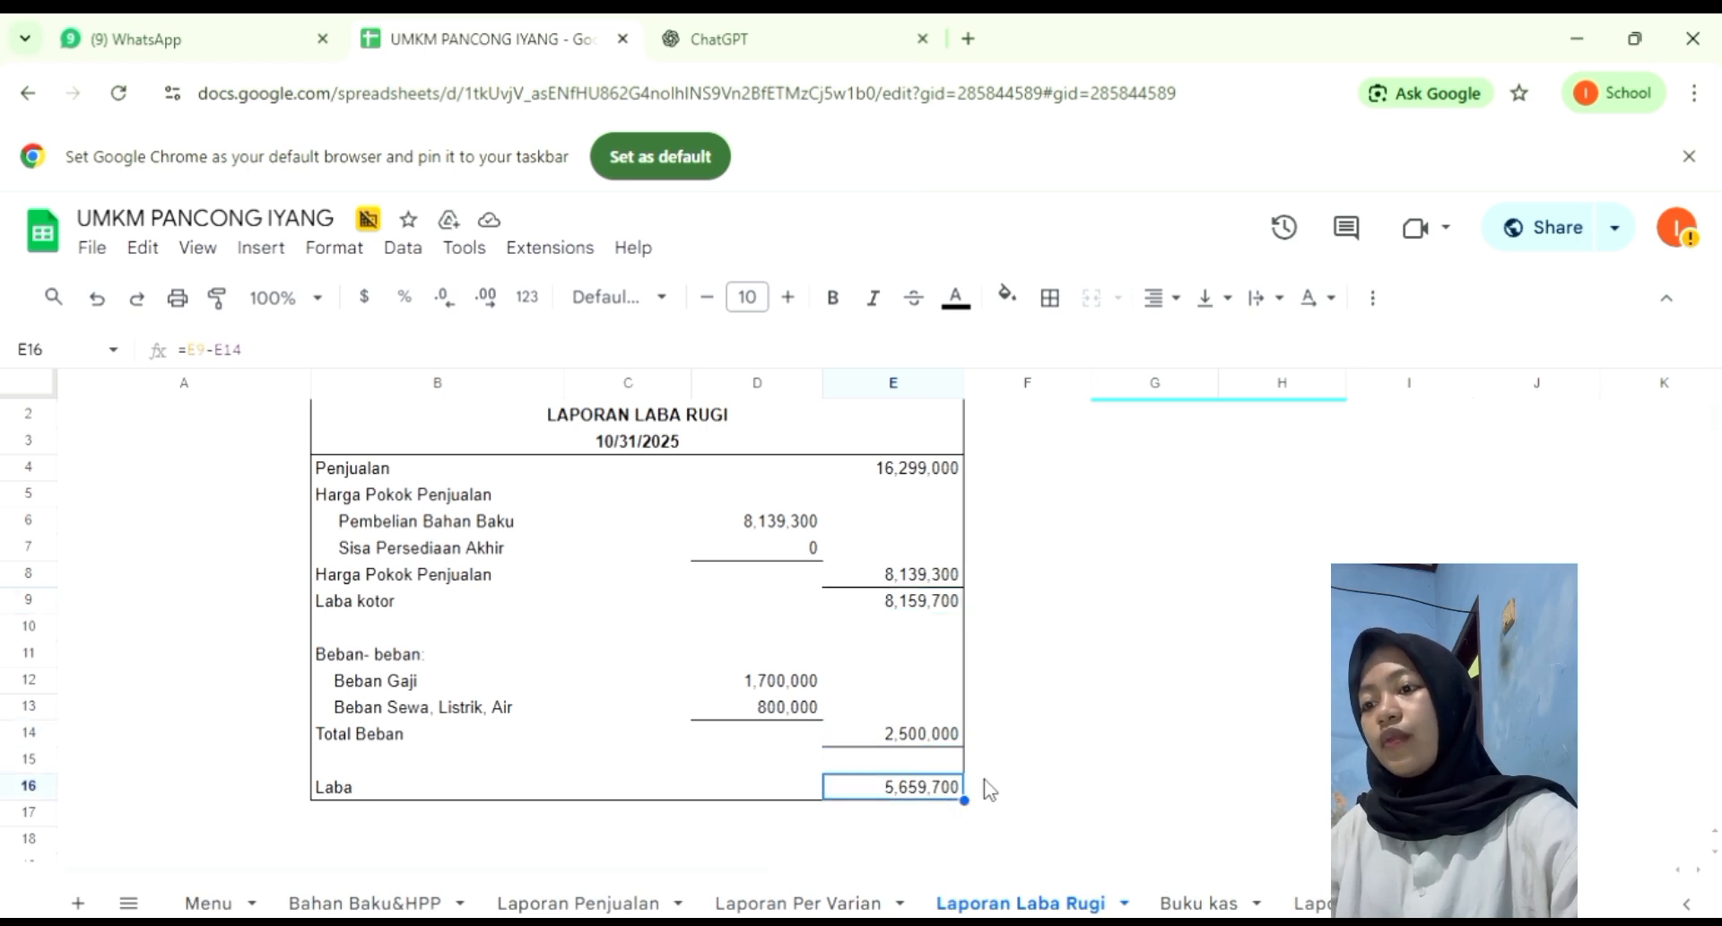
Return to the Menu sheet and follow its link to the Buku Kas sheet.
click(208, 902)
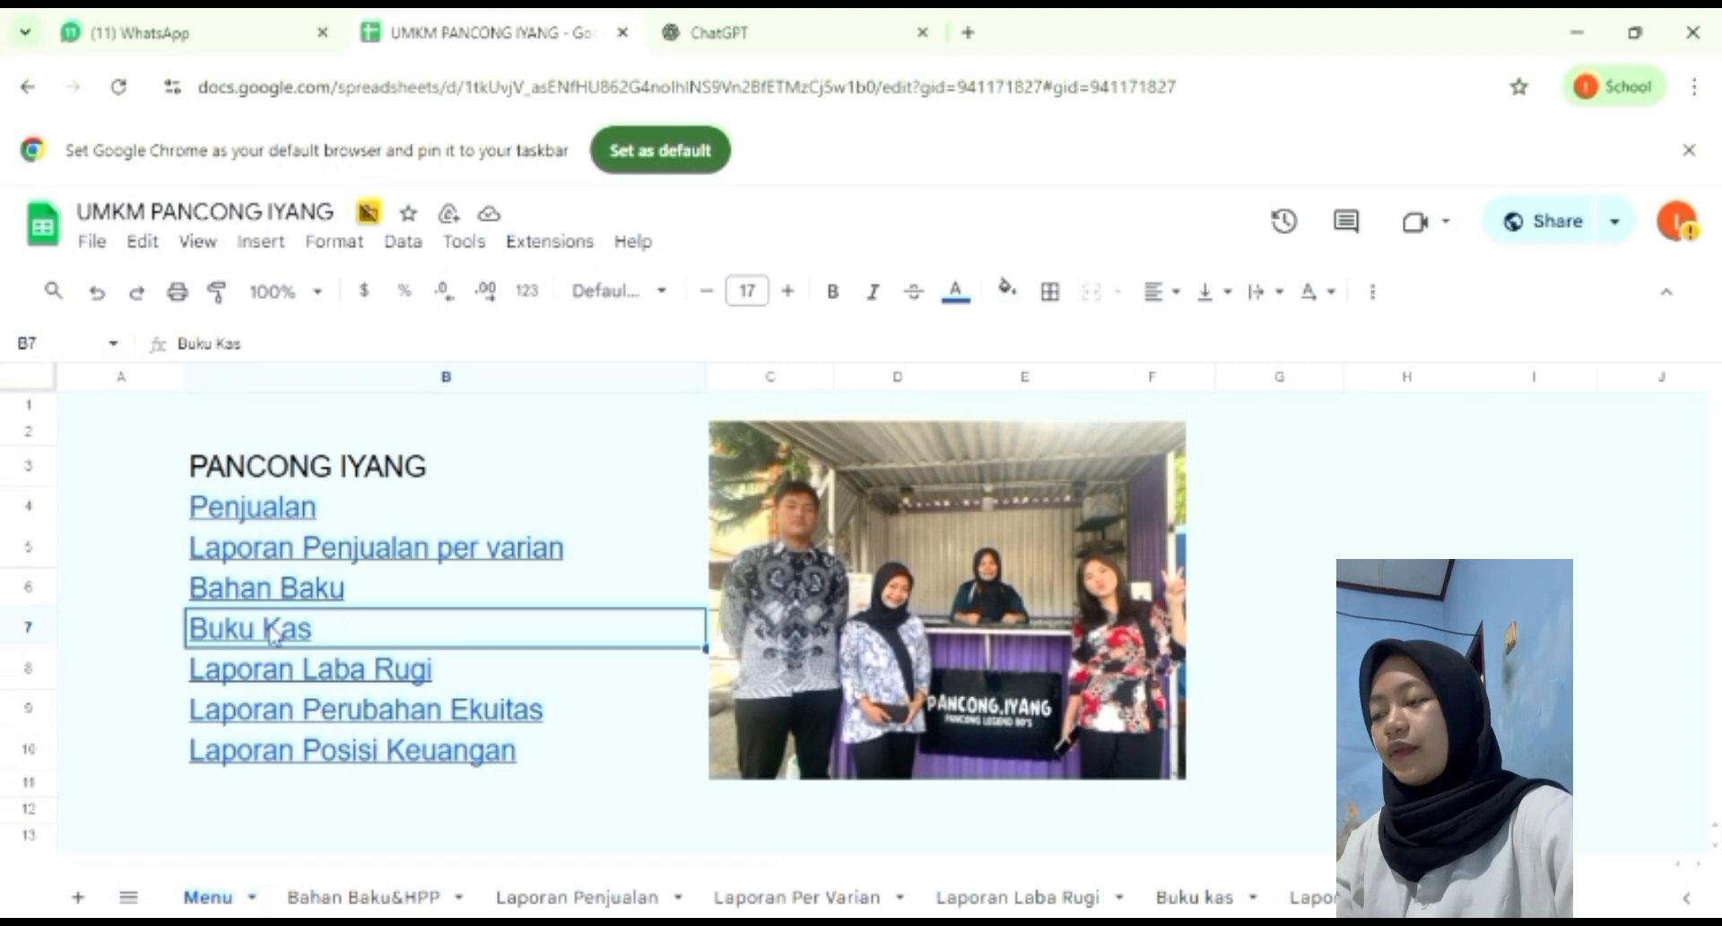
mouse_move(273, 633)
click(304, 683)
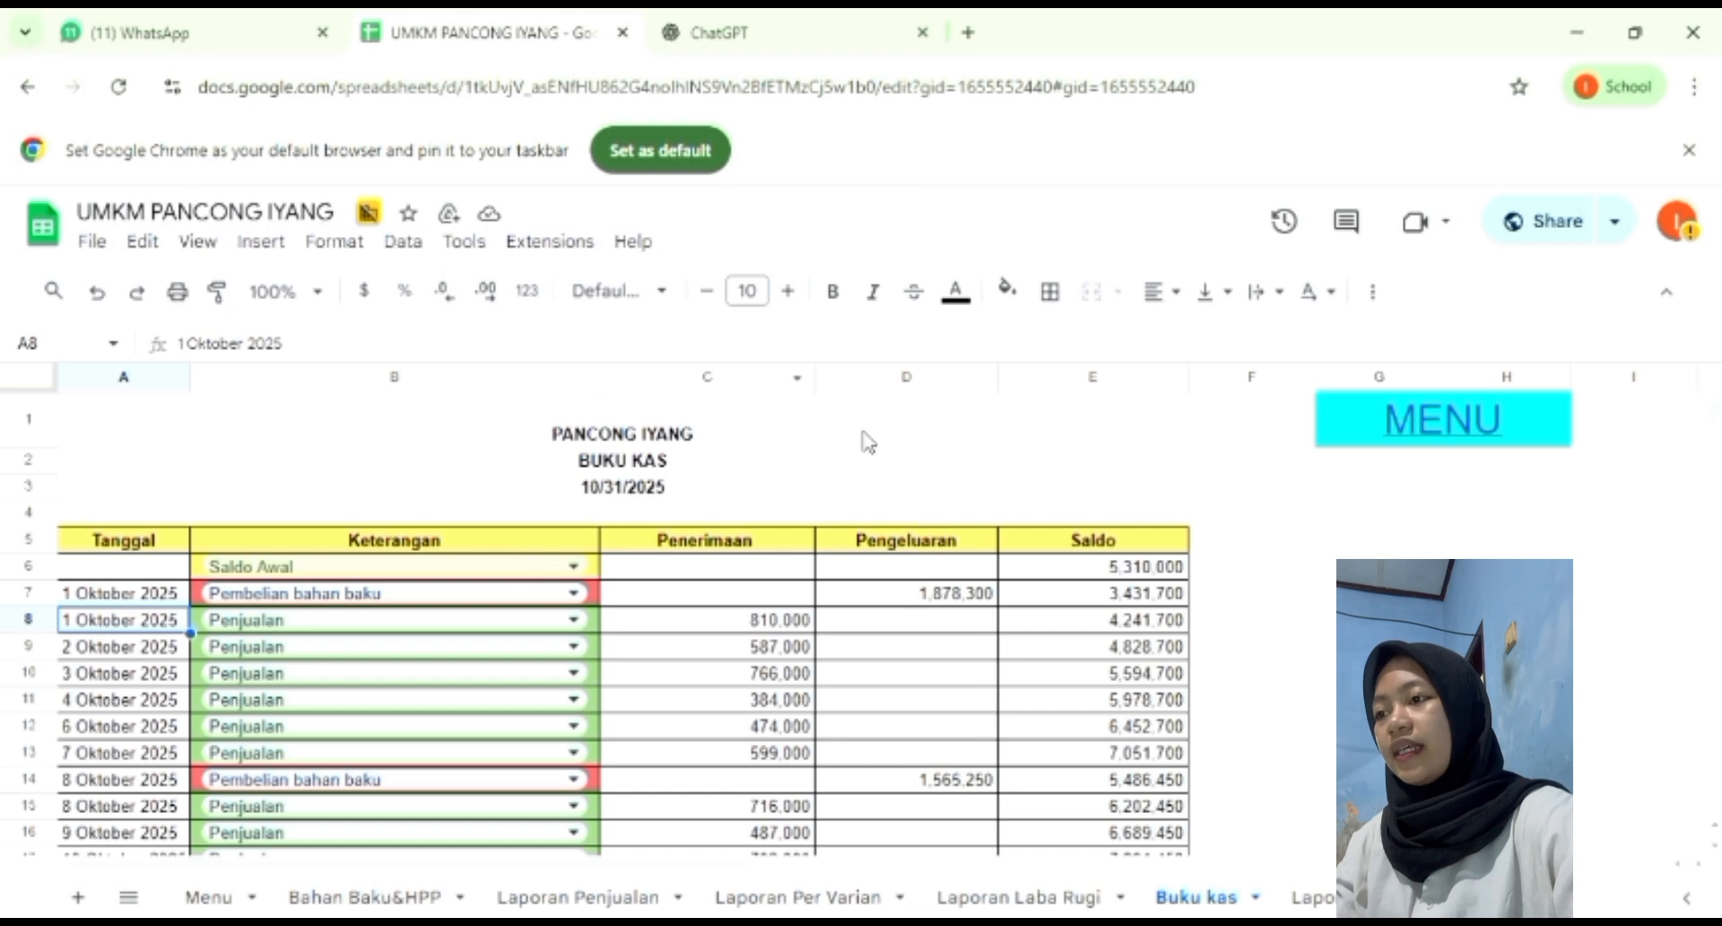
Examine the cash book's Saldo Awal row and the 1 Oktober raw material purchase with its expenditure and balance.
click(523, 579)
click(653, 574)
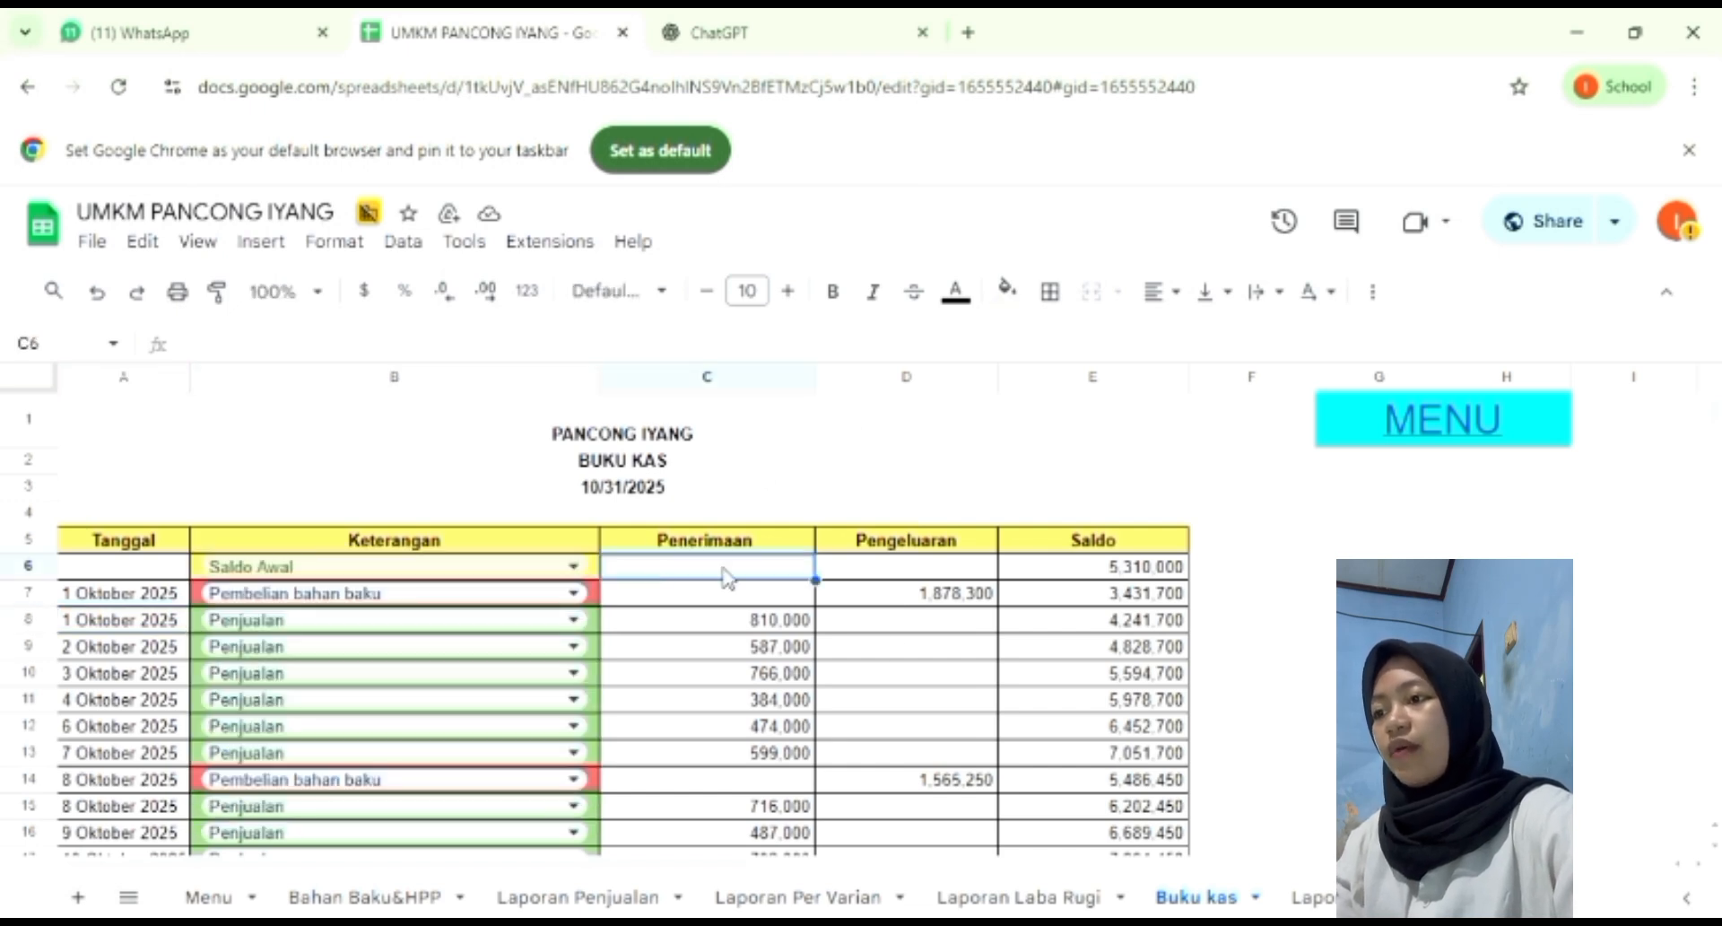
click(1040, 574)
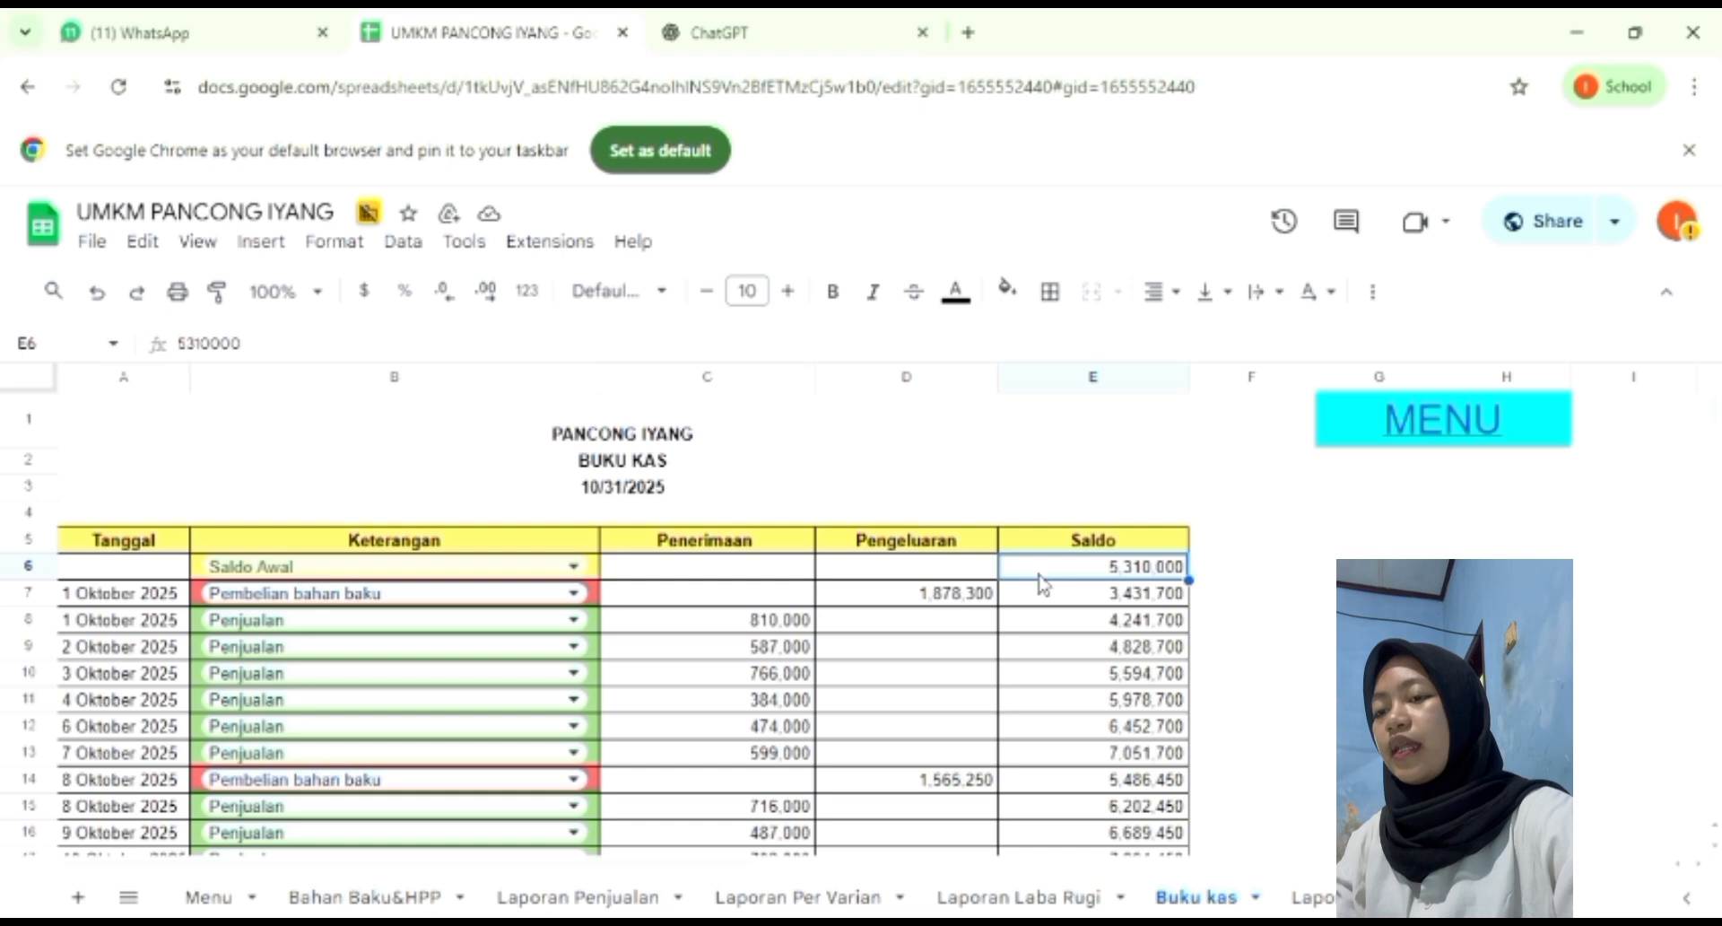
click(146, 601)
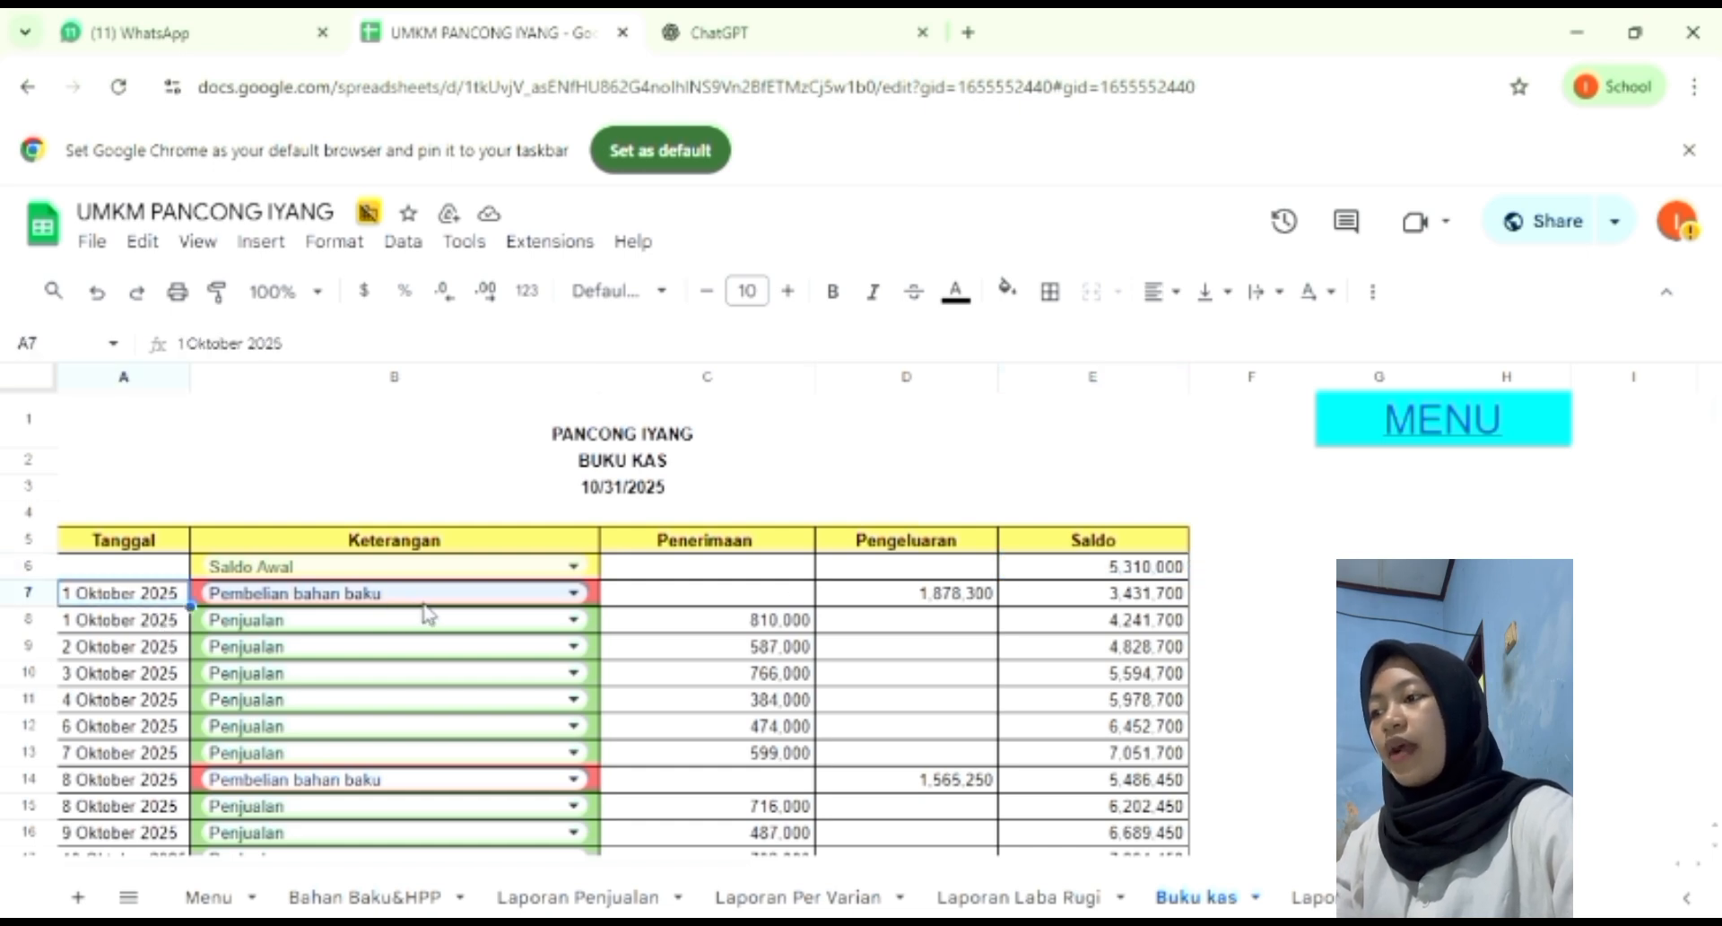
click(875, 603)
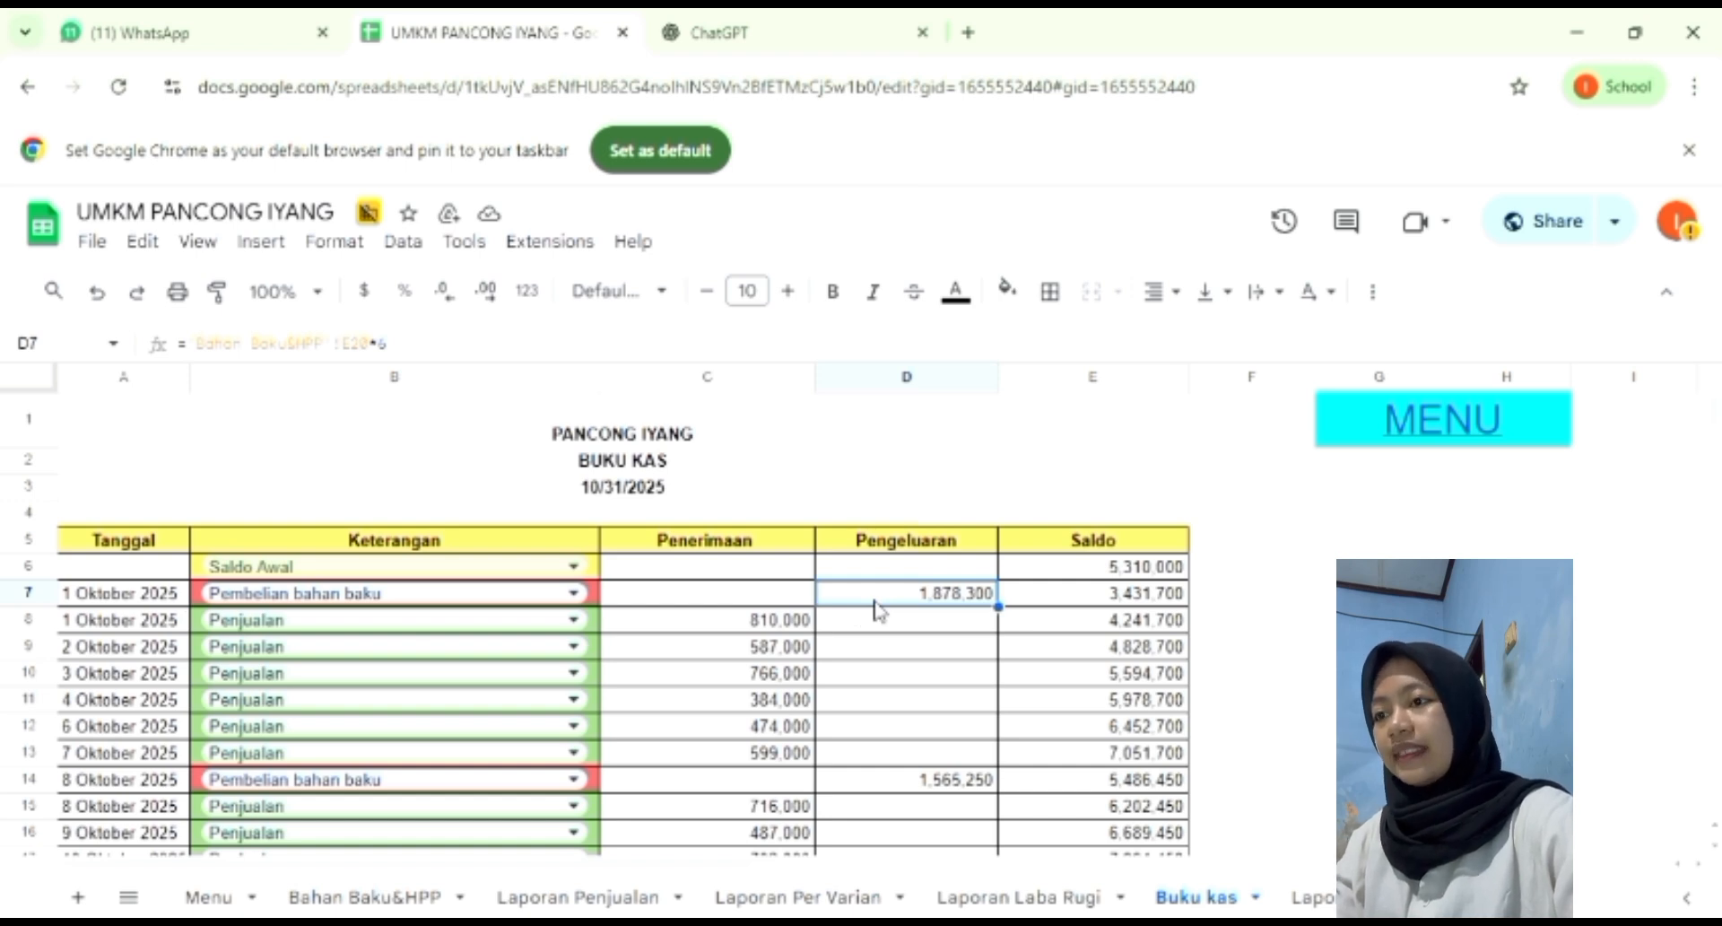
click(1082, 601)
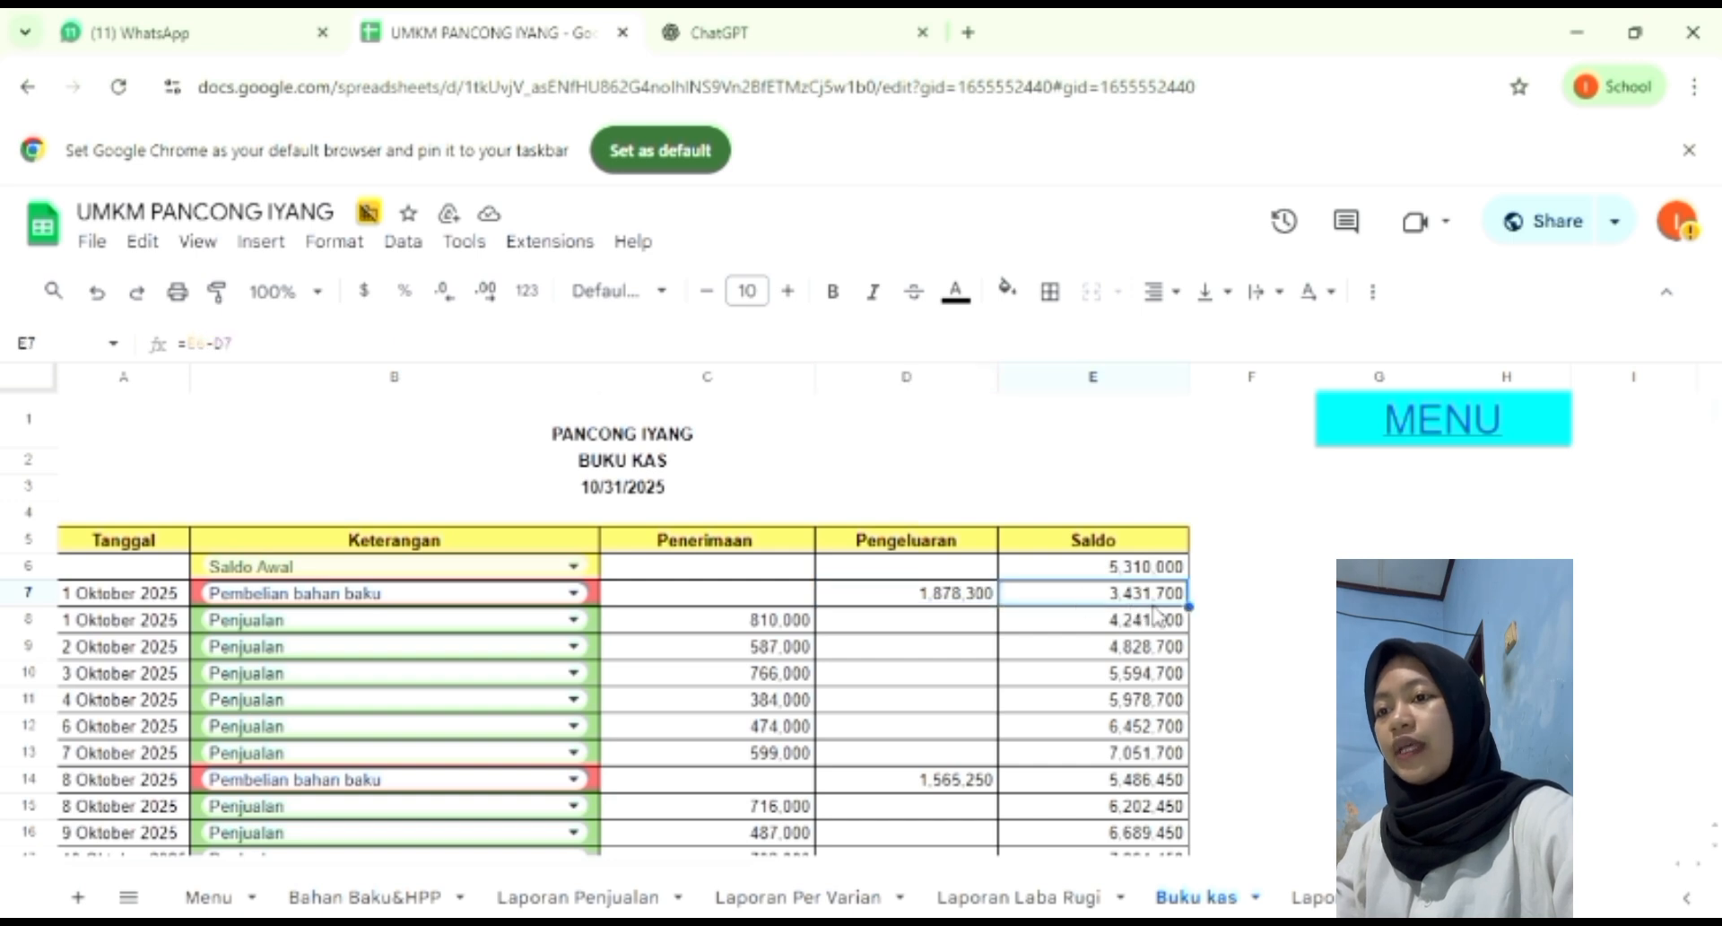
Examine the receipts and balances of the 1 and 2 Oktober Penjualan entries in the cash book.
click(105, 627)
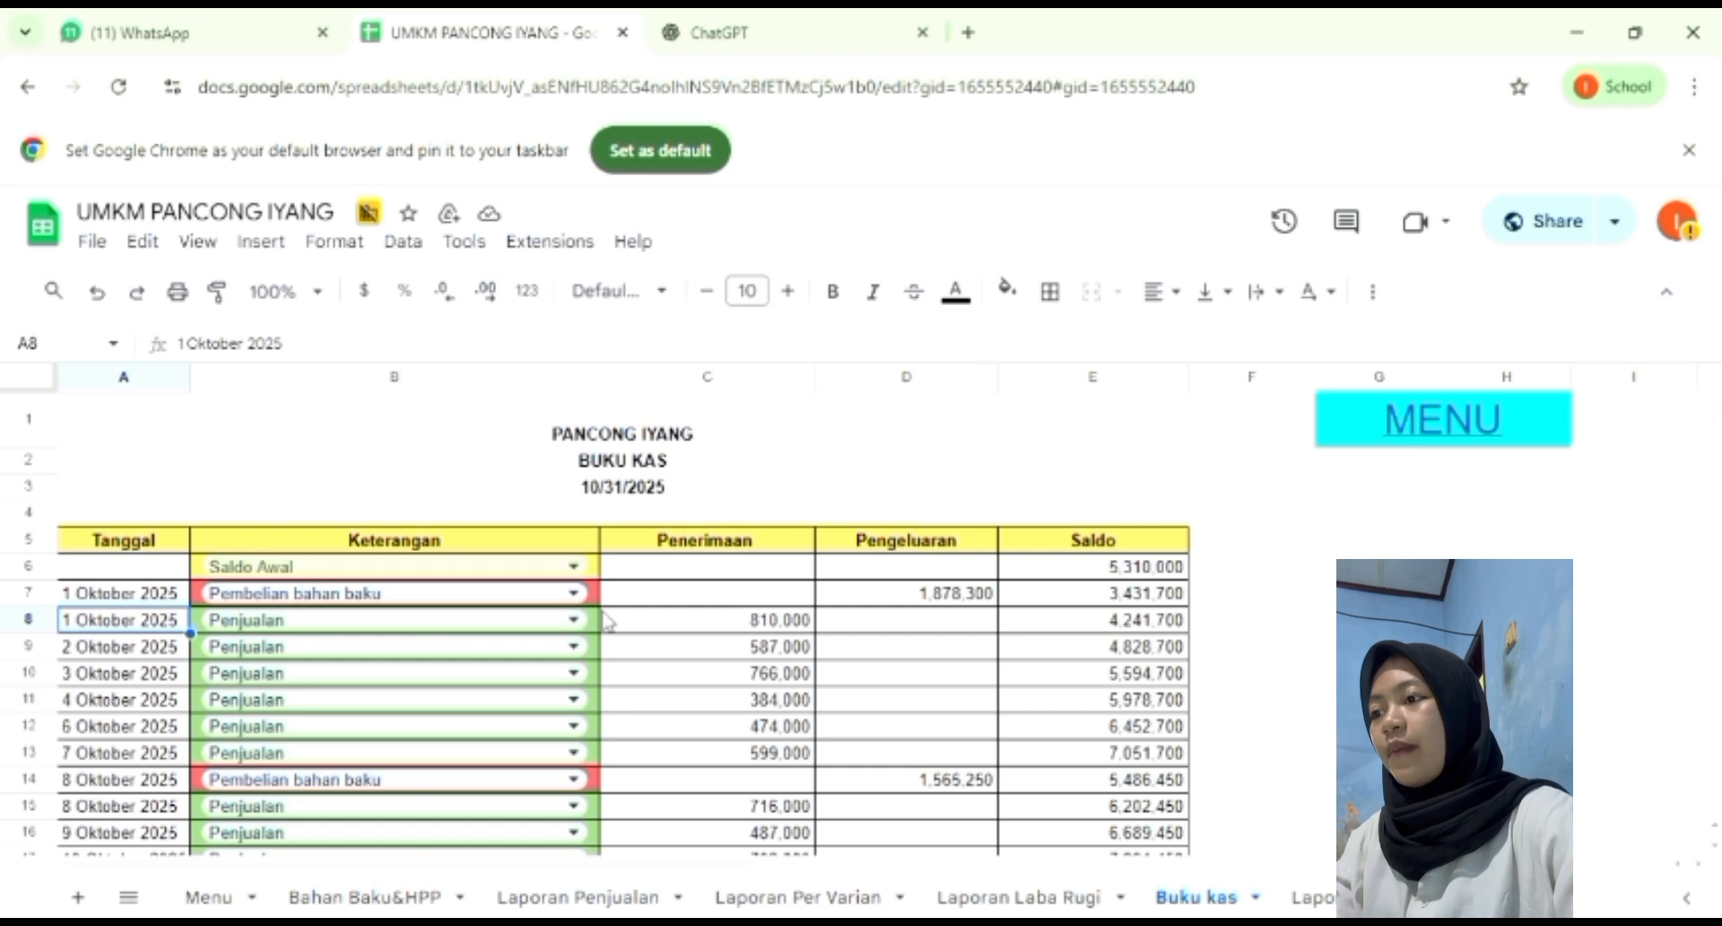
click(641, 628)
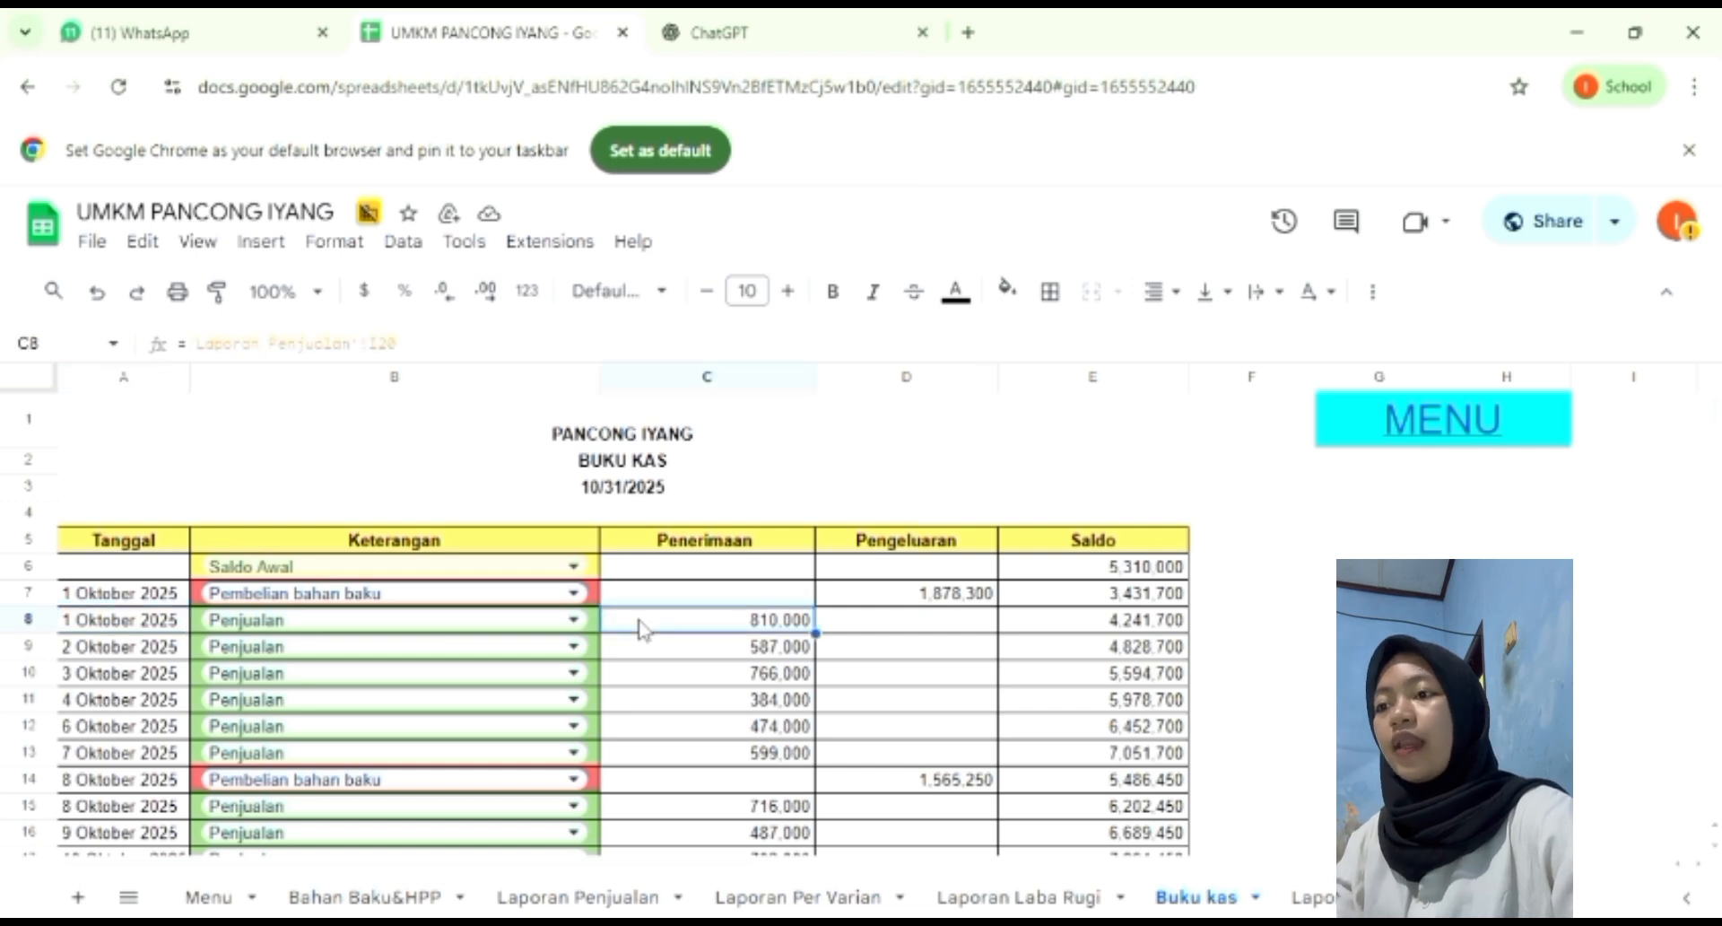
click(1029, 626)
click(158, 651)
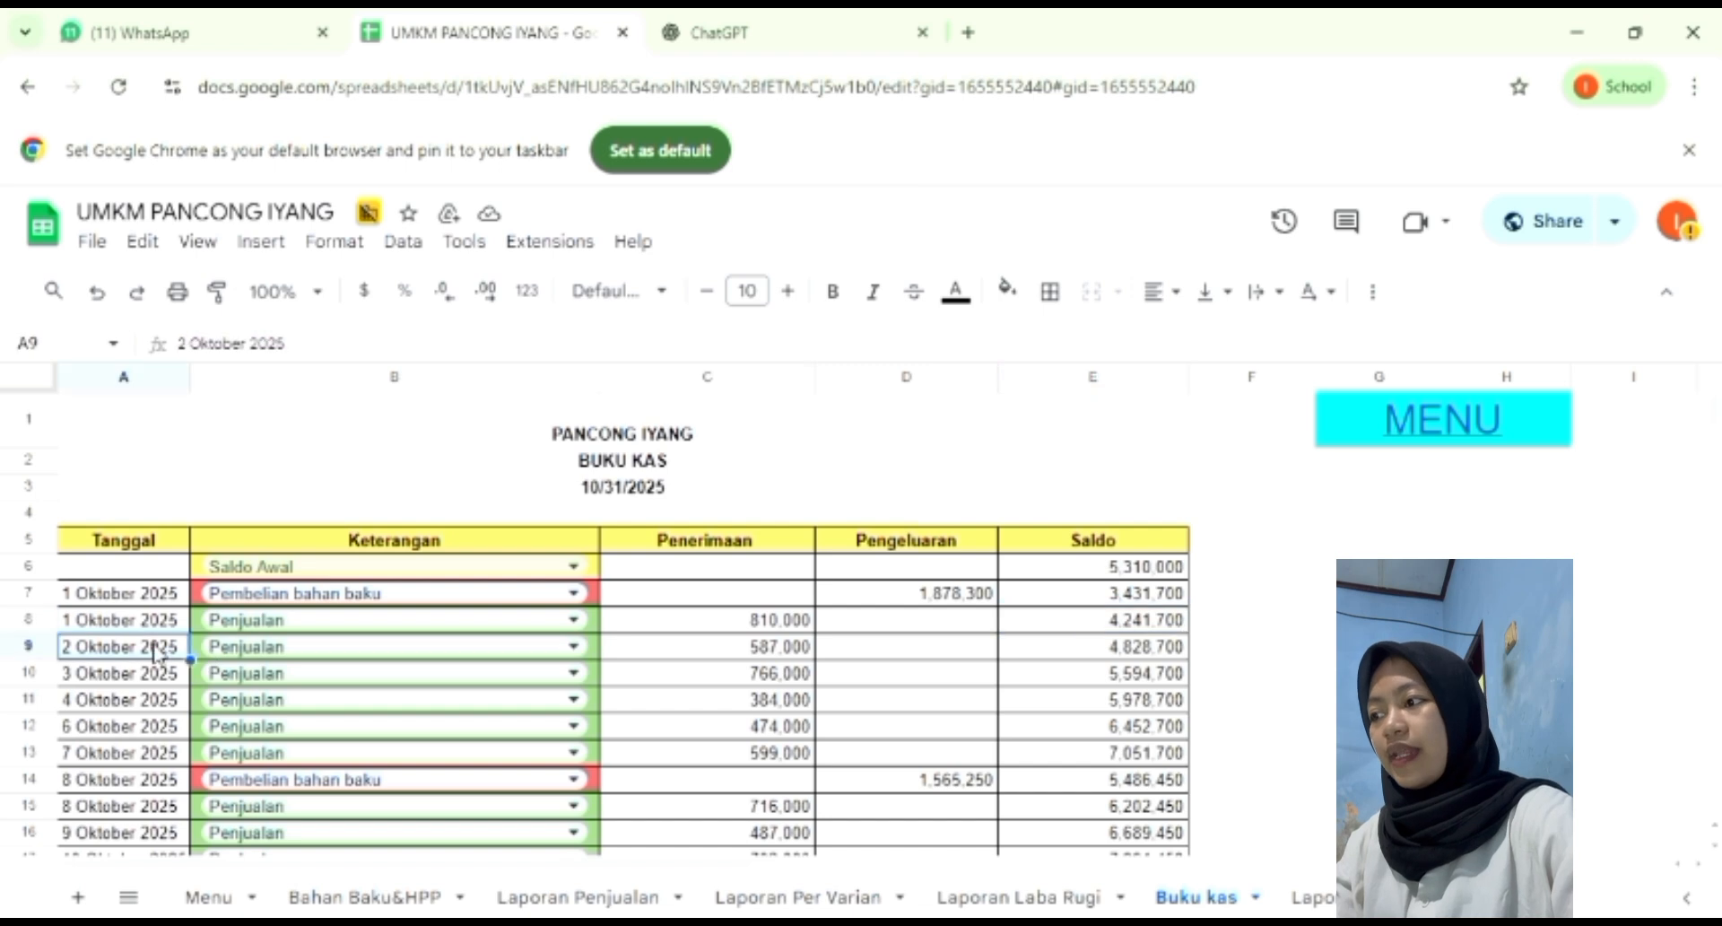
click(720, 653)
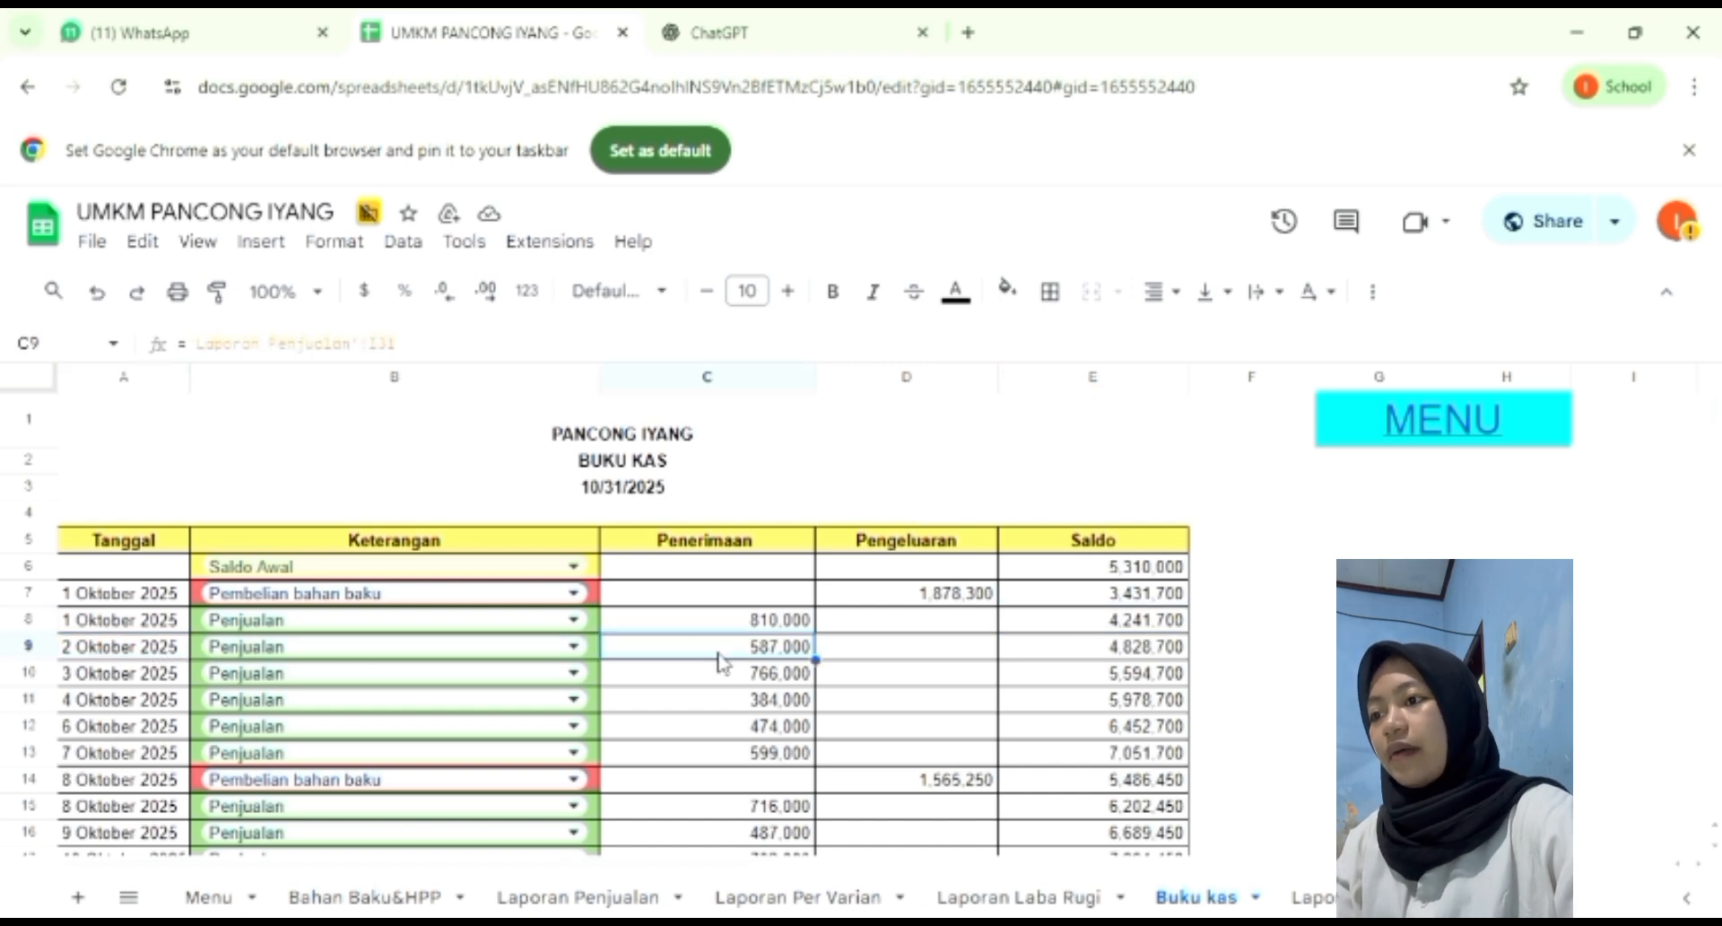
click(1043, 662)
Examine the receipts and balances of the 3 and 4 Oktober Penjualan entries in the cash book.
click(147, 690)
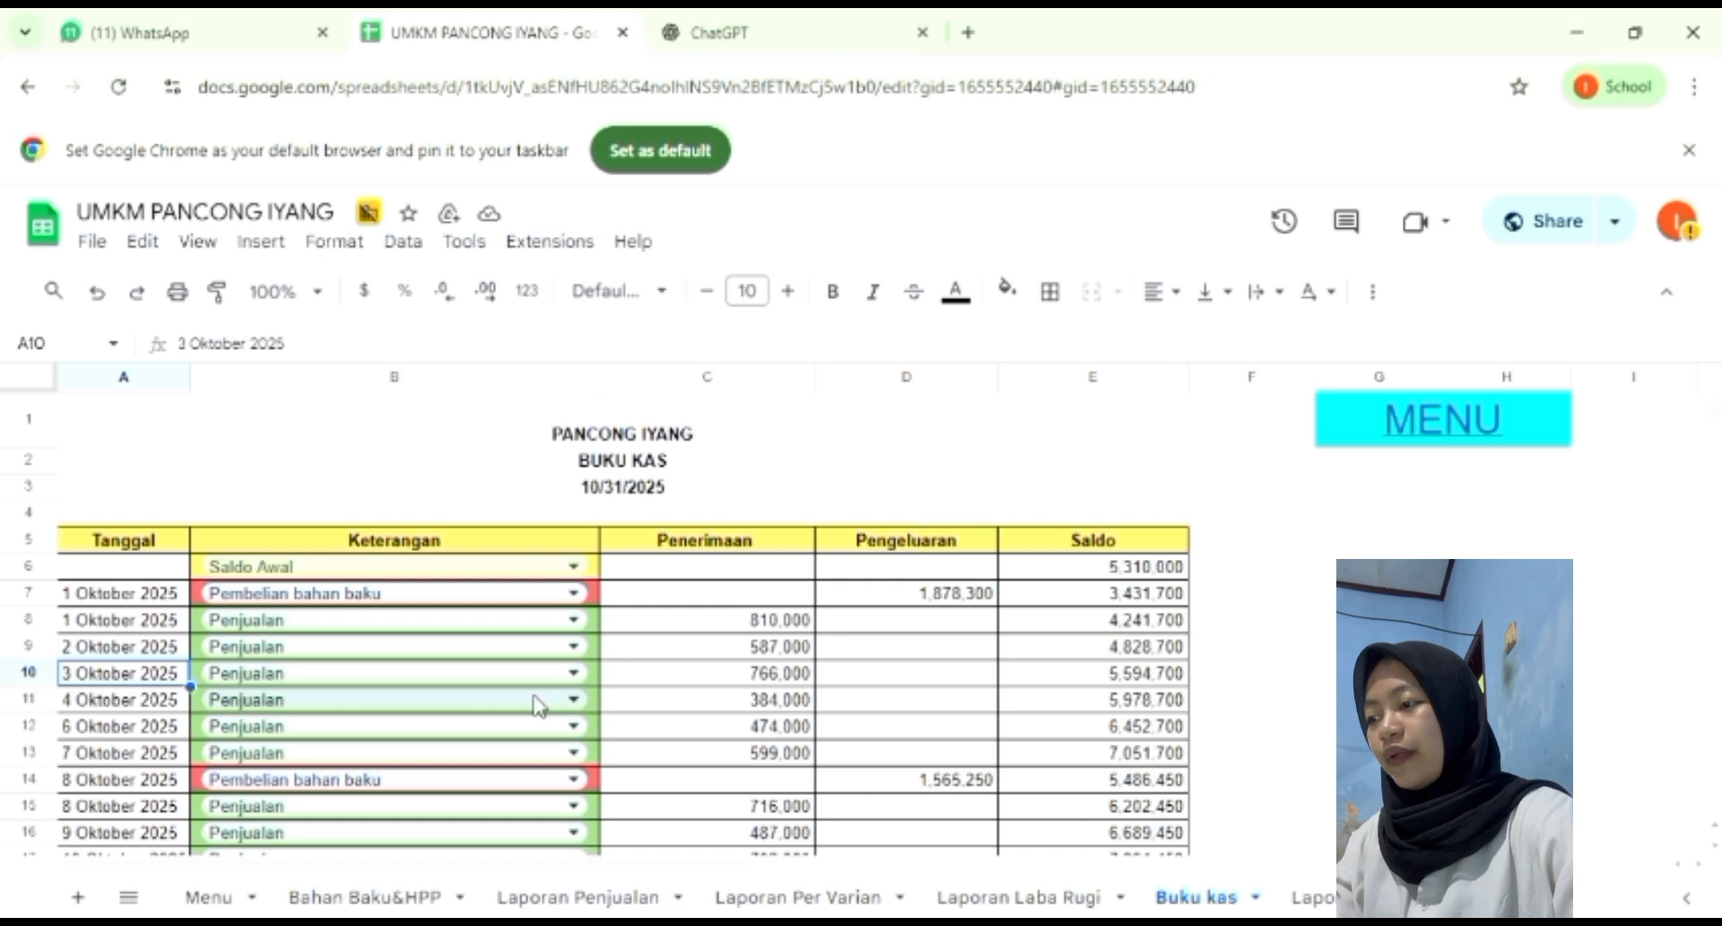
click(730, 687)
click(1058, 684)
click(148, 715)
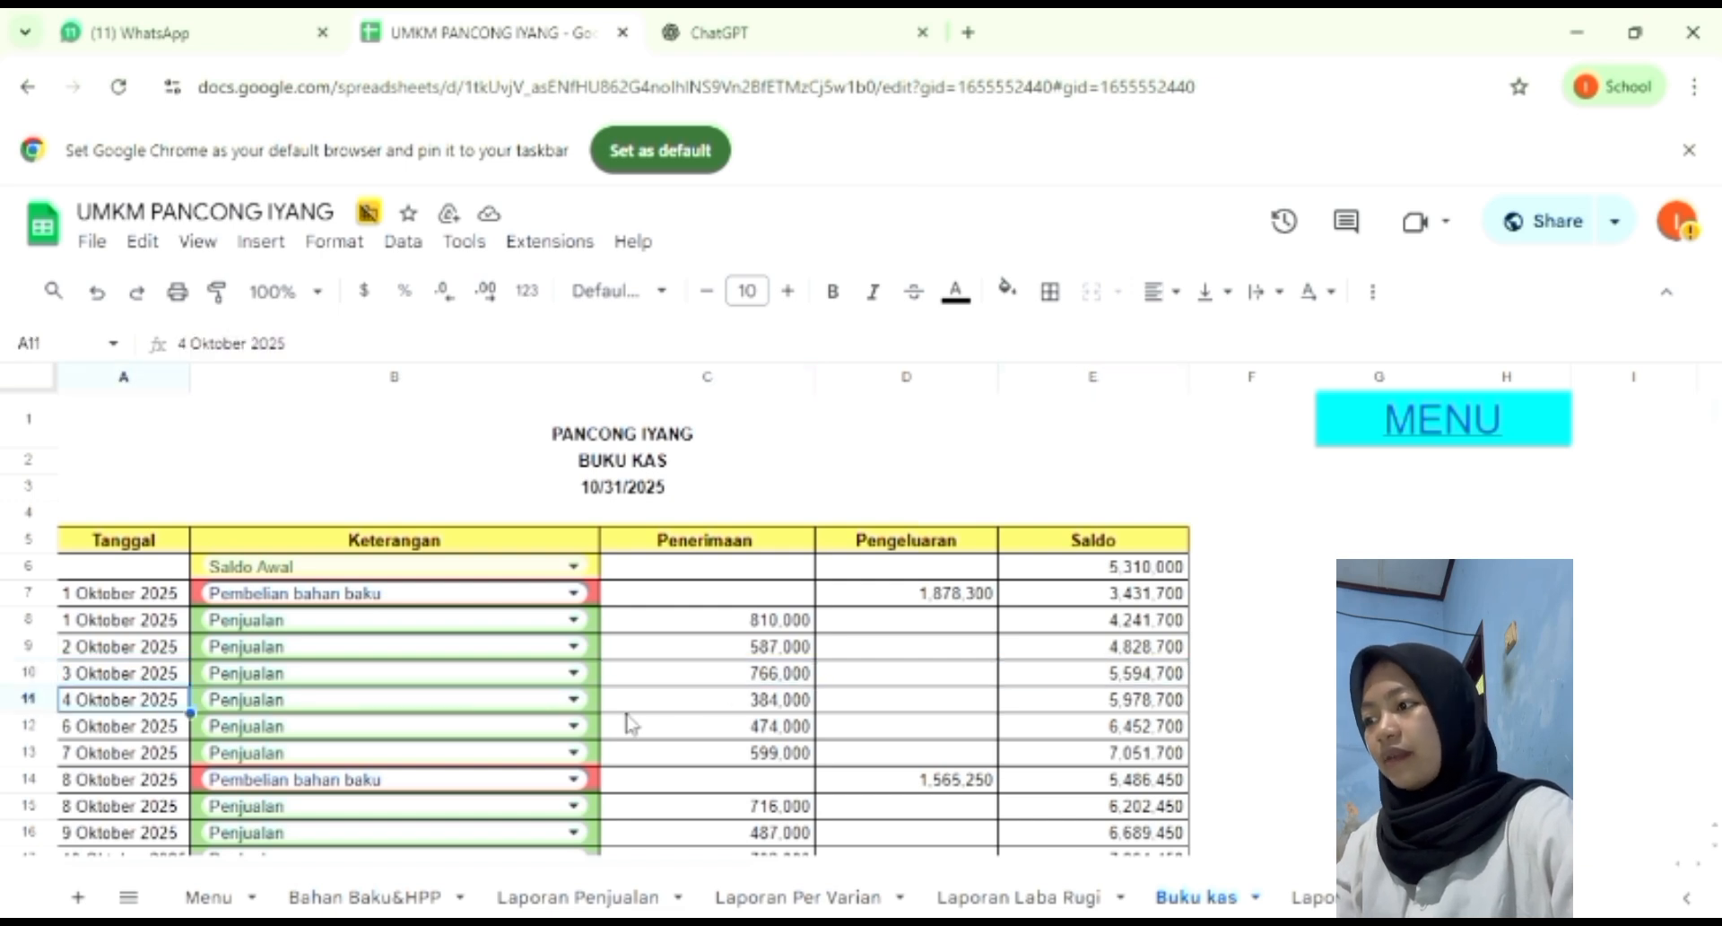
click(750, 708)
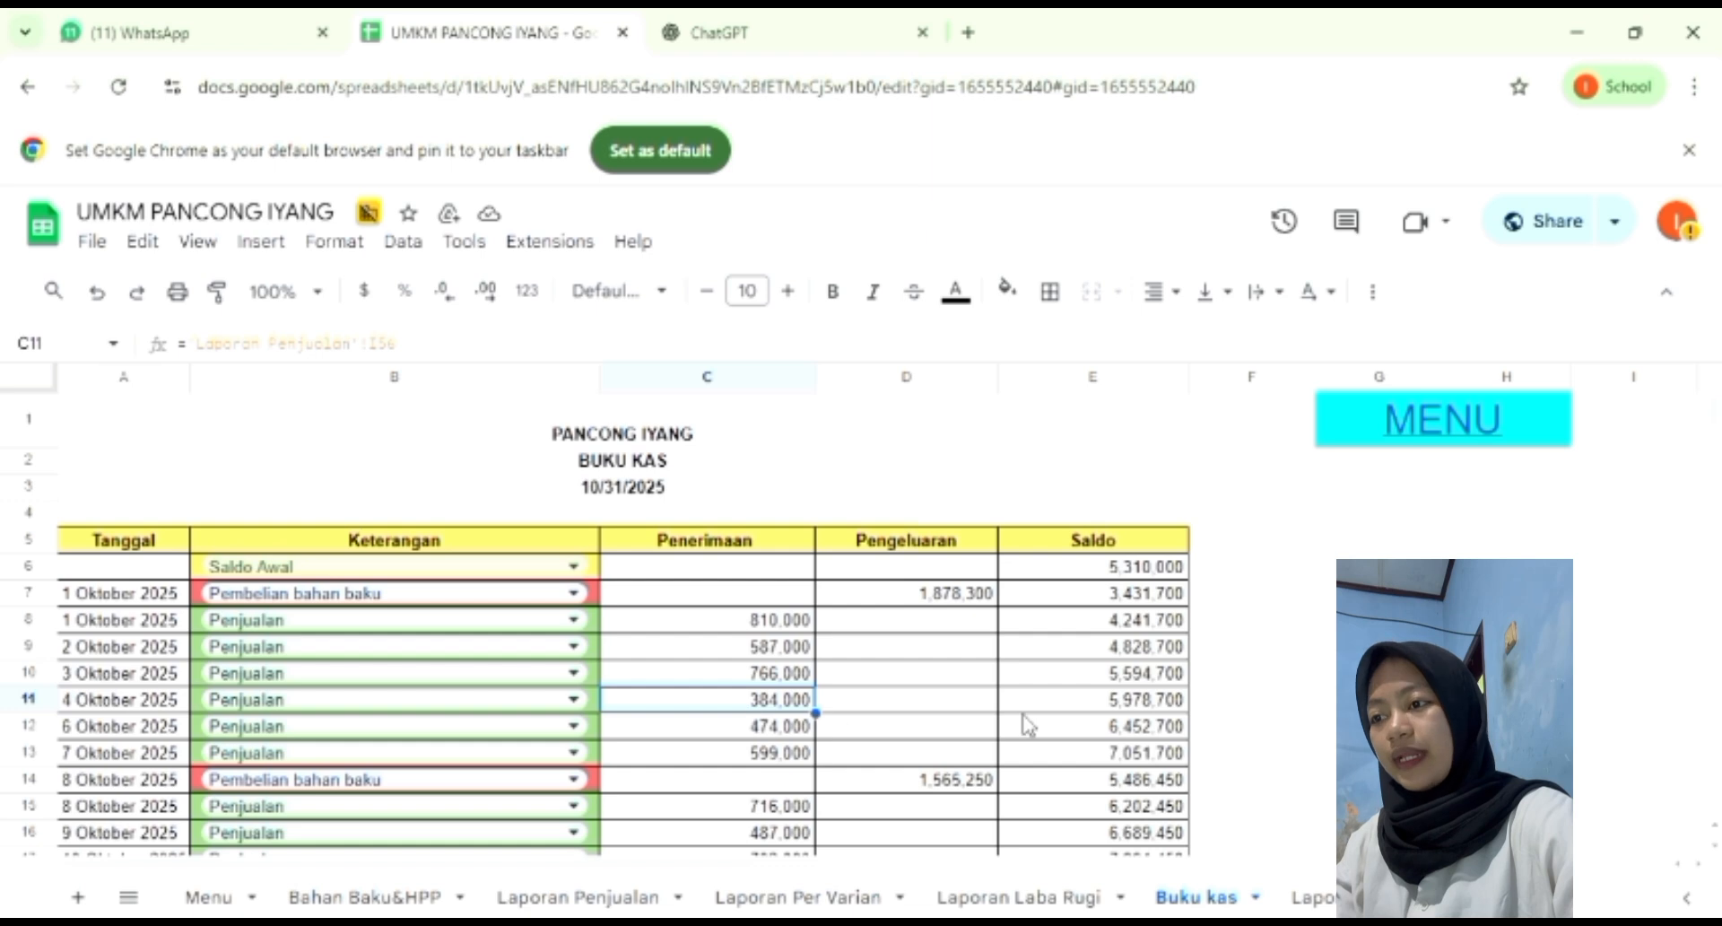
click(1054, 708)
Examine the receipts and balances of the 6 and 7 Oktober Penjualan entries in the cash book.
click(117, 731)
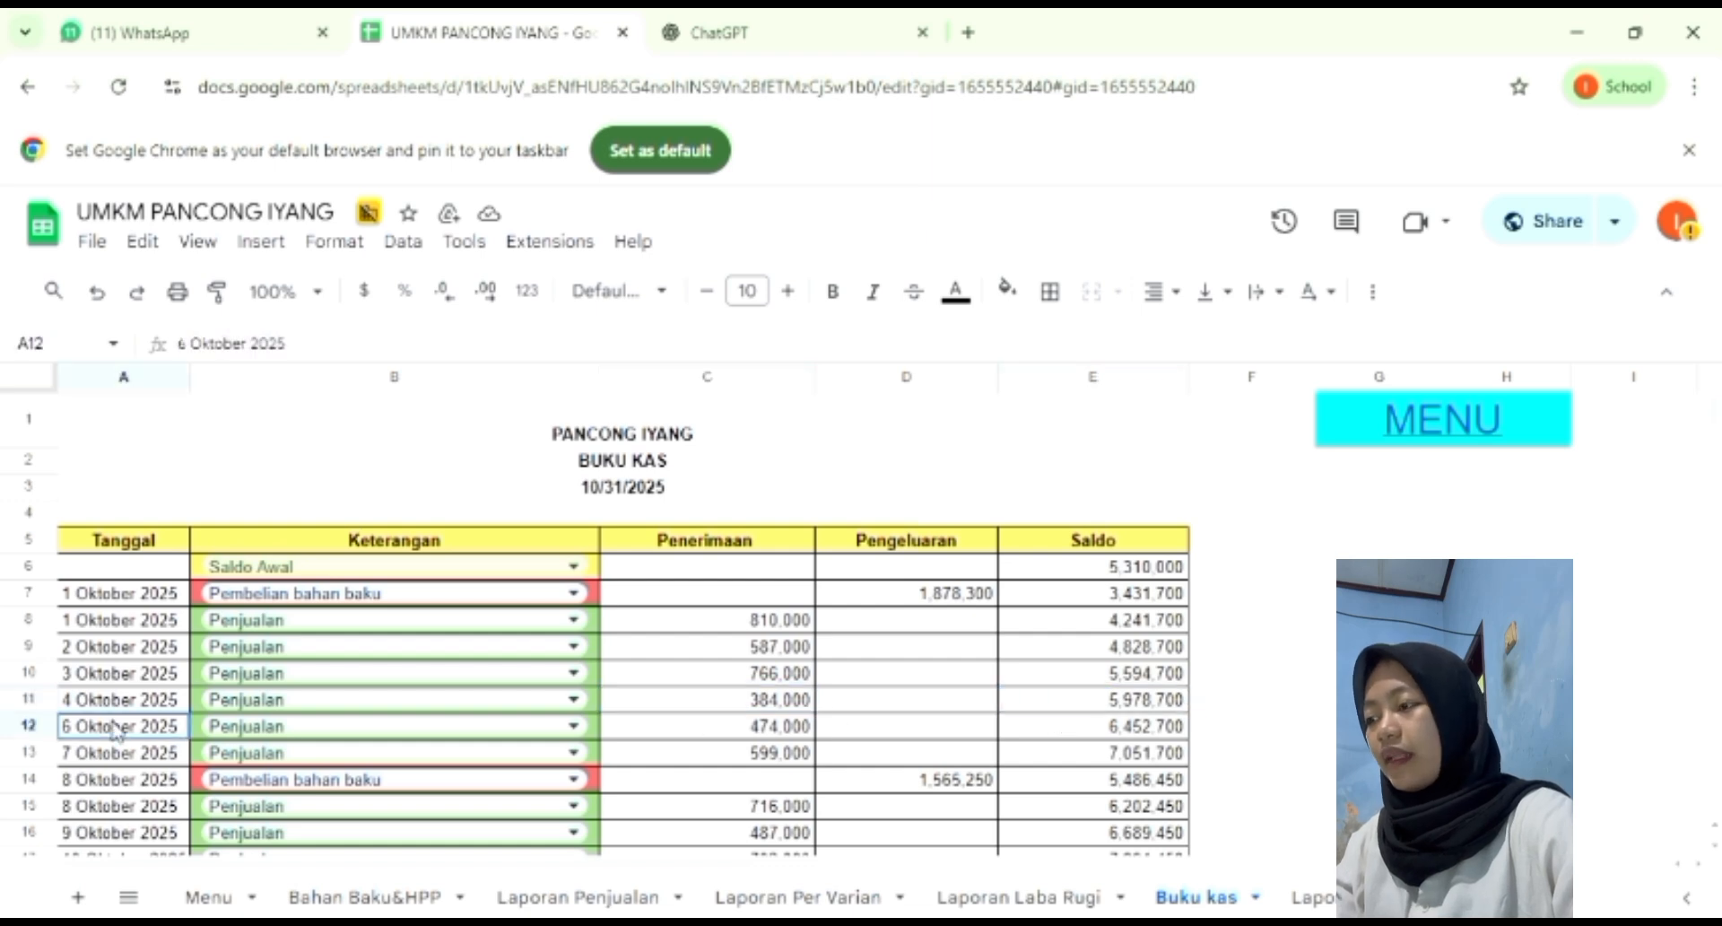
click(741, 734)
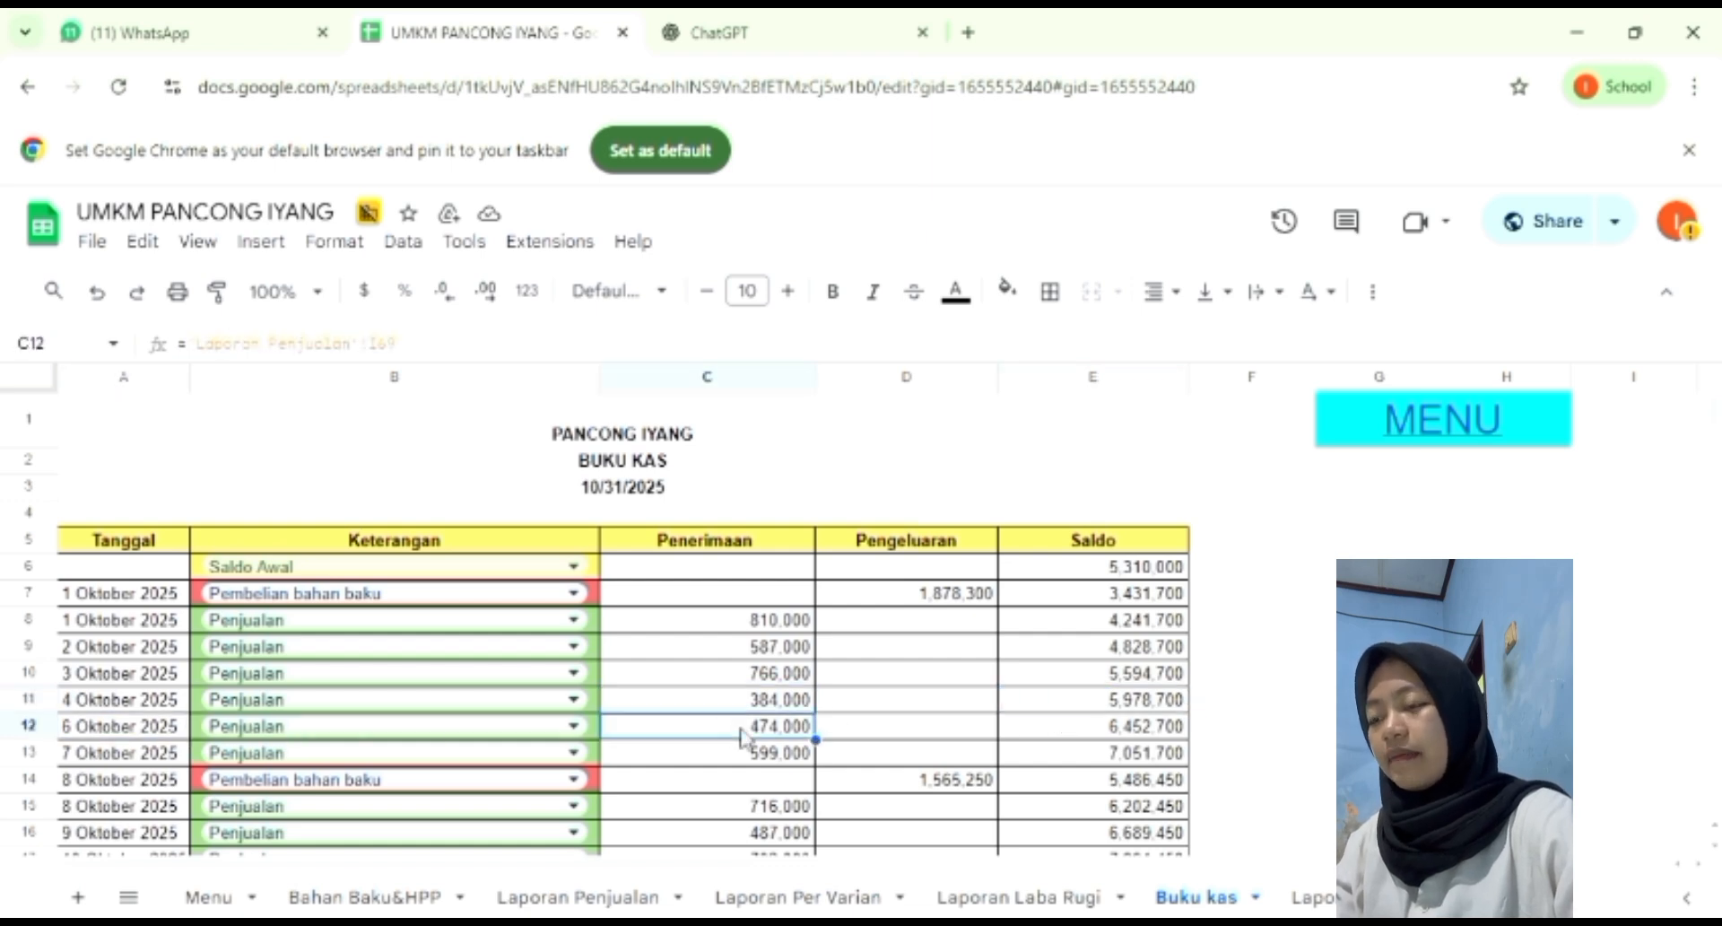
click(1087, 736)
click(121, 758)
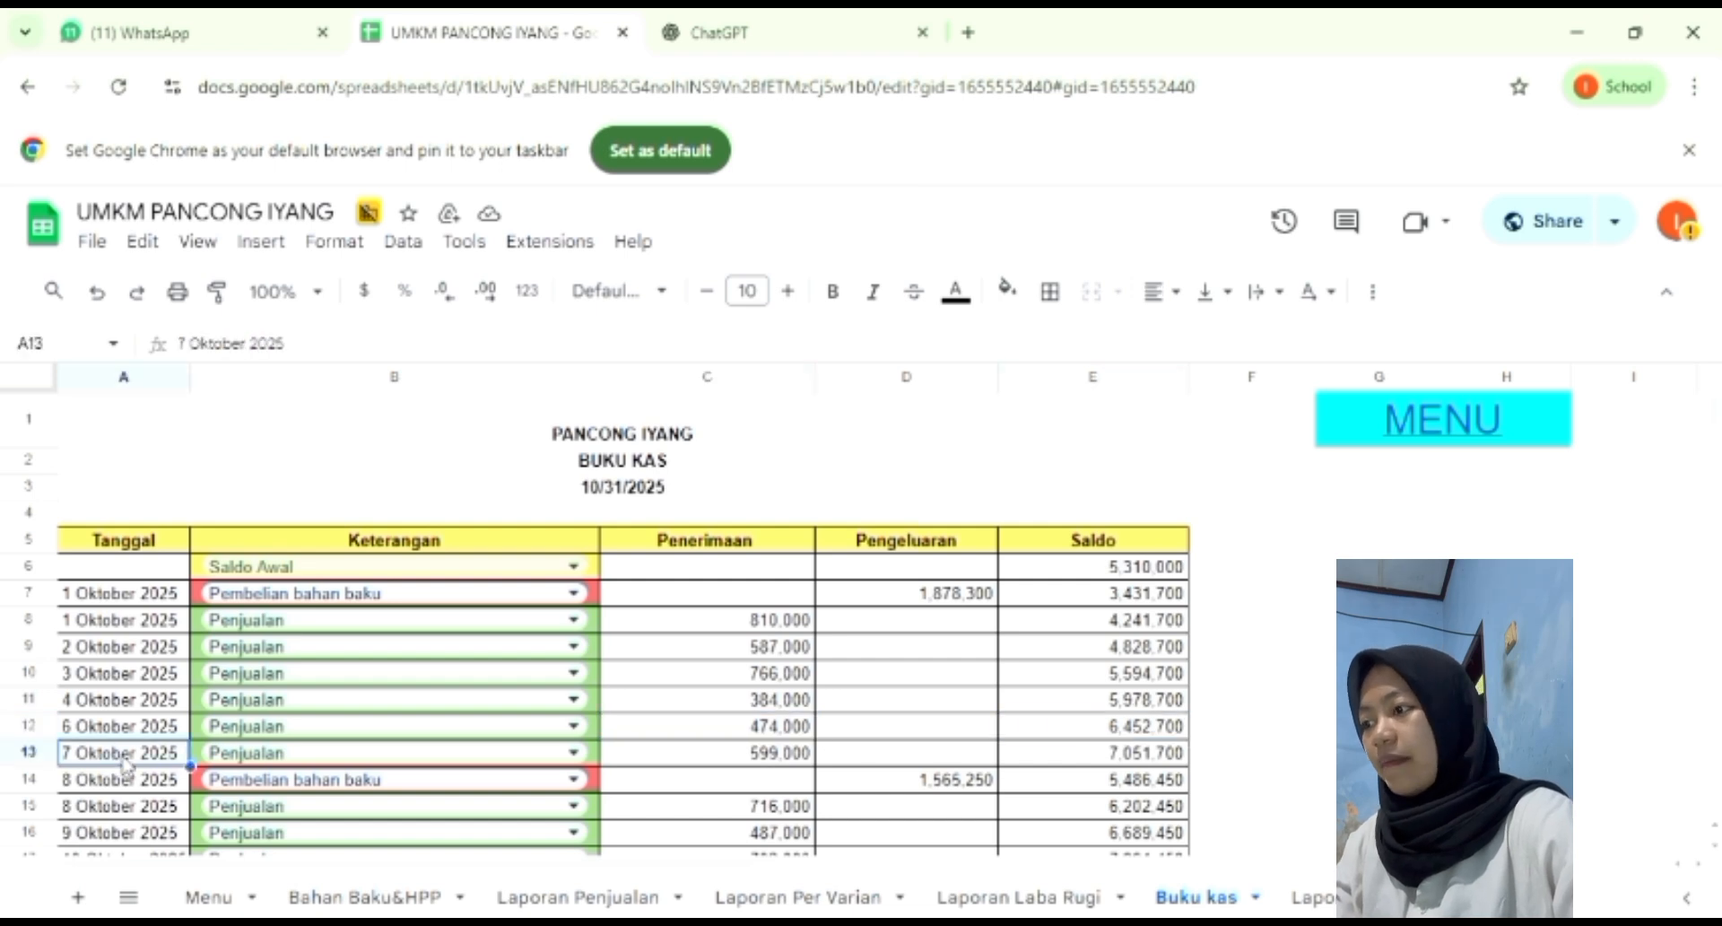
click(731, 758)
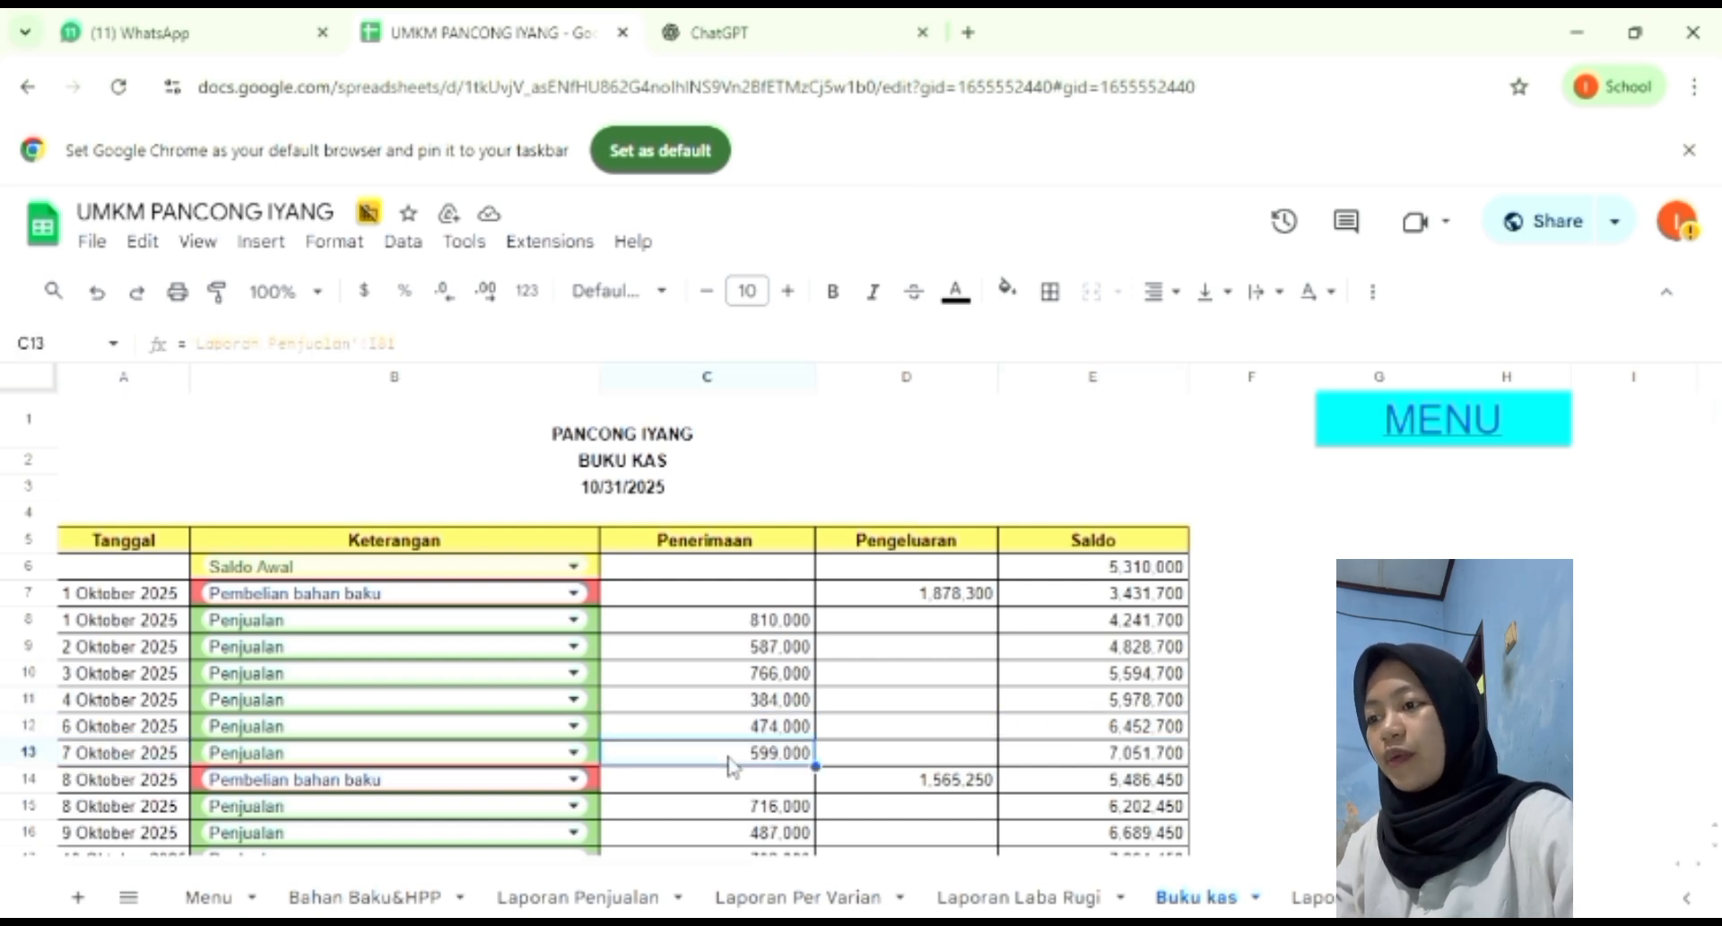
click(1085, 760)
Examine the 8 Oktober Pembelian bahan baku entry with its expenditure and the balance after it.
scroll(663, 771, down, 3)
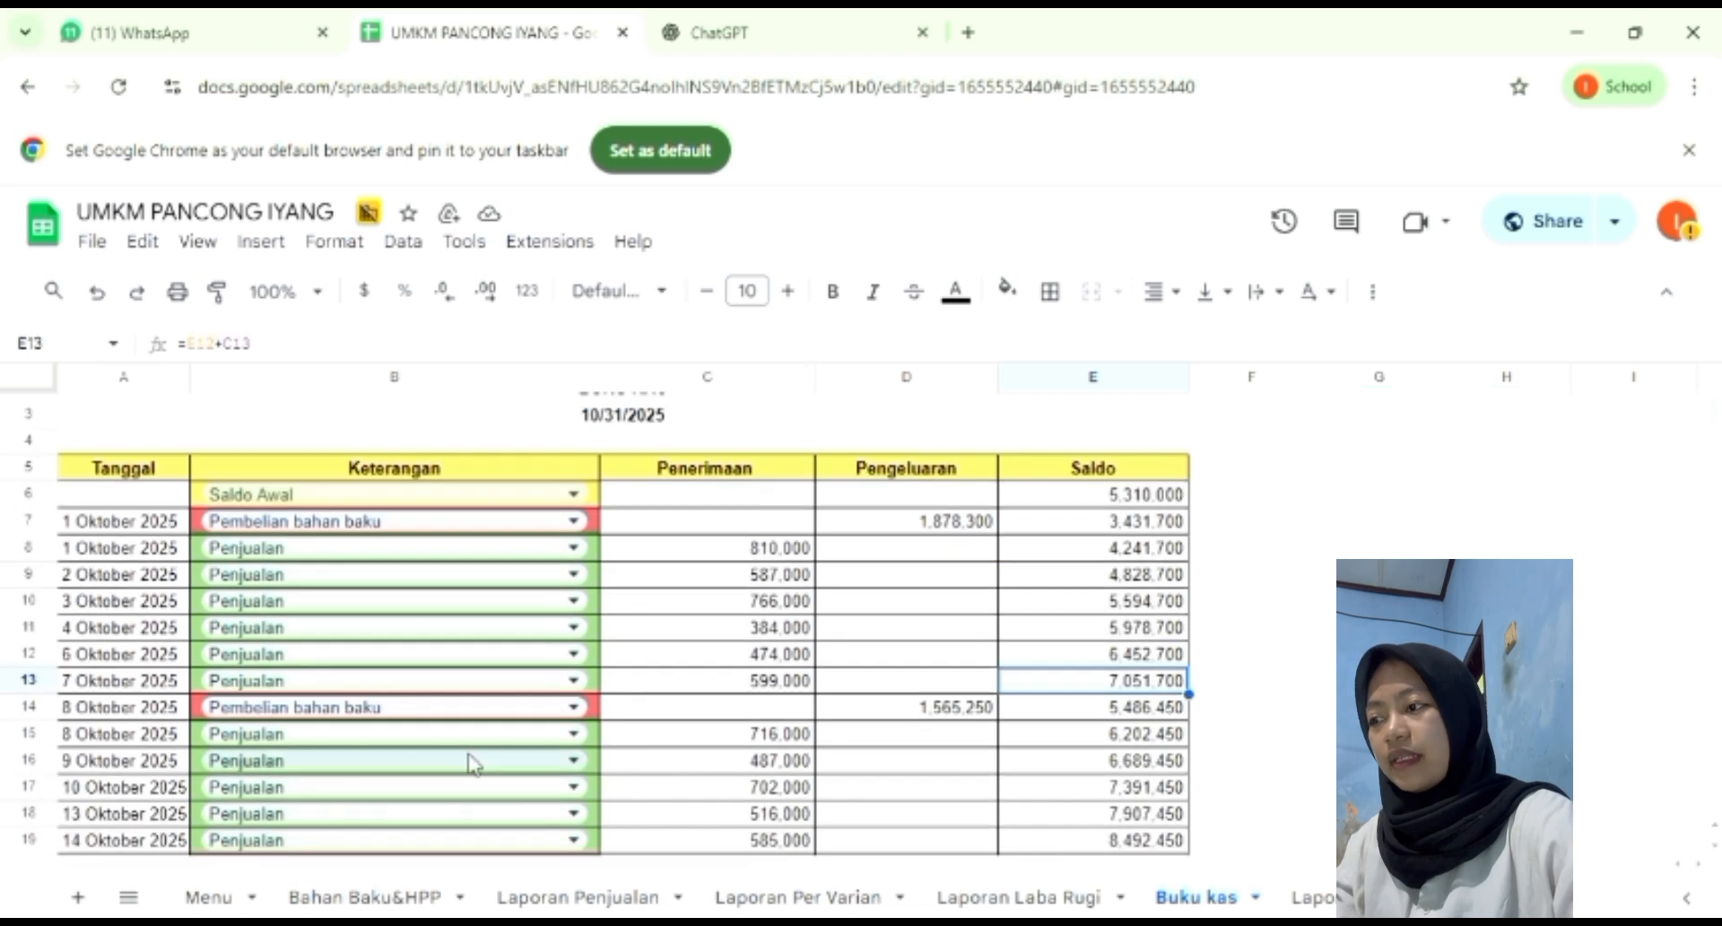
click(121, 580)
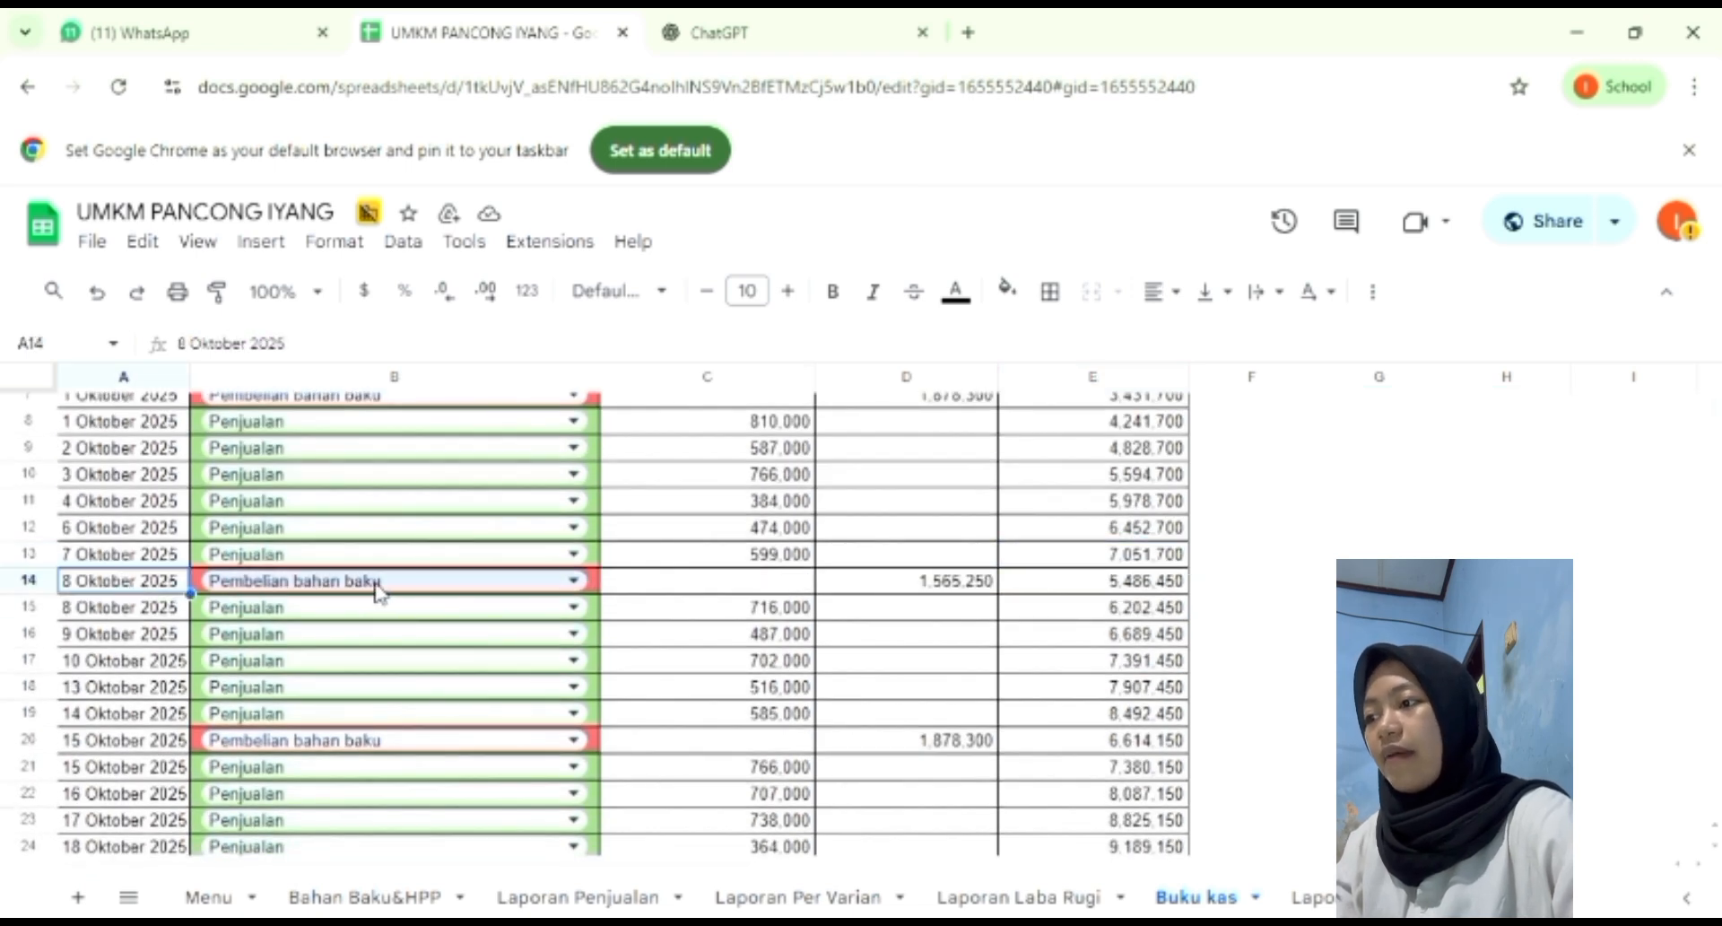
click(891, 589)
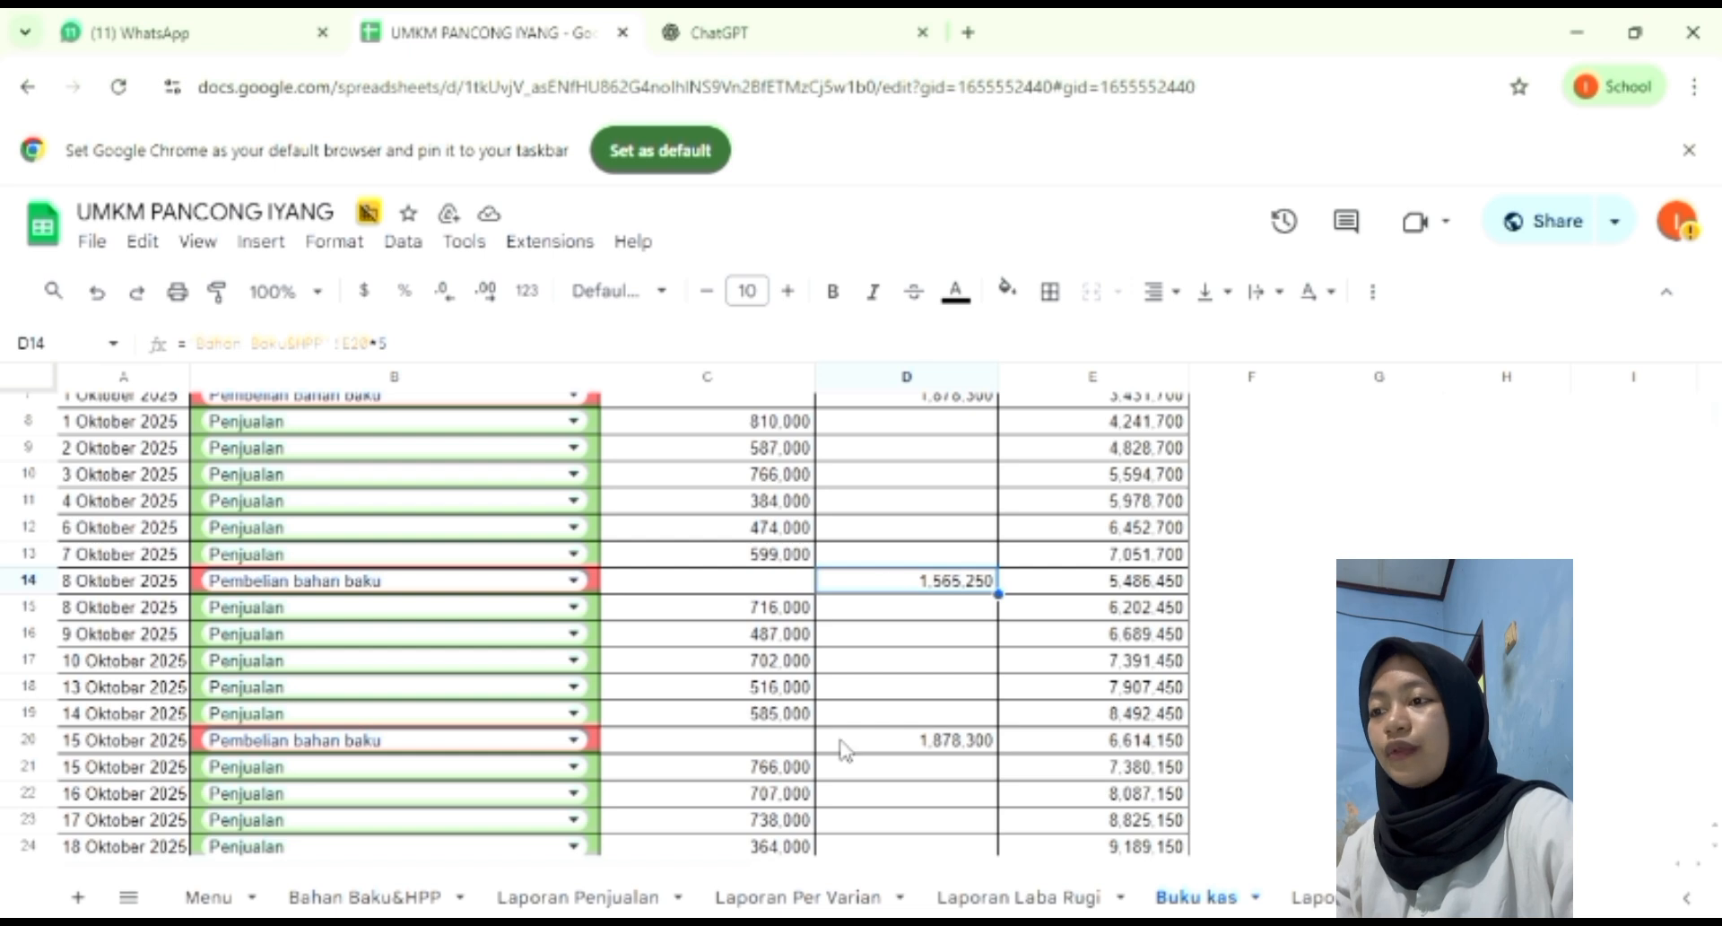
click(1112, 601)
Examine the receipts and balances of the 8 and 9 Oktober Penjualan entries in the cash book.
click(96, 616)
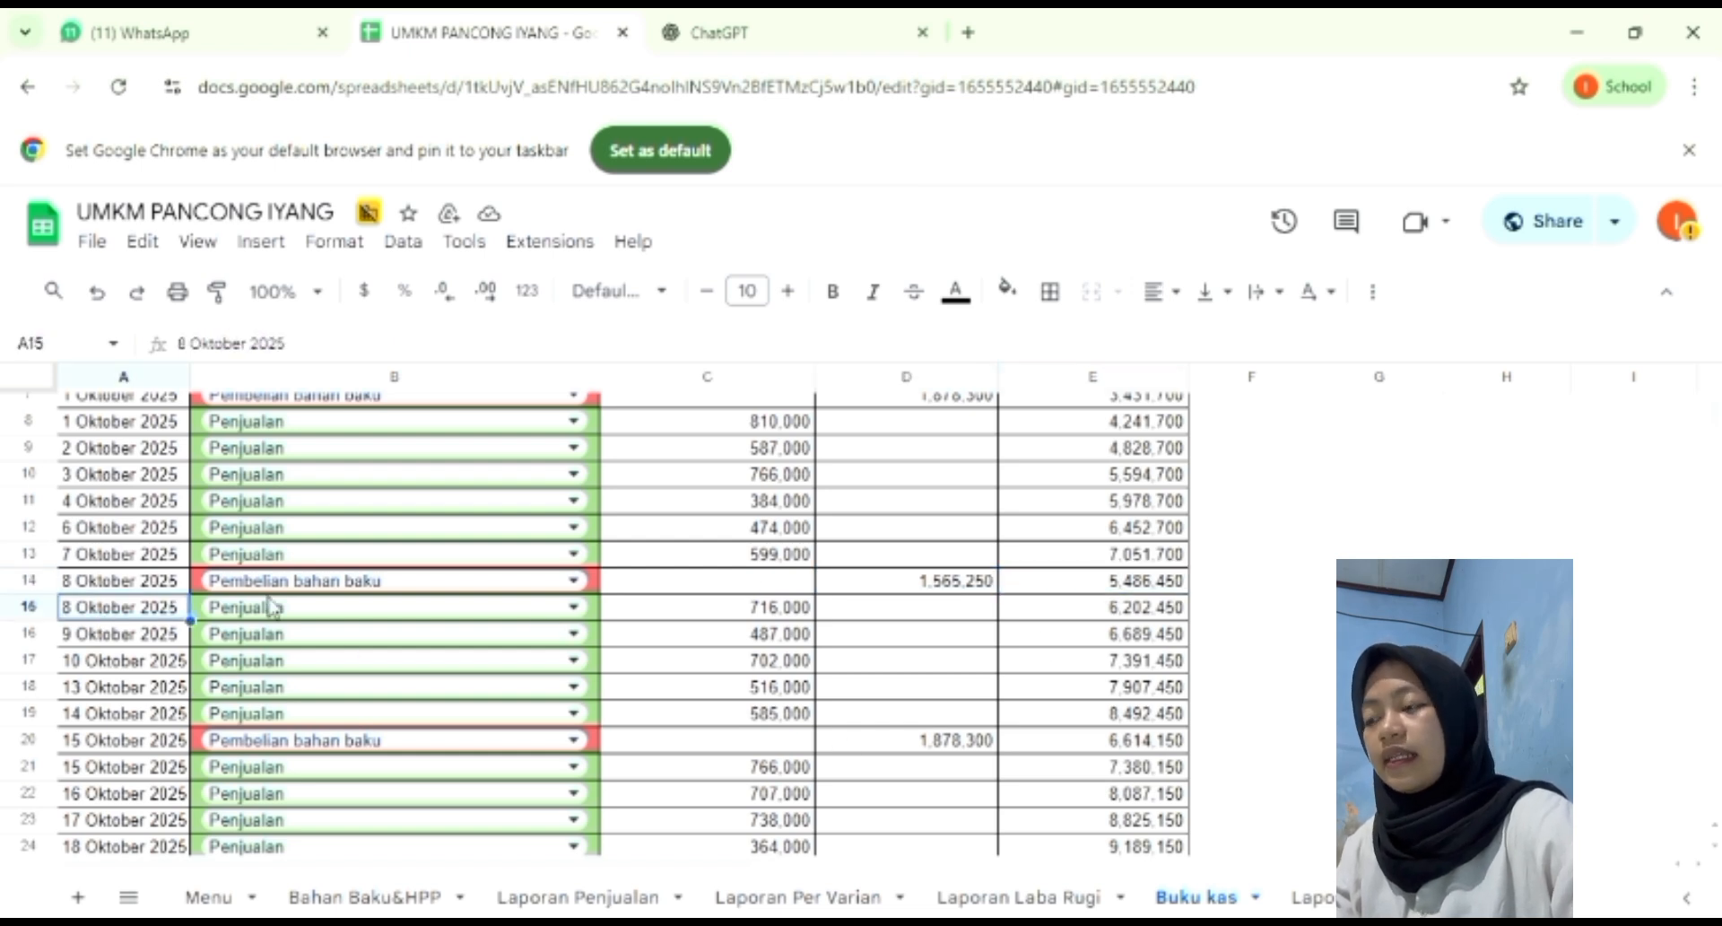
click(698, 622)
click(1051, 615)
click(125, 636)
click(677, 640)
click(1075, 639)
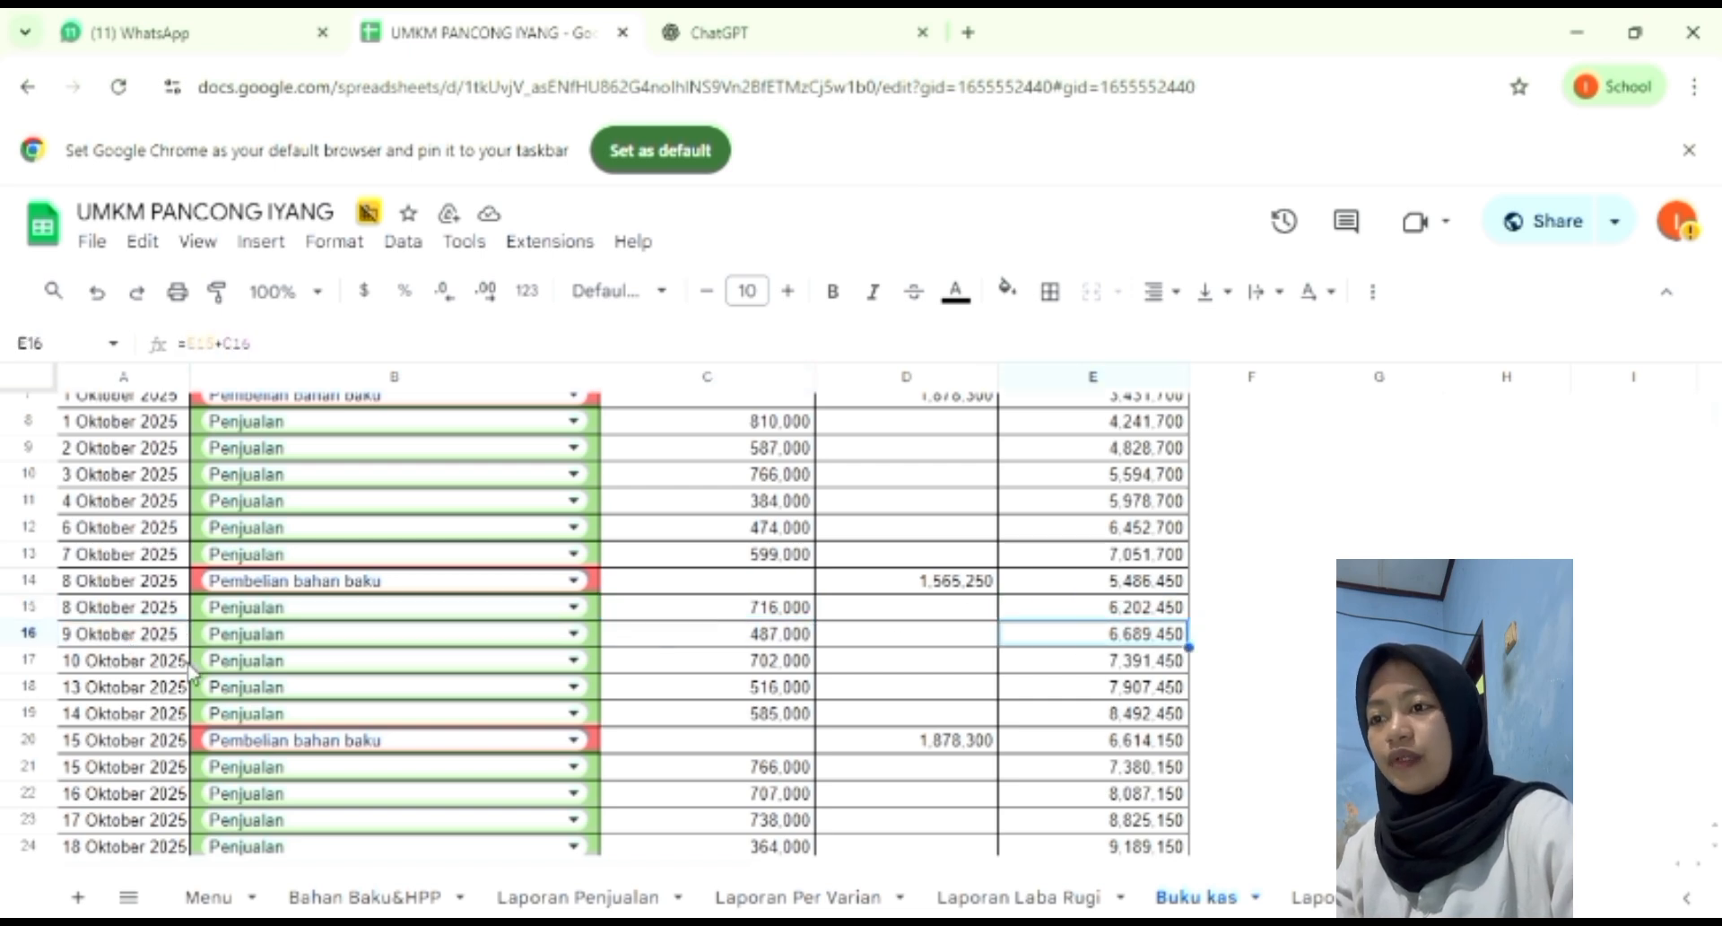
Examine the receipts and balances of the 10, 13 and 14 Oktober Penjualan entries in the cash book.
click(132, 671)
click(733, 678)
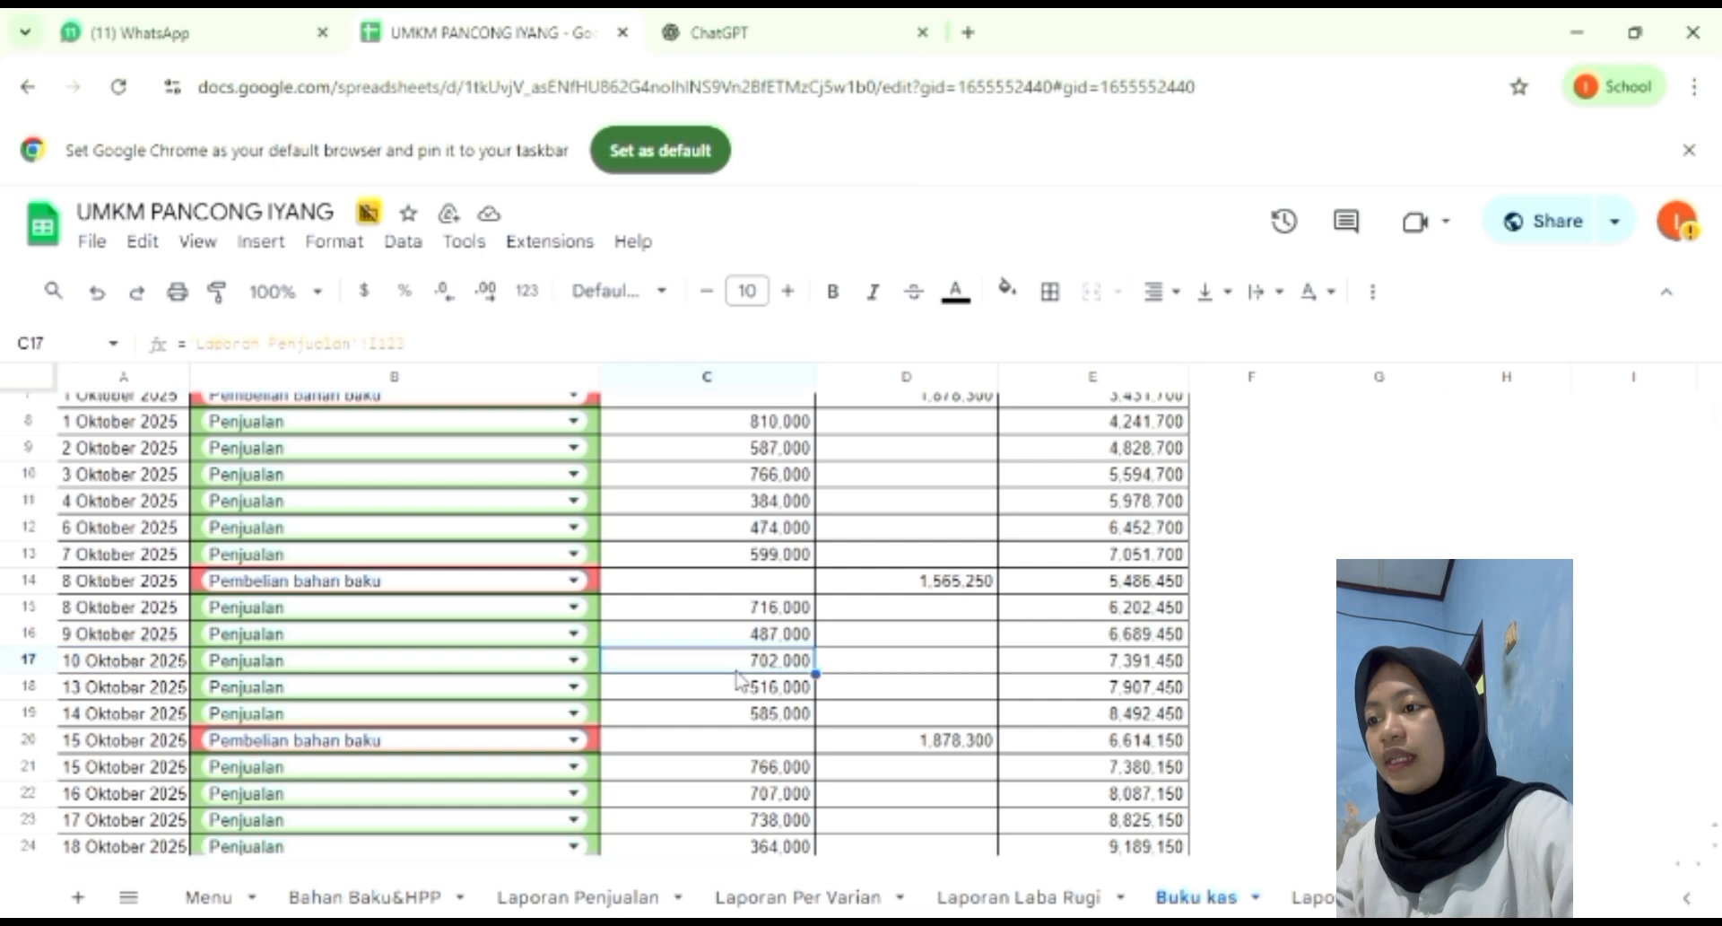
click(1099, 673)
click(111, 696)
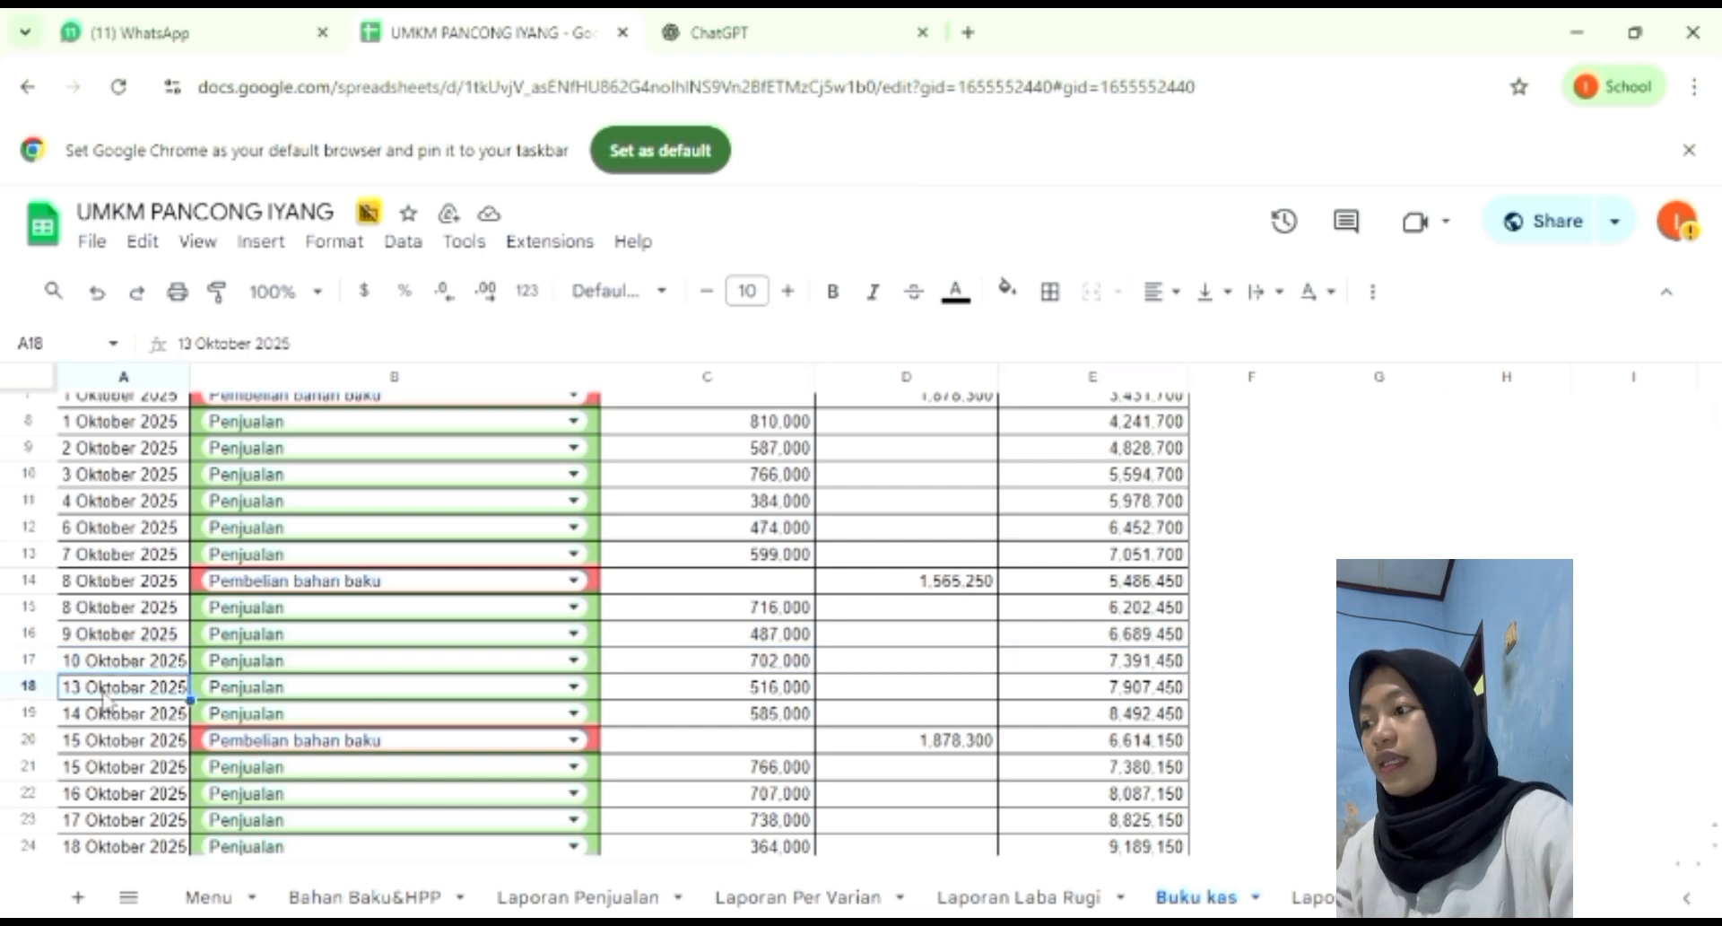
click(693, 696)
click(1061, 696)
click(112, 718)
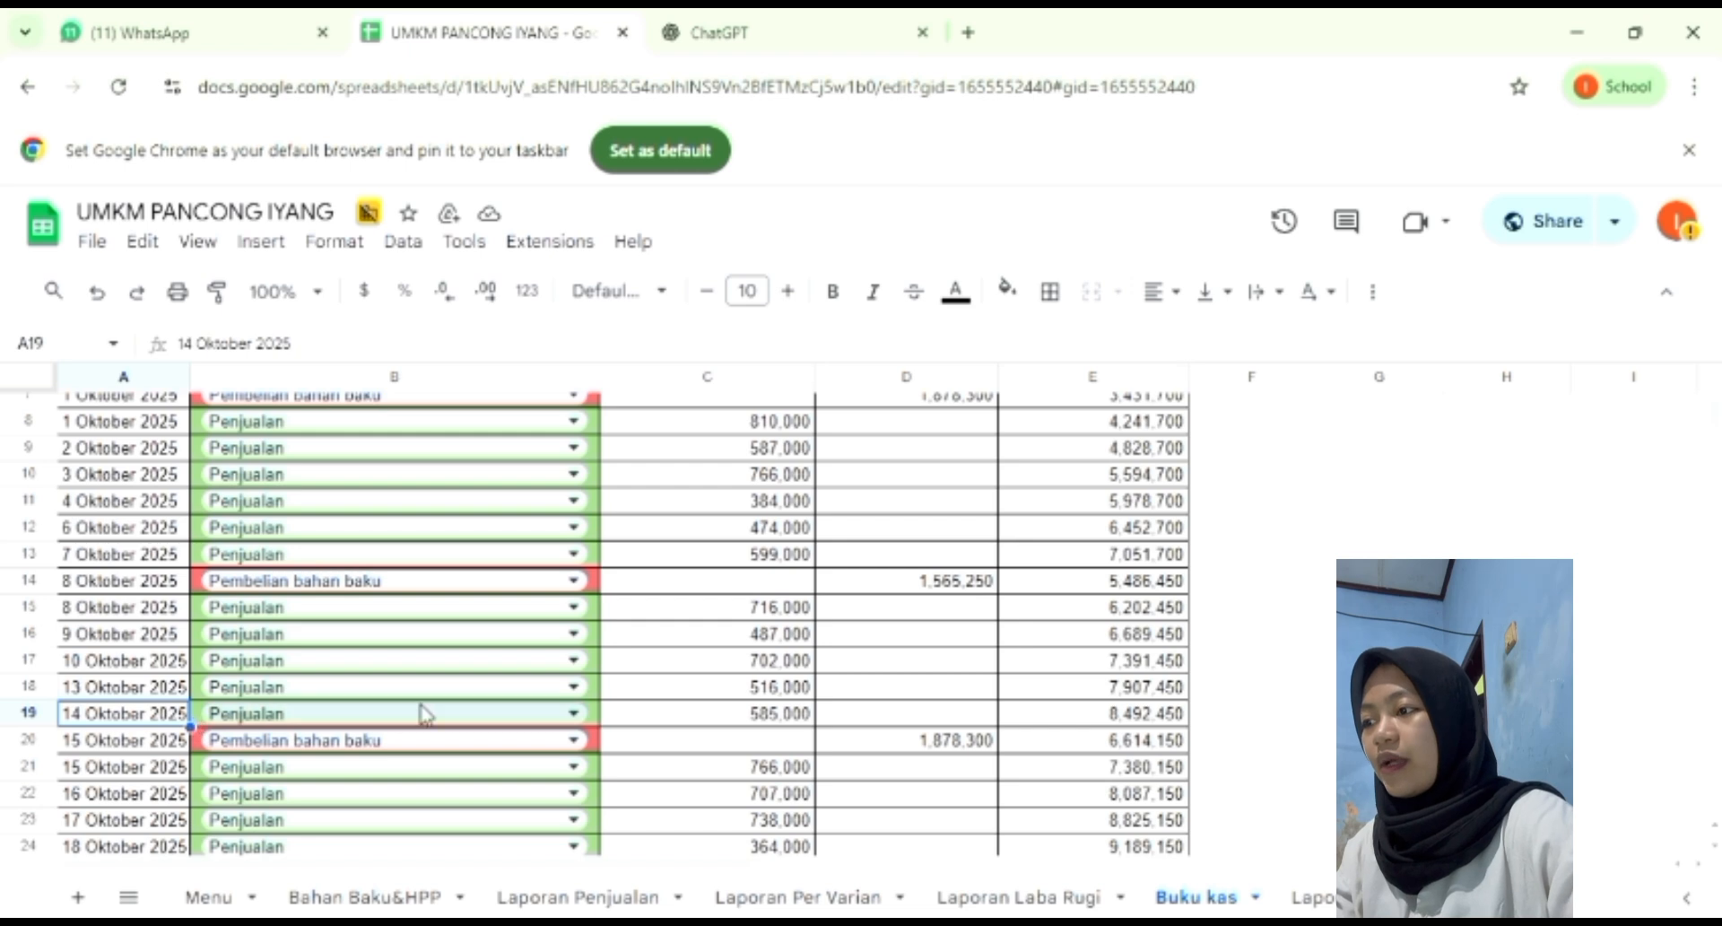
click(677, 716)
click(1048, 714)
Examine the 15 Oktober Pembelian bahan baku entry with its expenditure and the balance after it.
scroll(707, 718, down, 2)
click(135, 592)
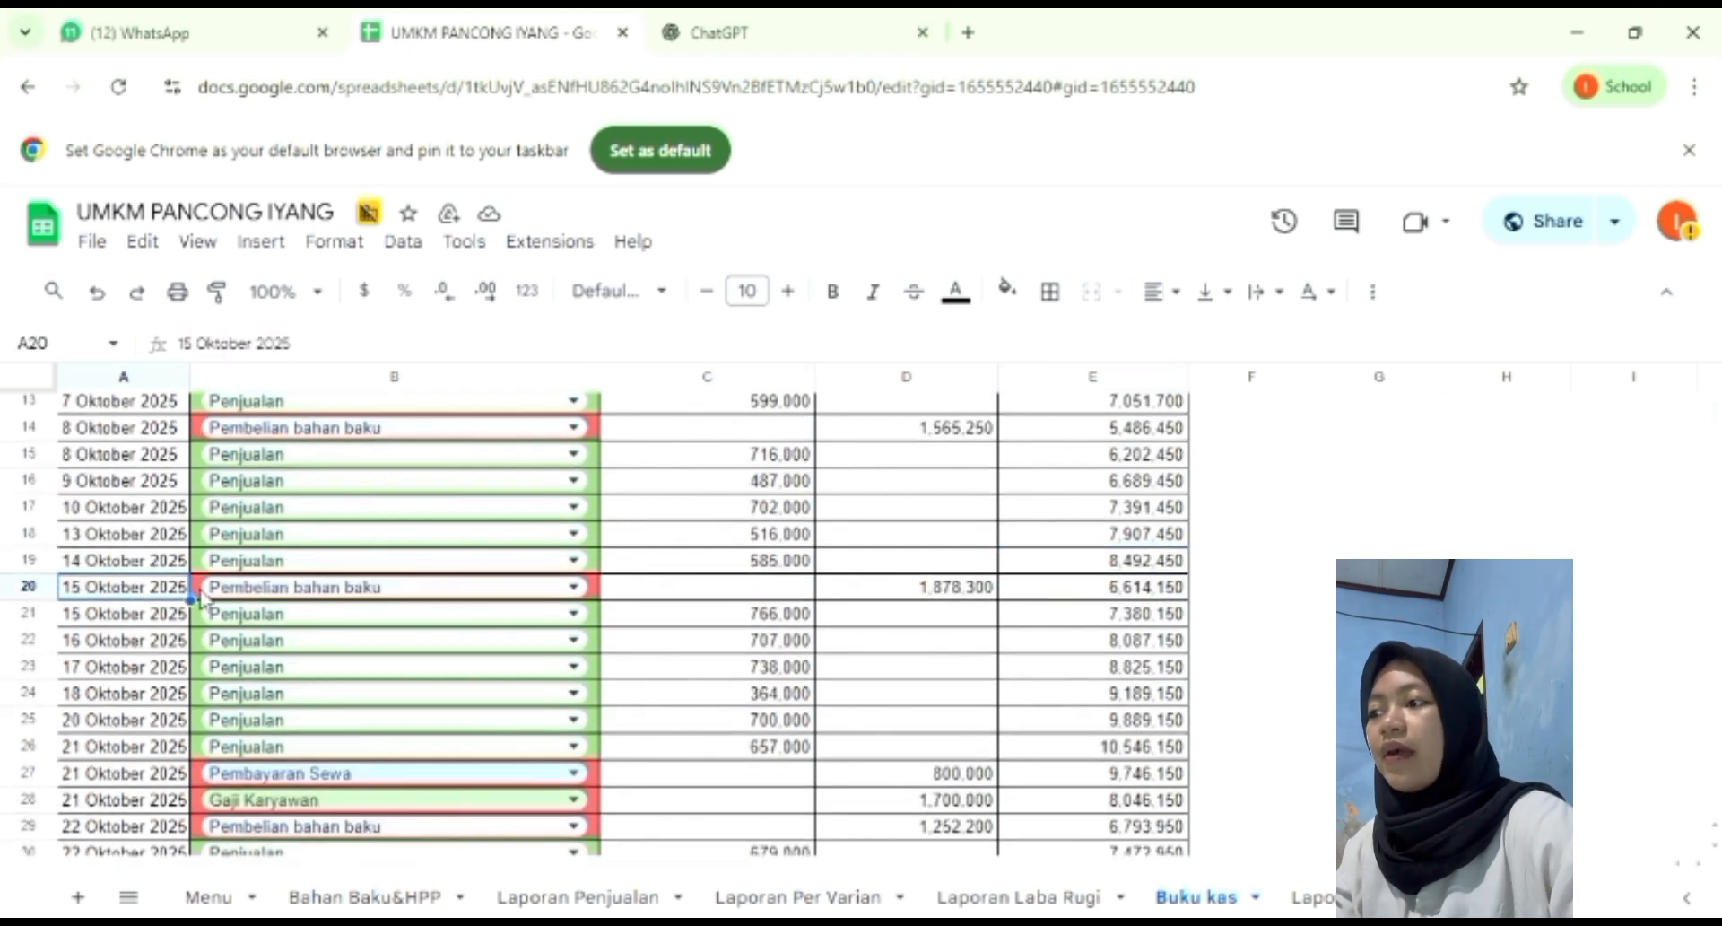
click(886, 596)
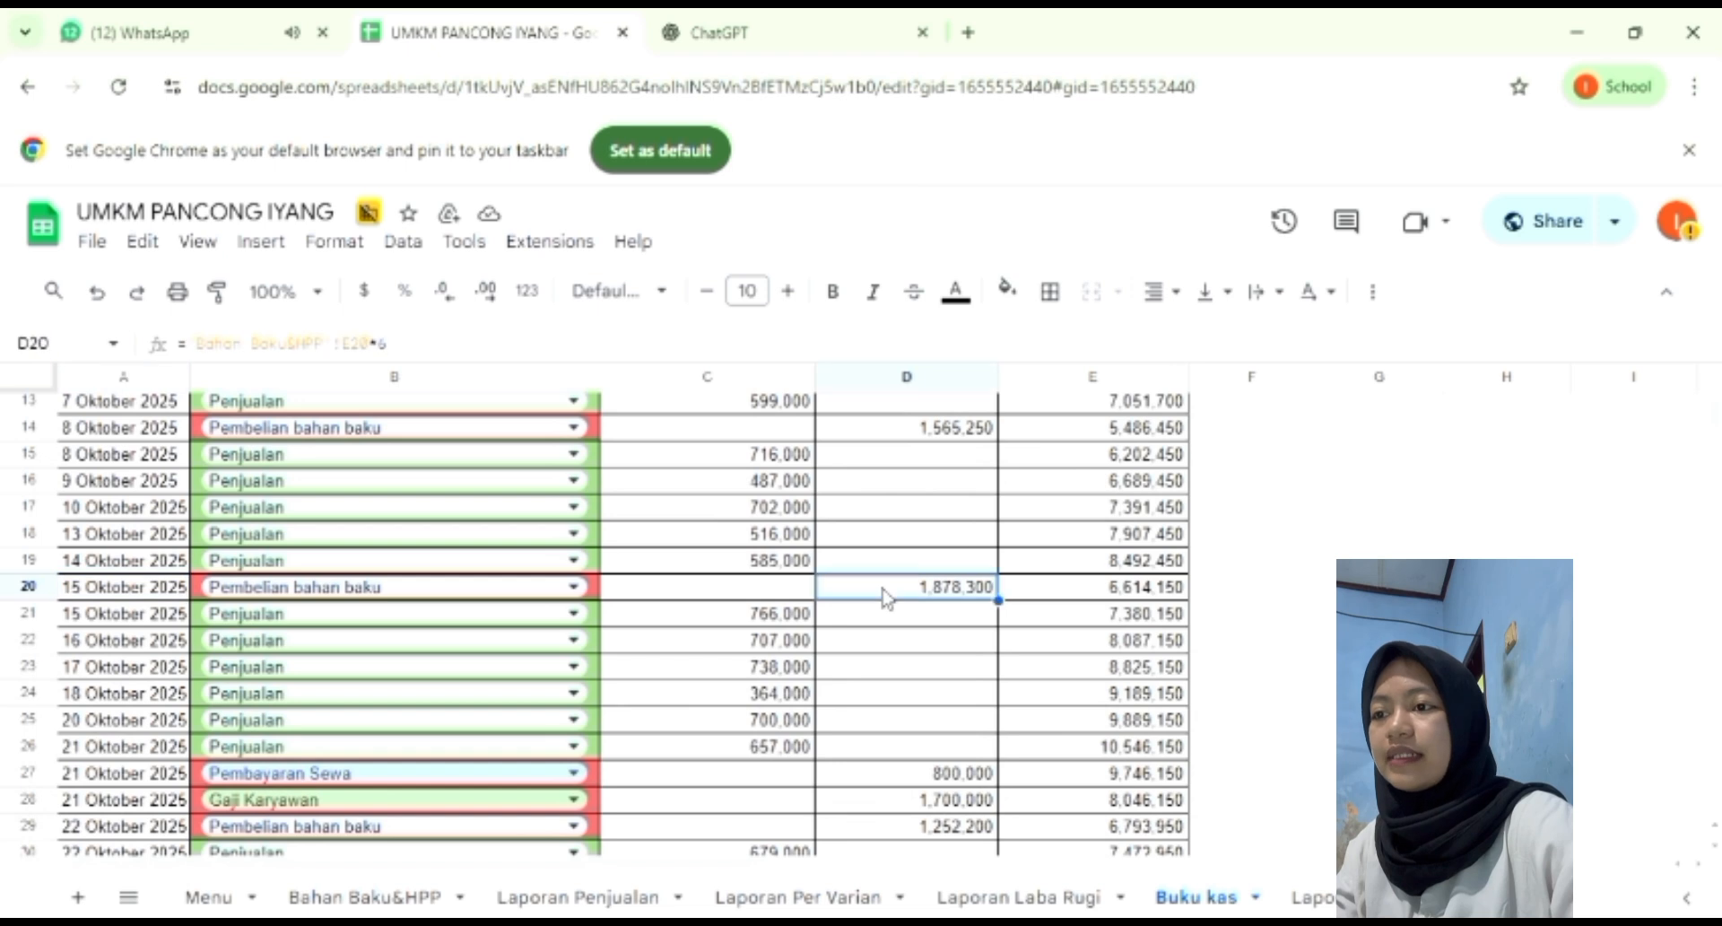
click(1103, 595)
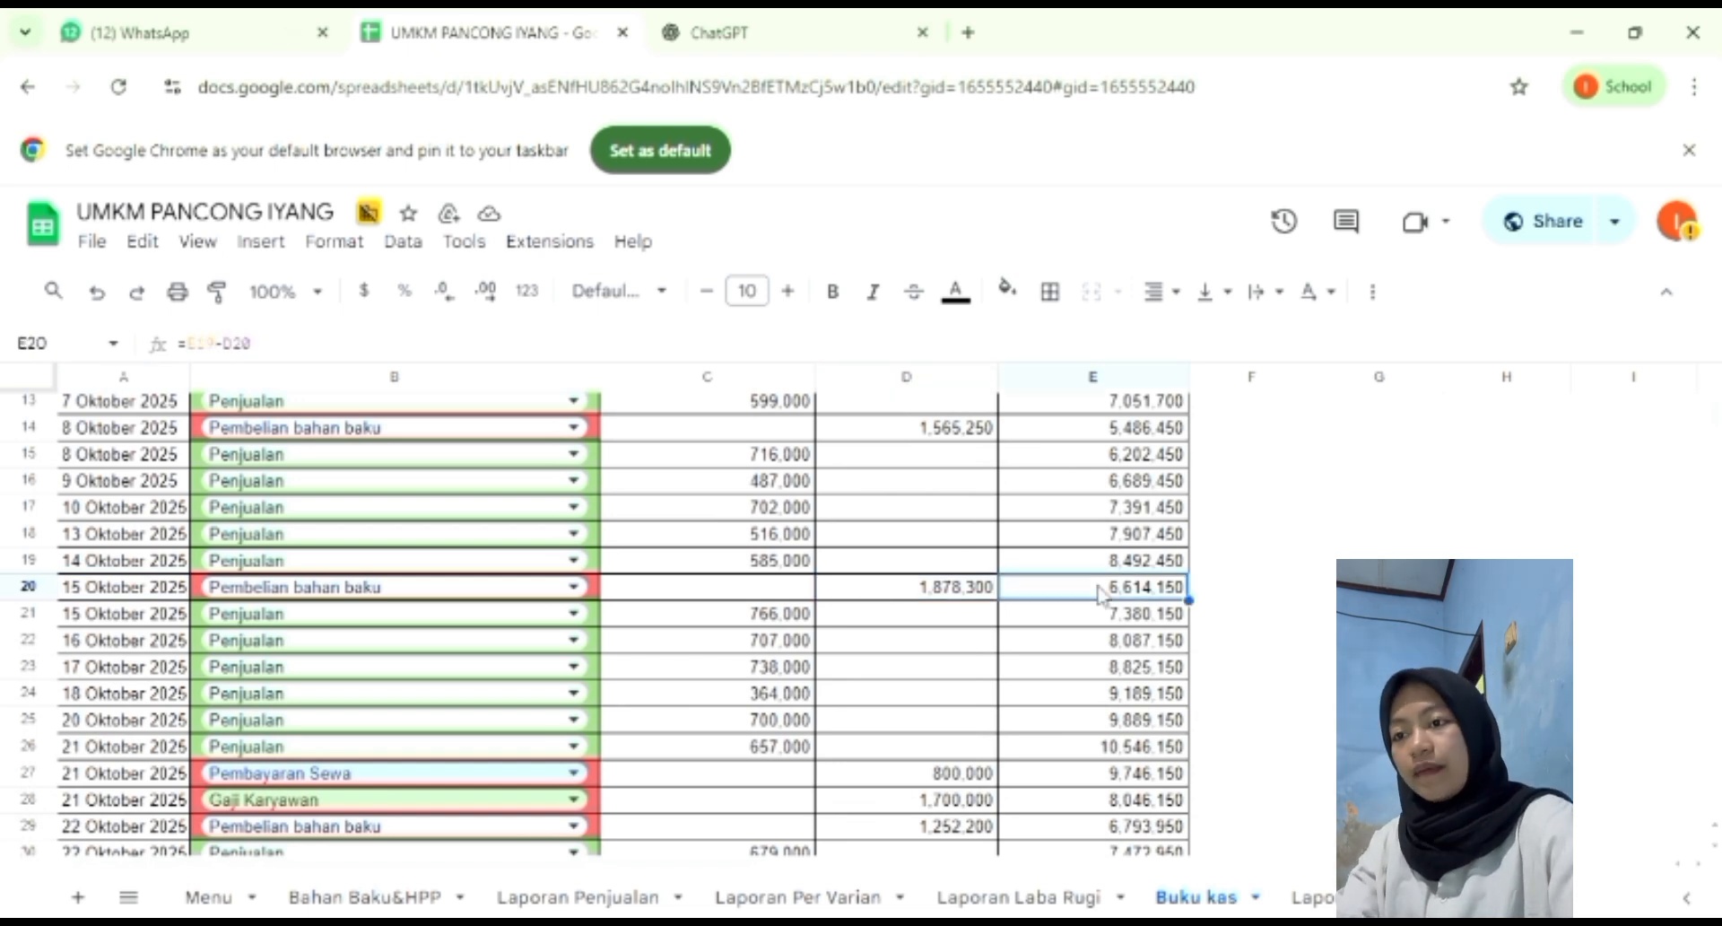
Examine the receipts of the 15, 16 and 17 Oktober Penjualan entries in the cash book.
click(154, 620)
click(717, 615)
click(124, 640)
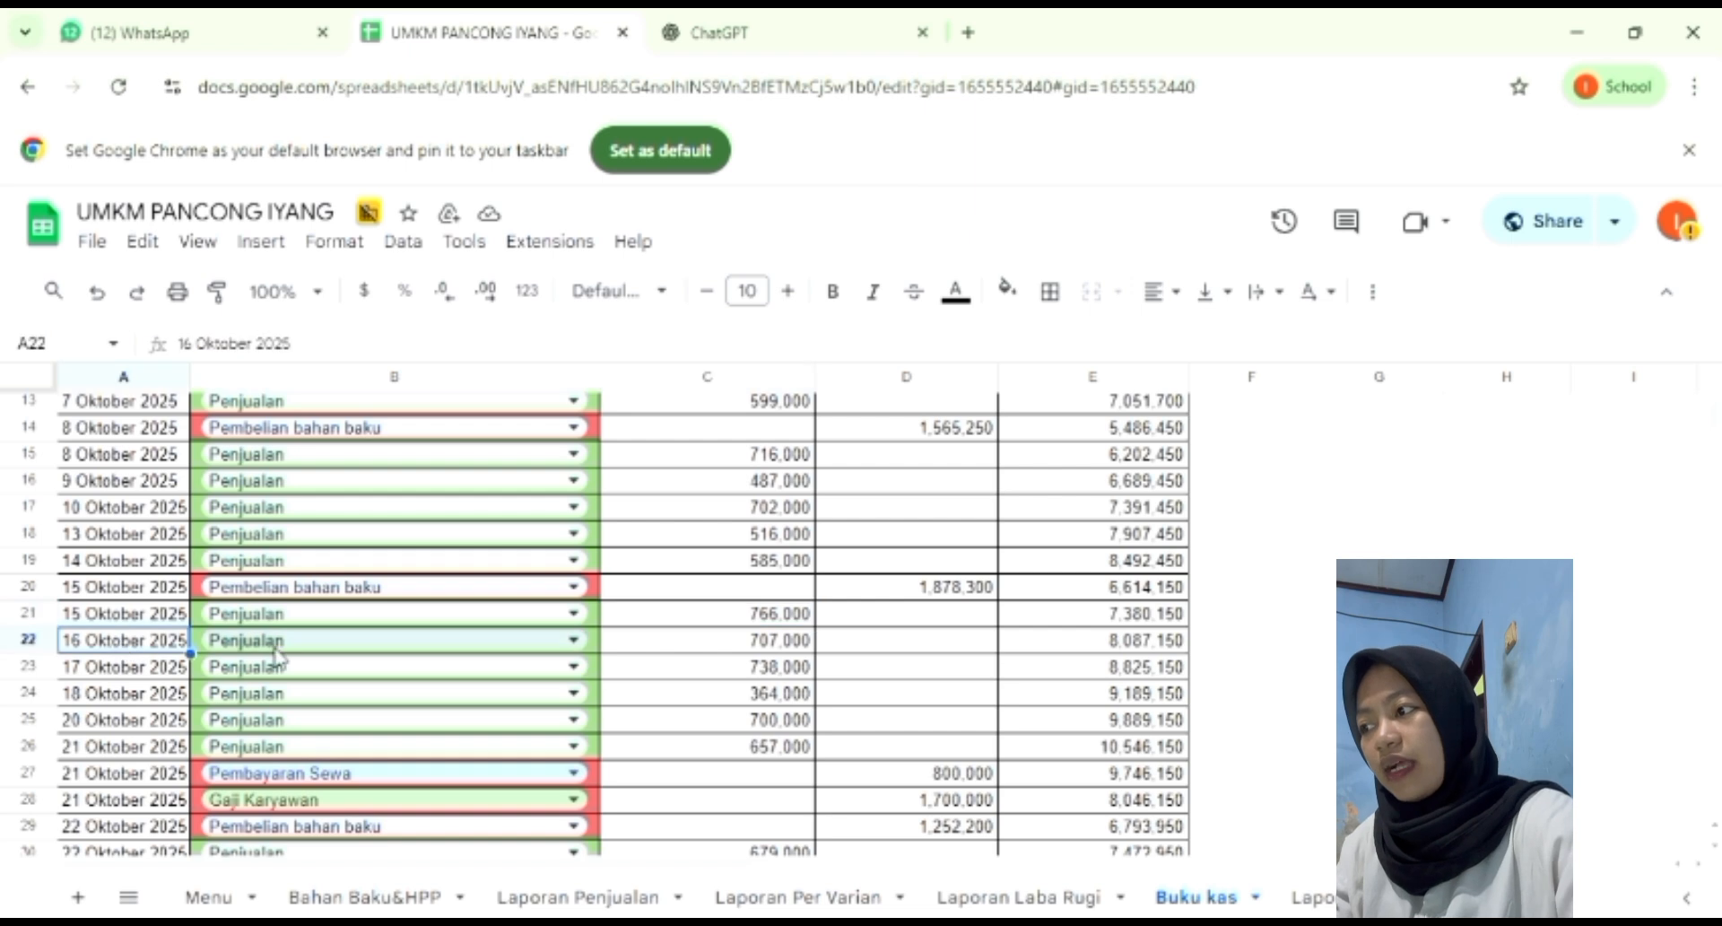
click(723, 647)
click(149, 680)
click(700, 680)
Examine the receipts of the 18, 20 and 21 Oktober Penjualan entries in the cash book.
click(97, 700)
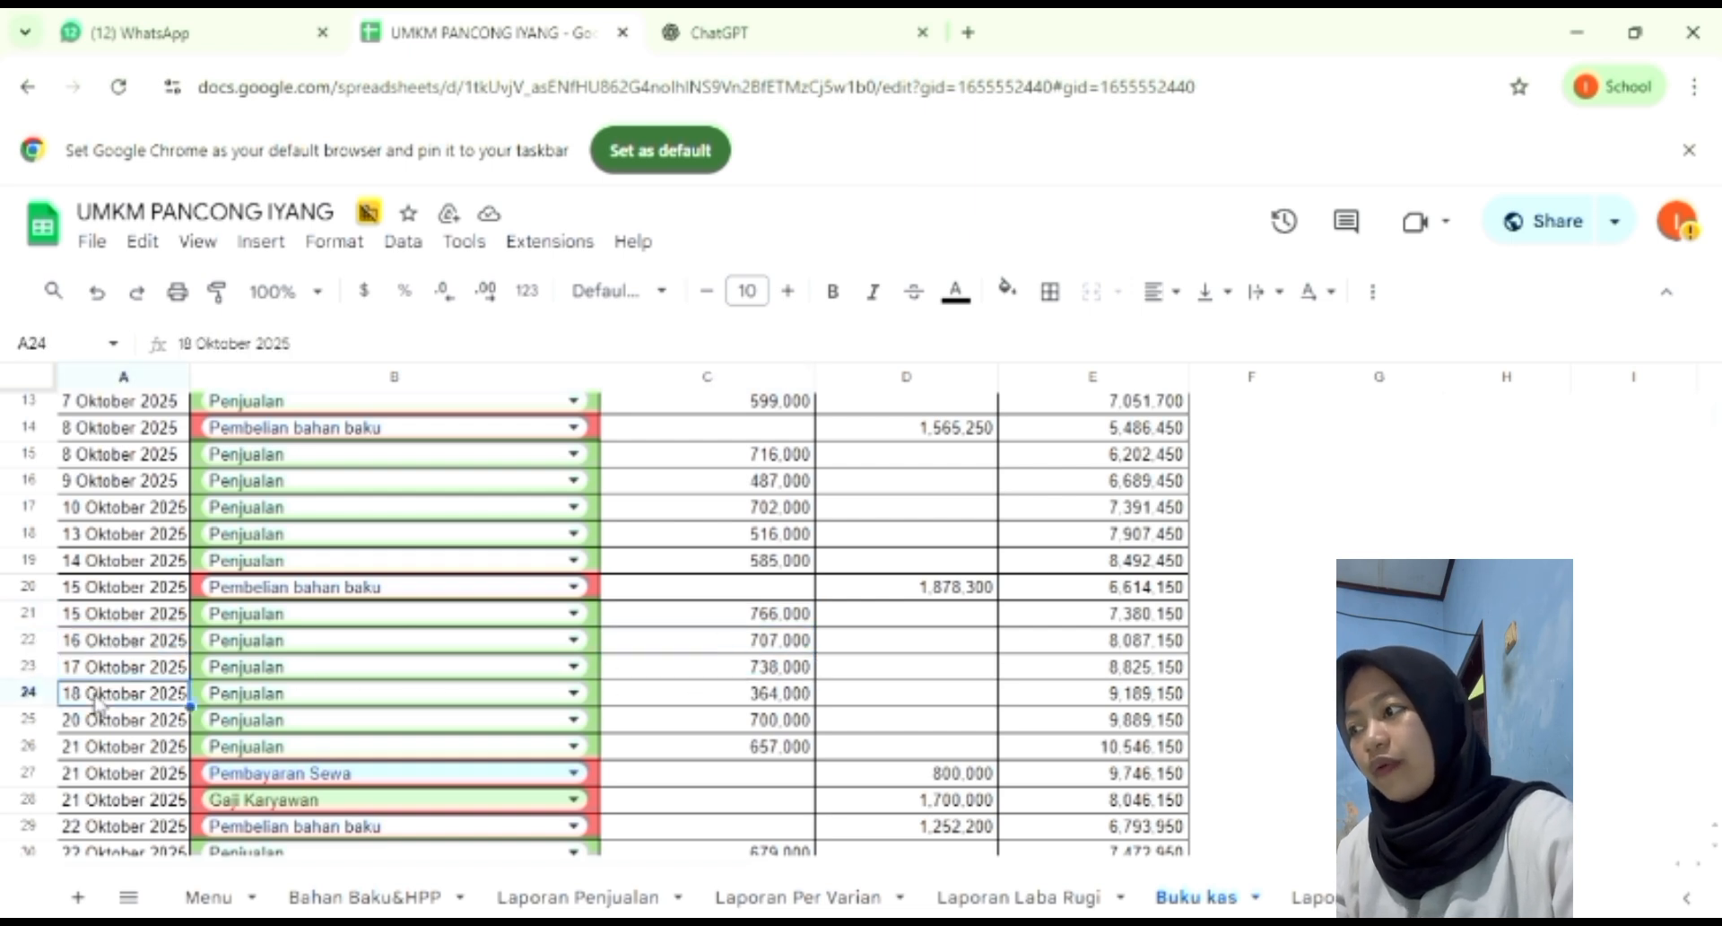
click(707, 700)
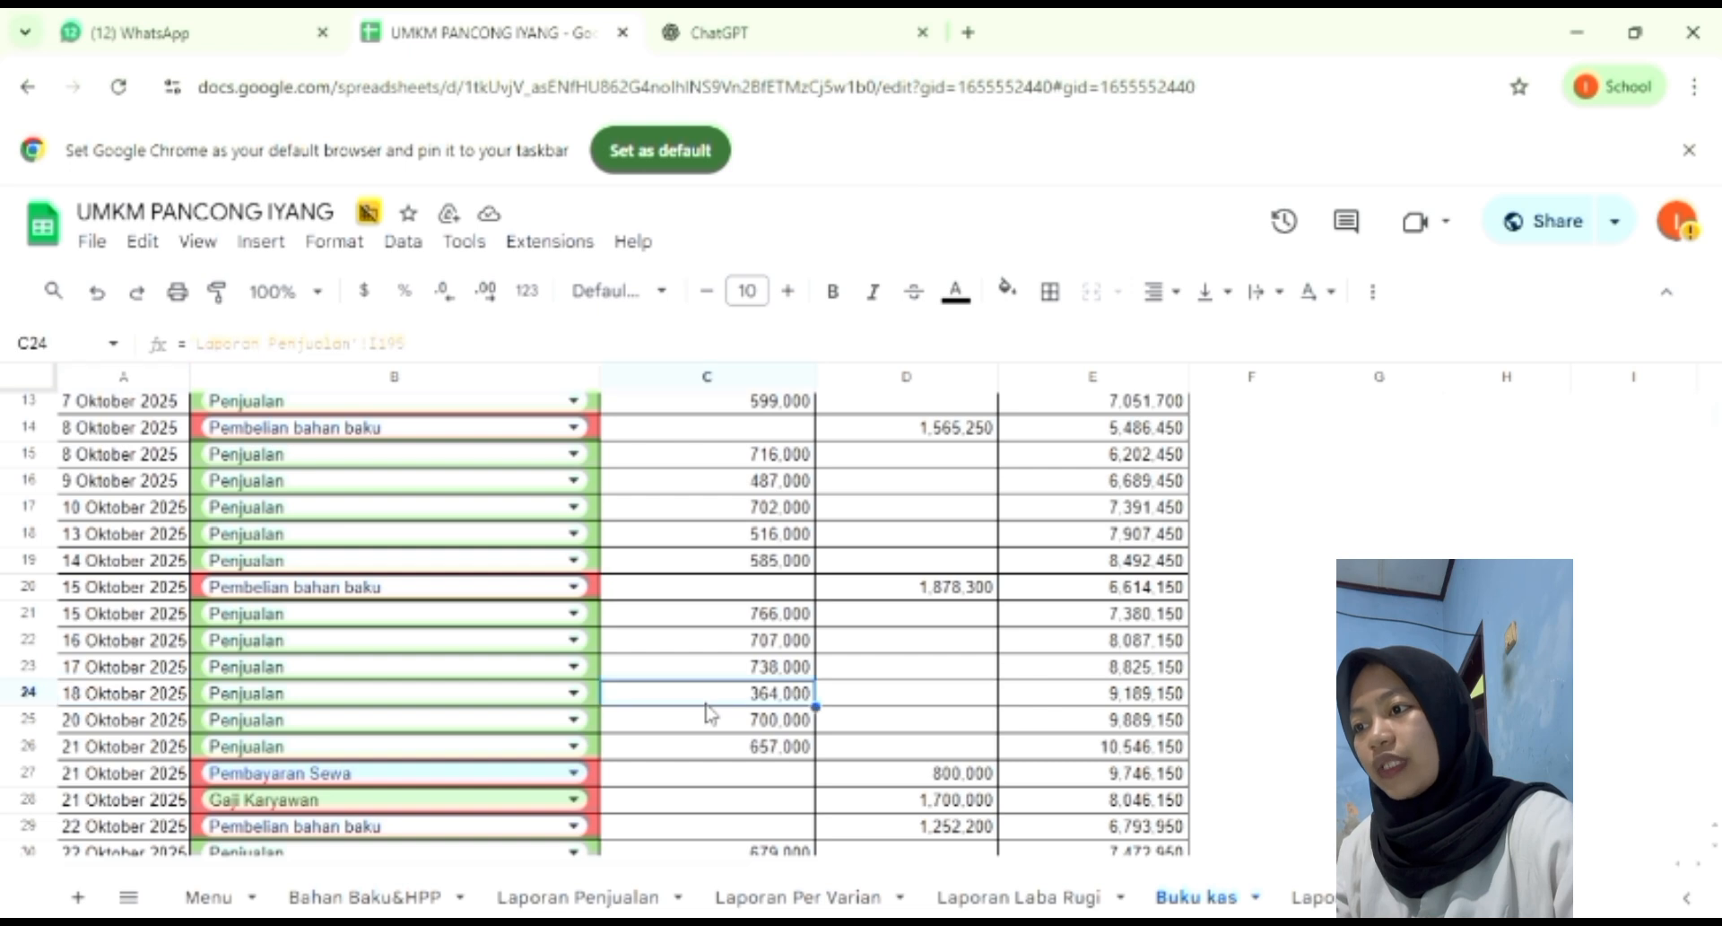
click(133, 725)
click(722, 727)
click(106, 756)
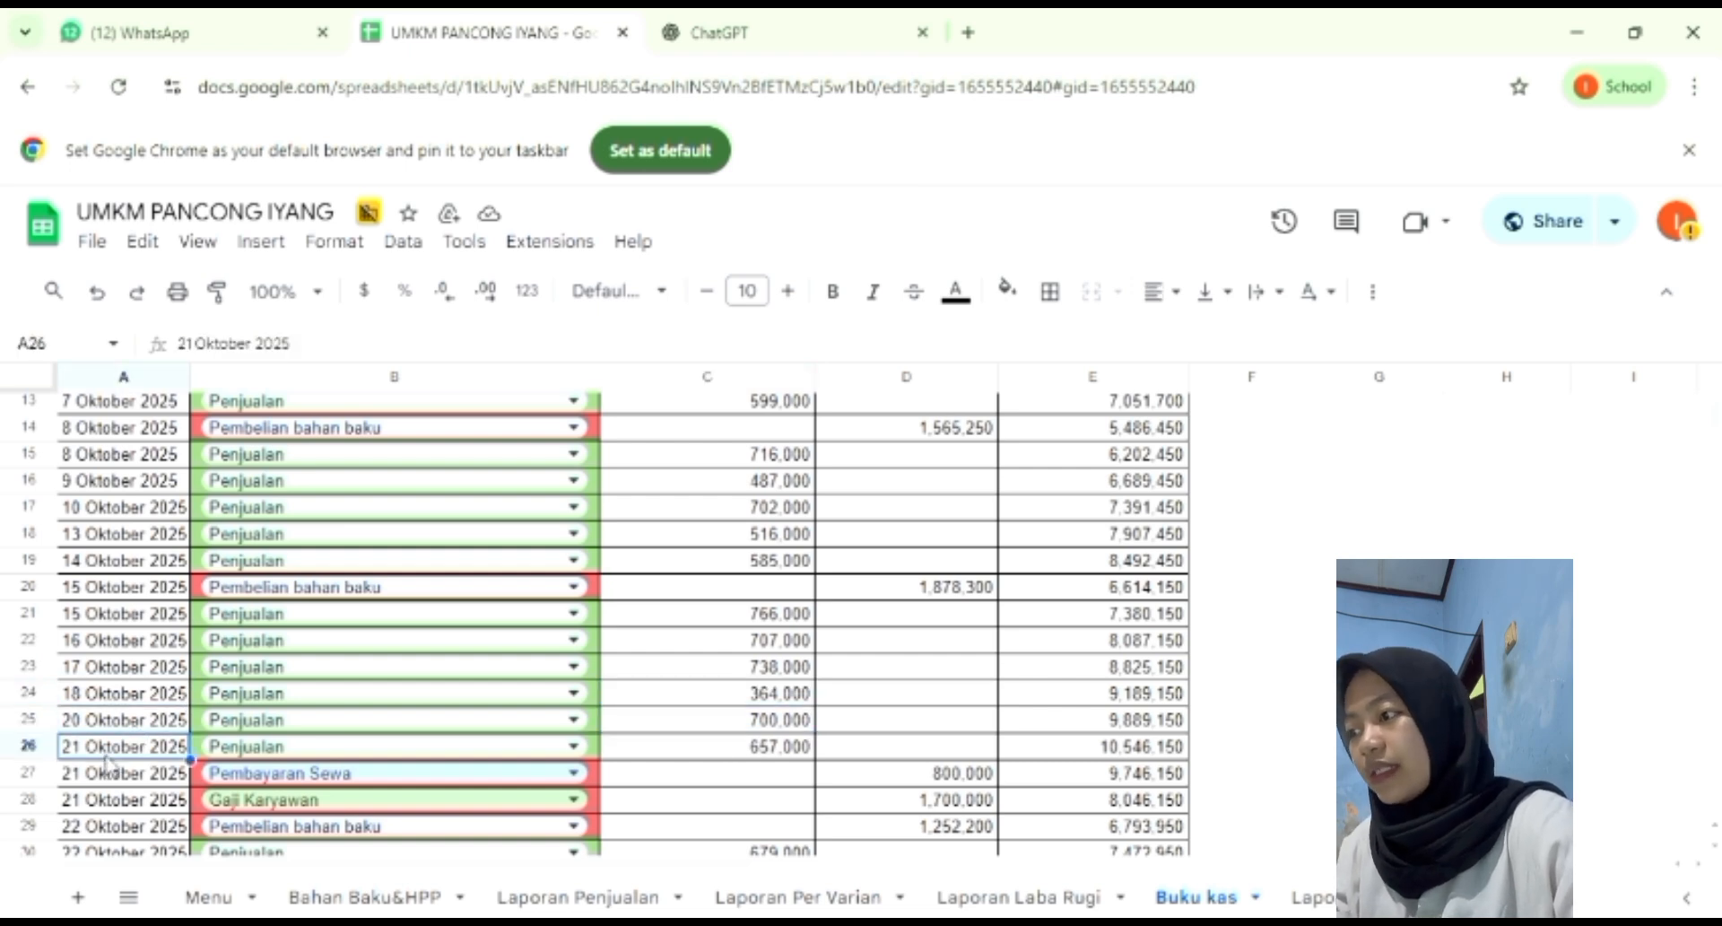
click(707, 756)
Examine the 21 Oktober Pembayaran Sewa expenditure with its balance and the Gaji Karyawan expenditure of the same date.
scroll(707, 757, down, 1)
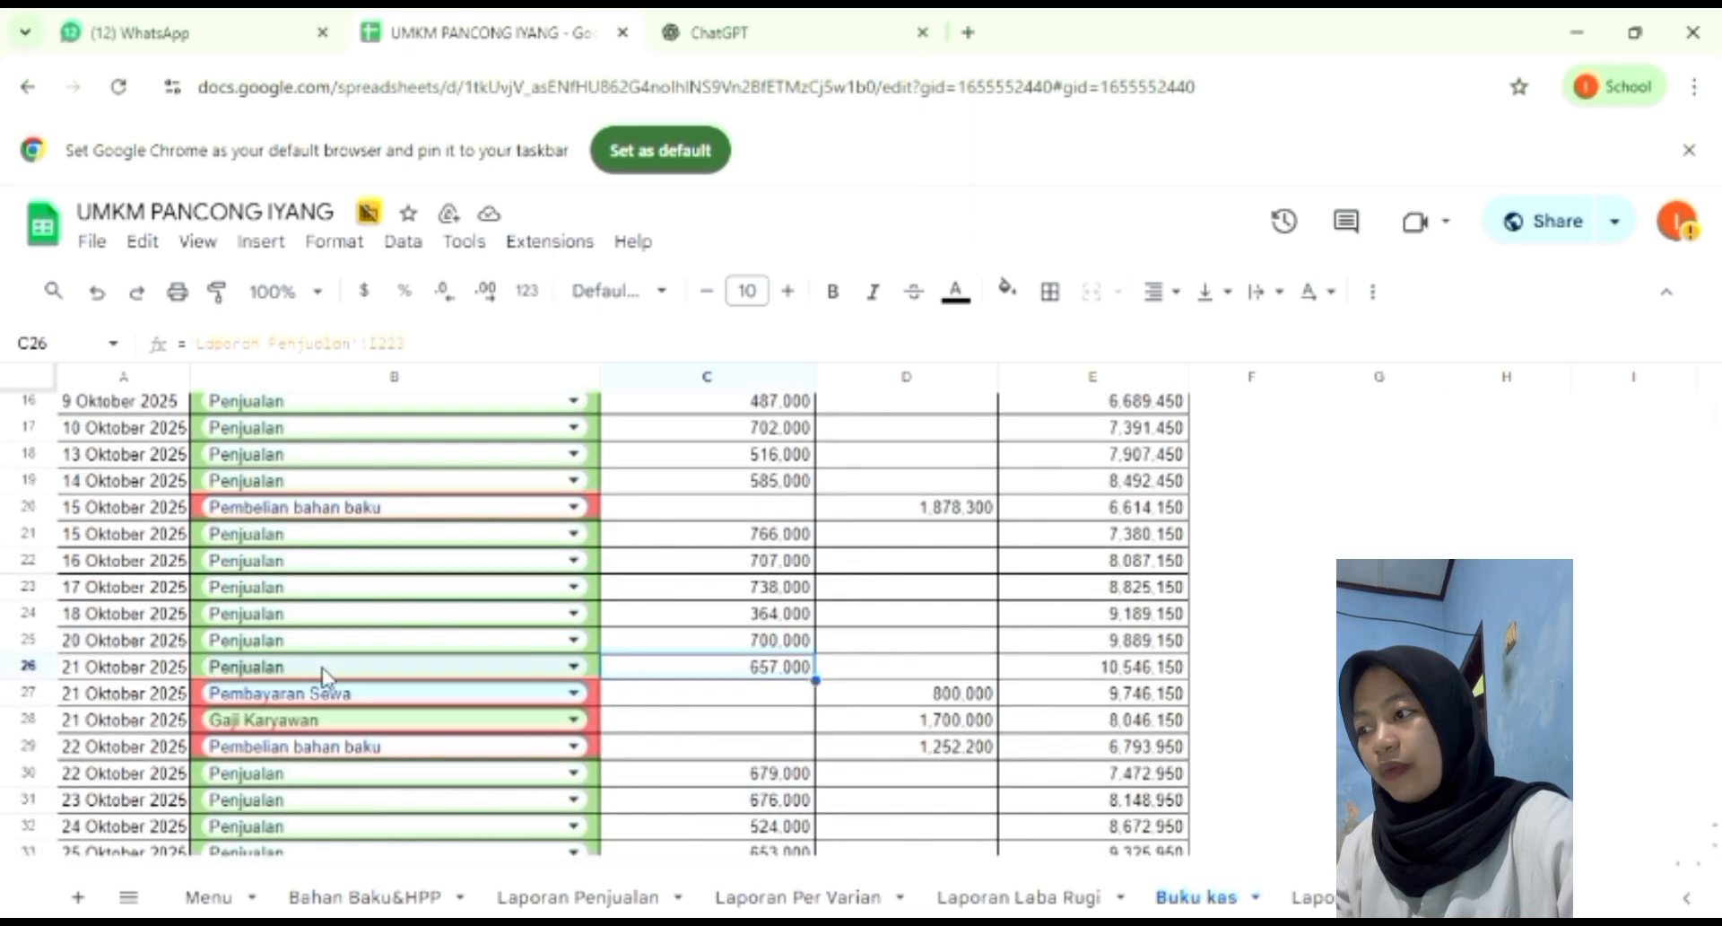
click(132, 706)
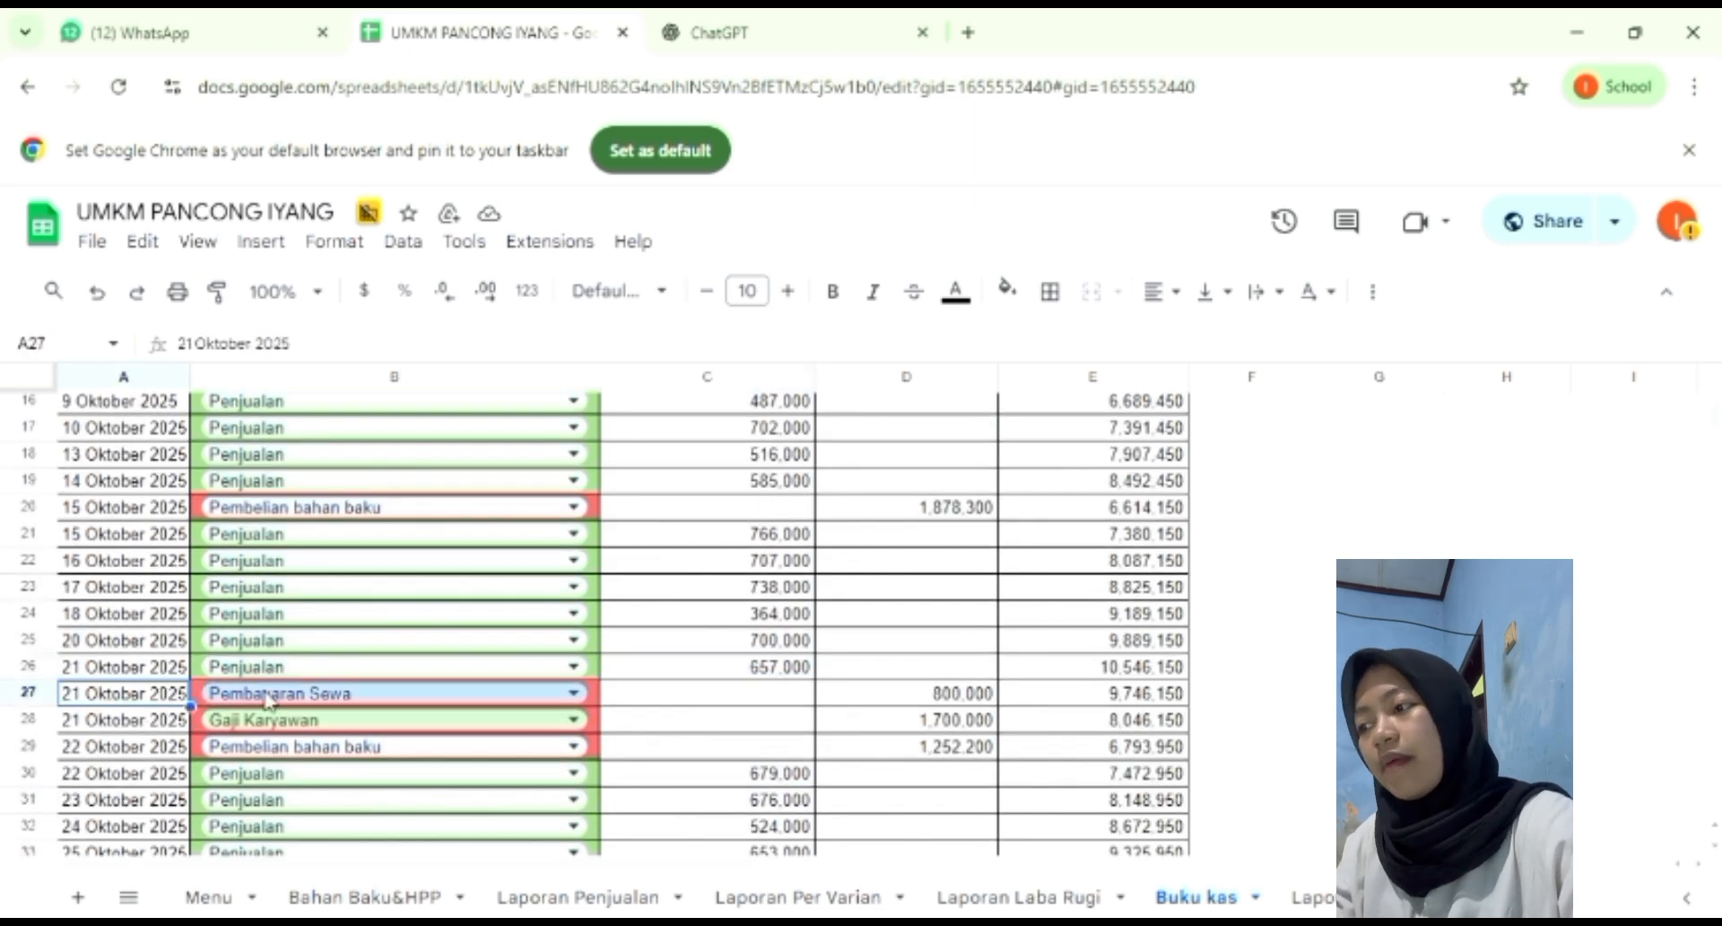
click(869, 701)
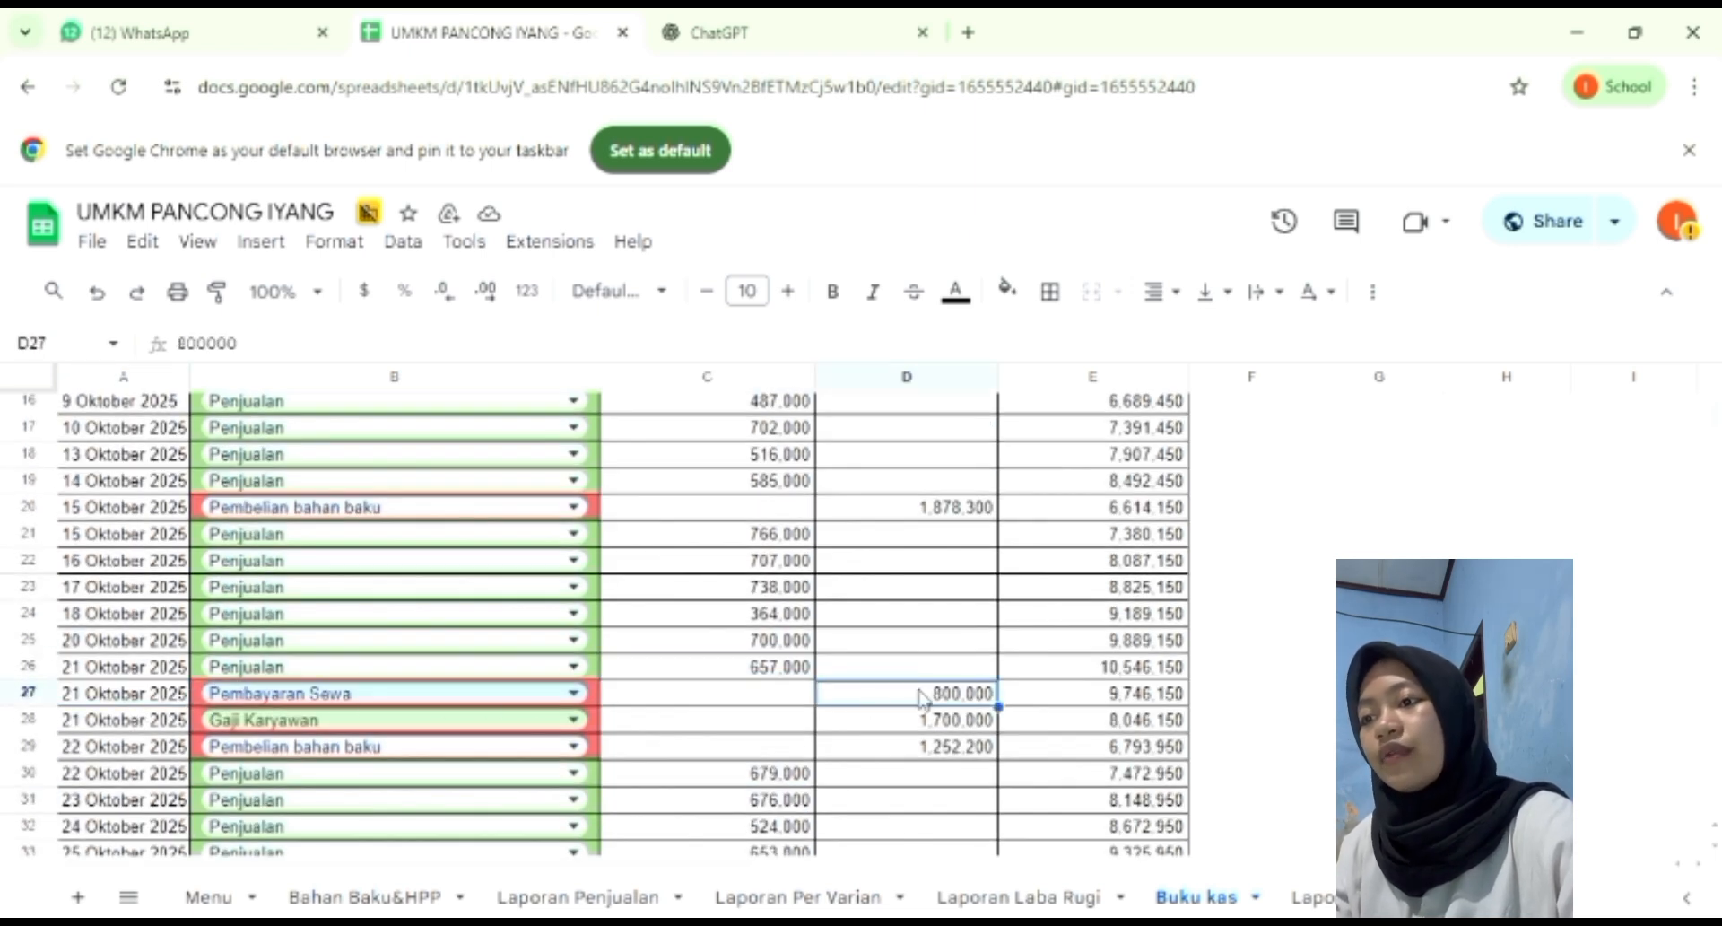
click(1067, 707)
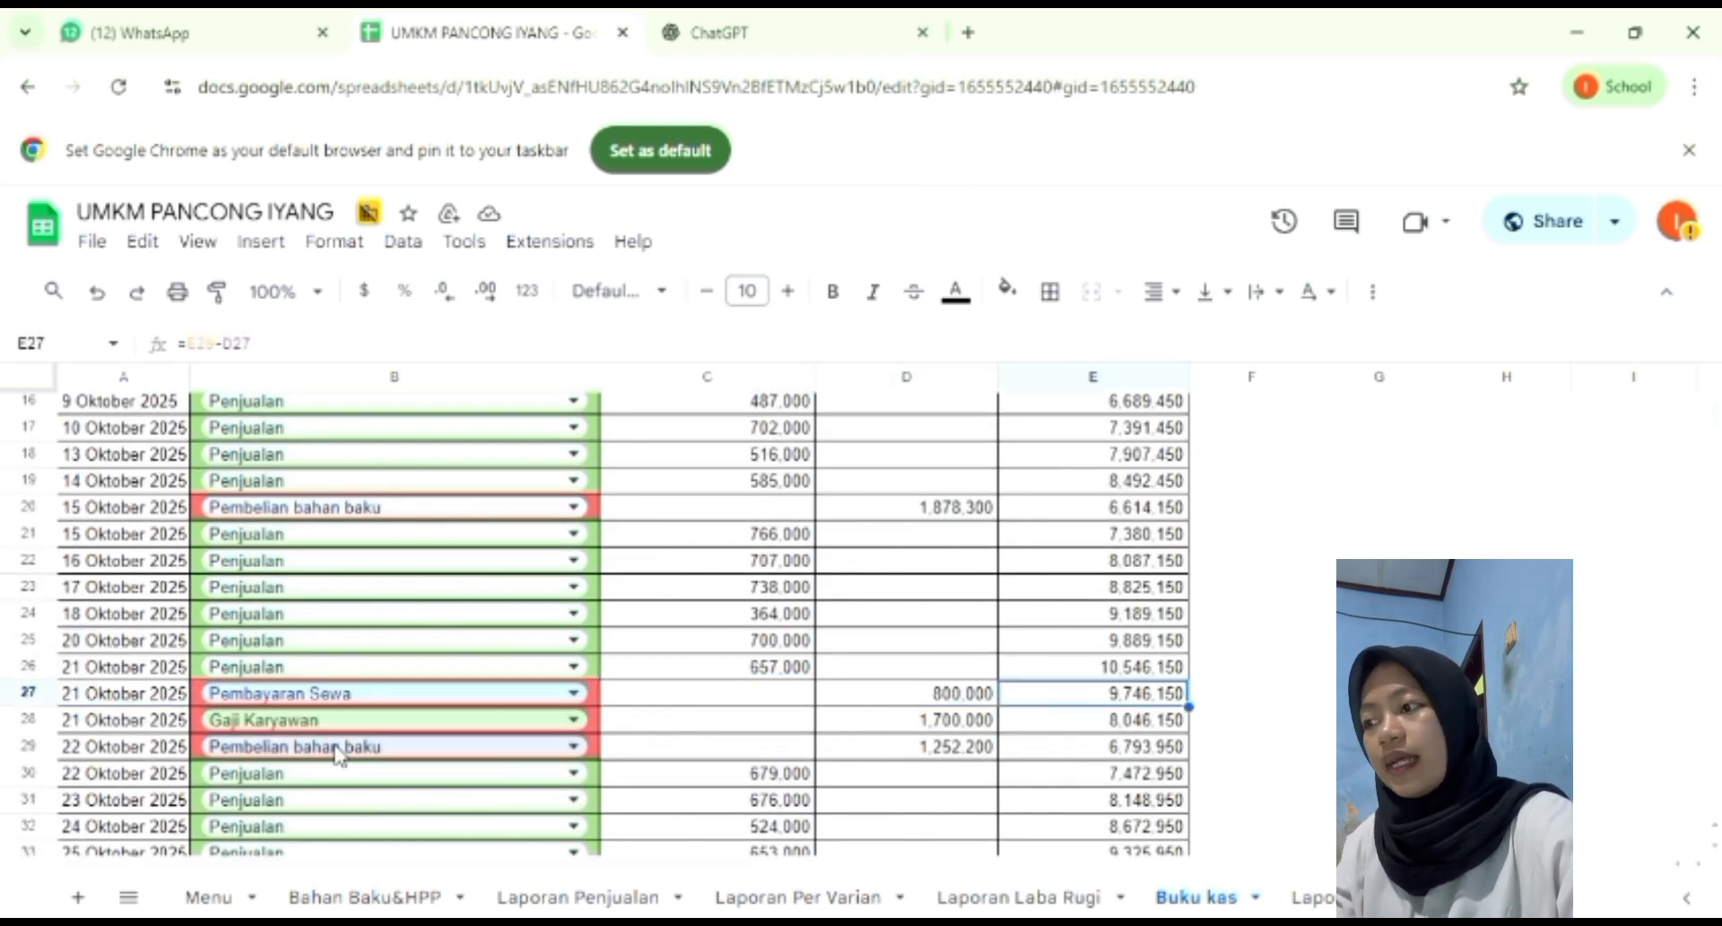
click(136, 724)
click(852, 730)
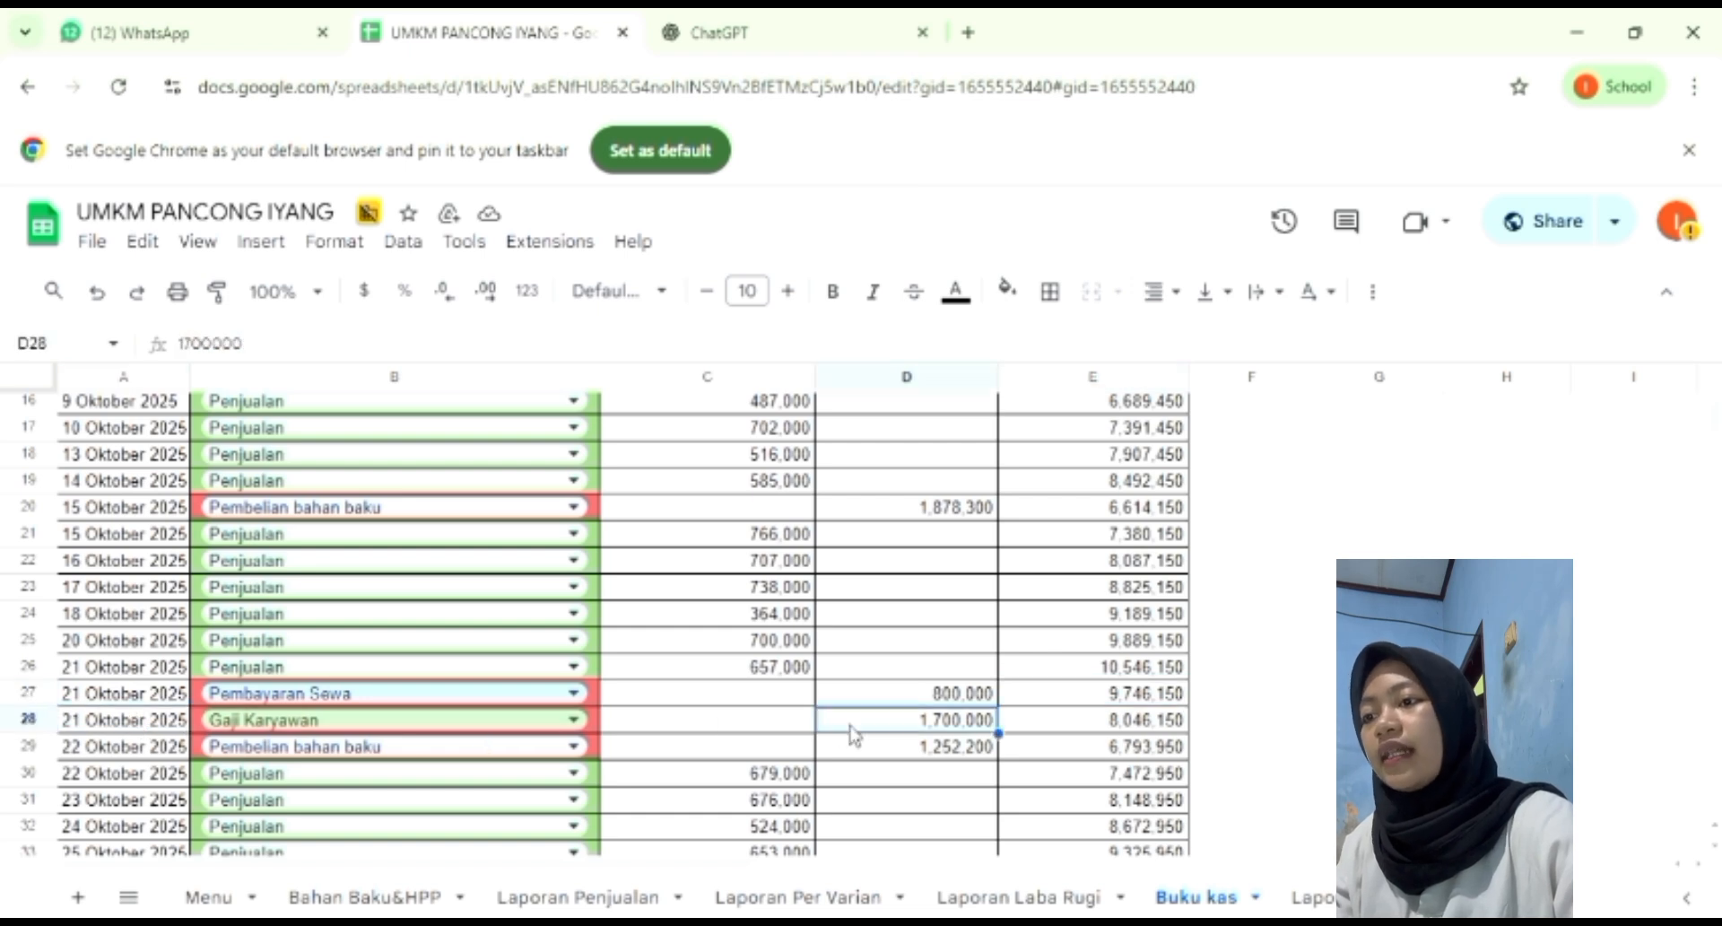
Examine the 22 Oktober Pembelian bahan baku entry with its expenditure and the balance after it.
click(101, 751)
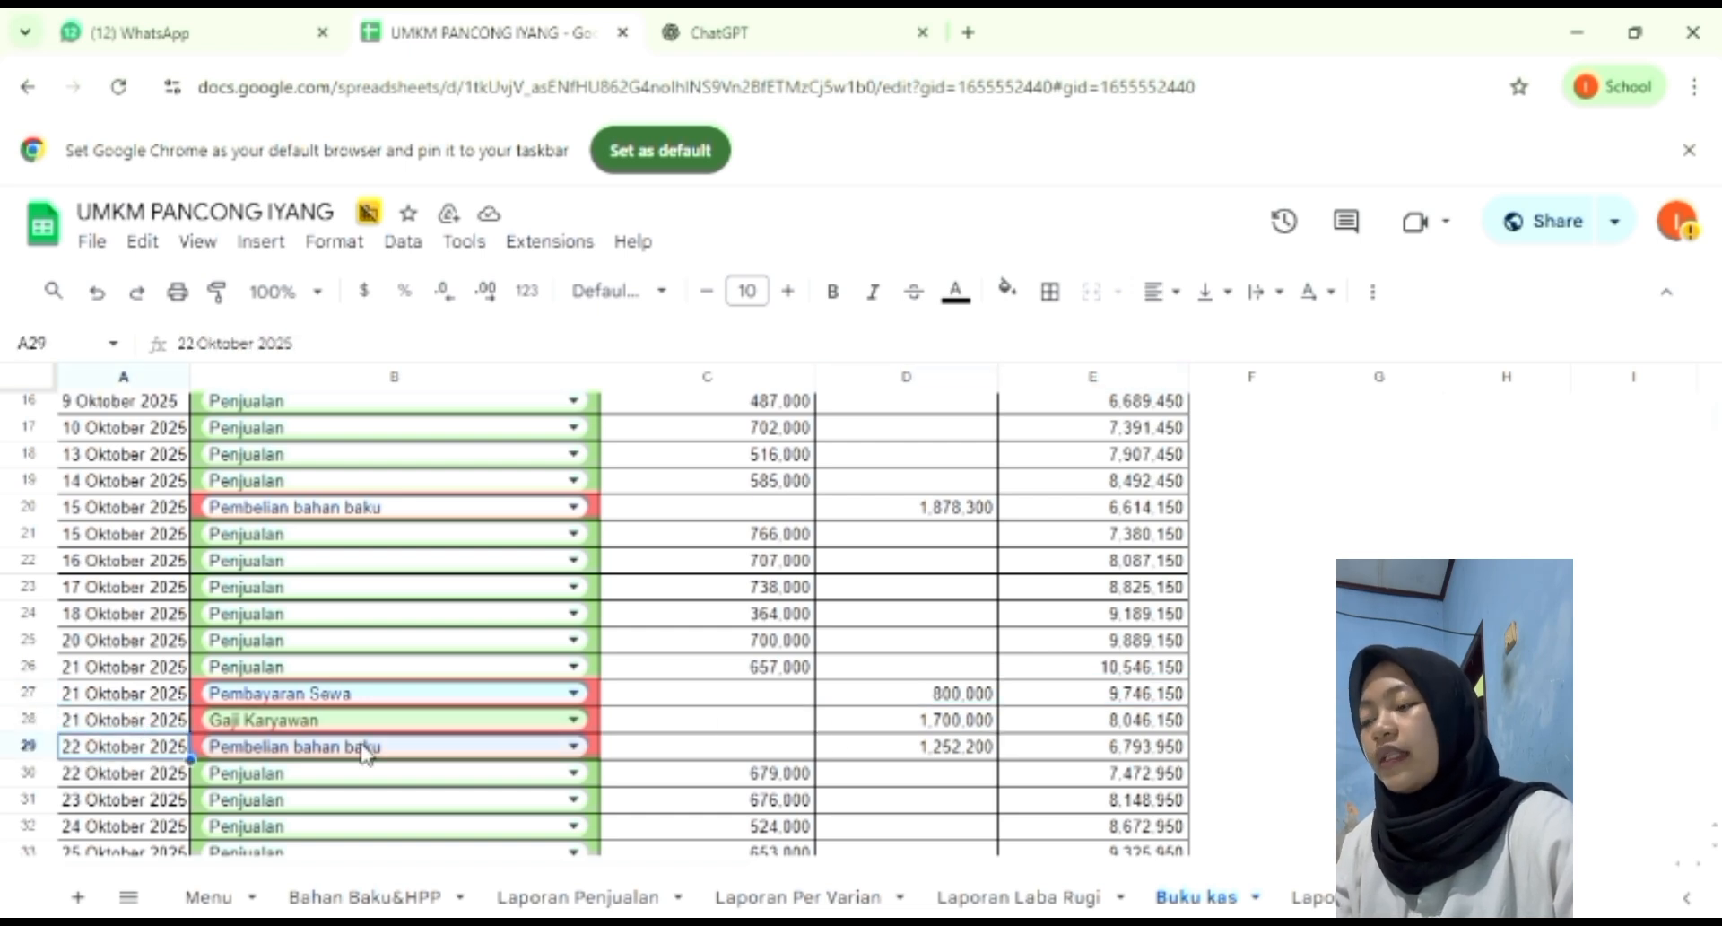
click(904, 751)
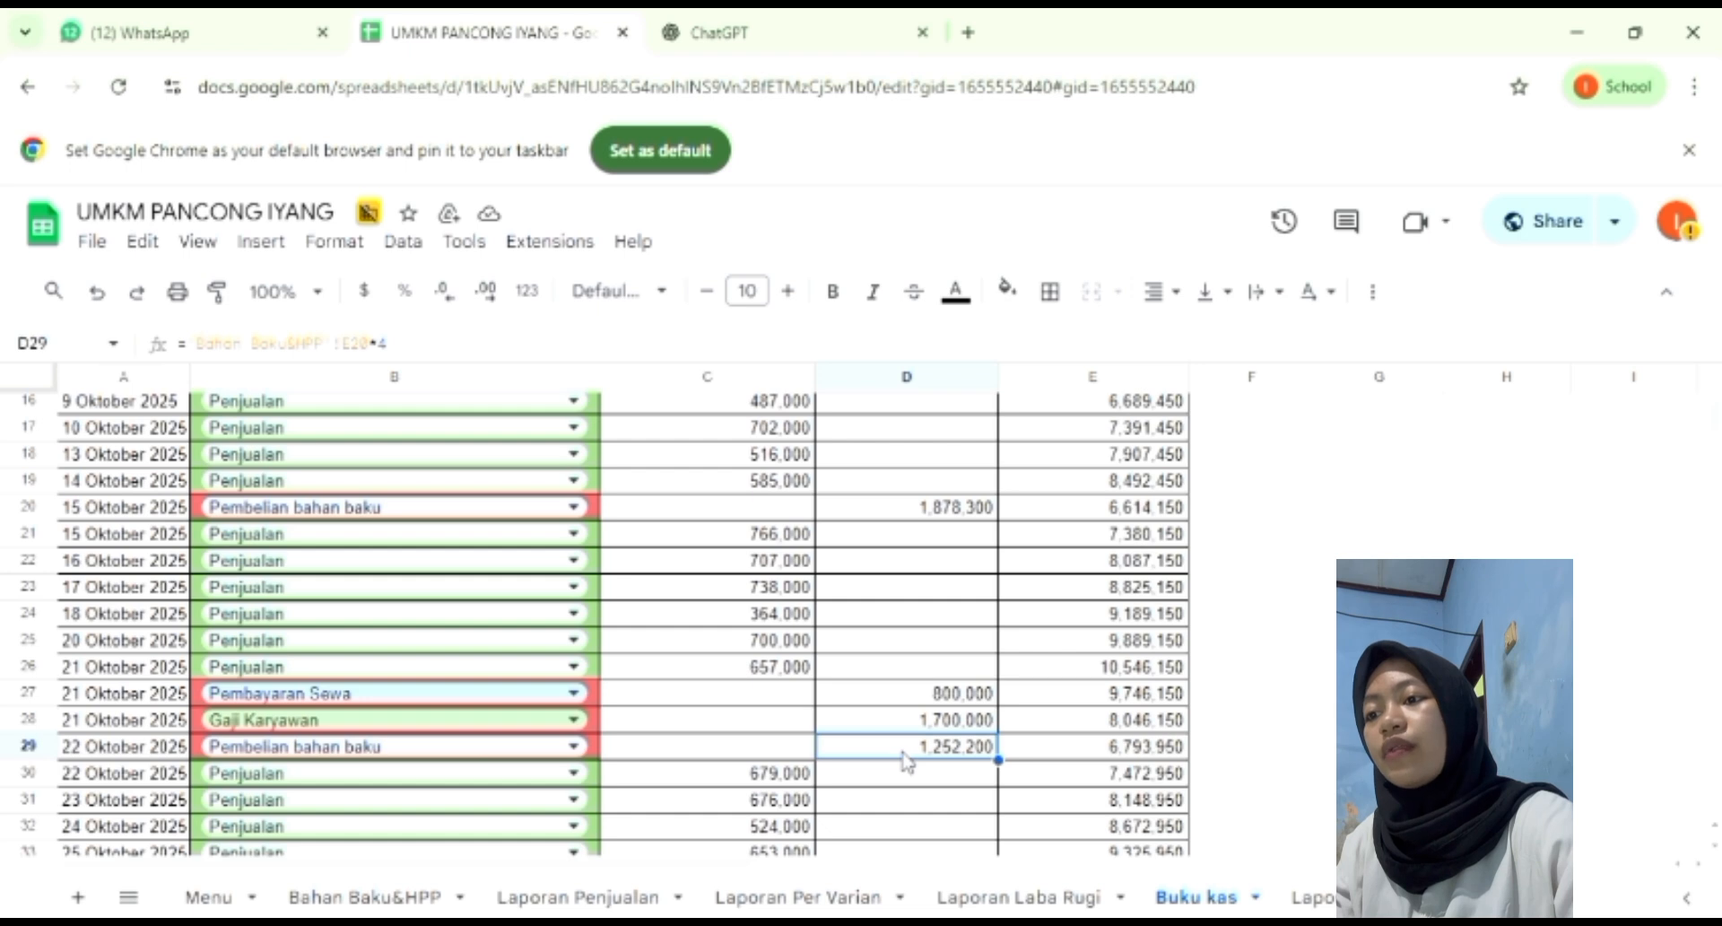
scroll(905, 761, down, 1)
click(1058, 648)
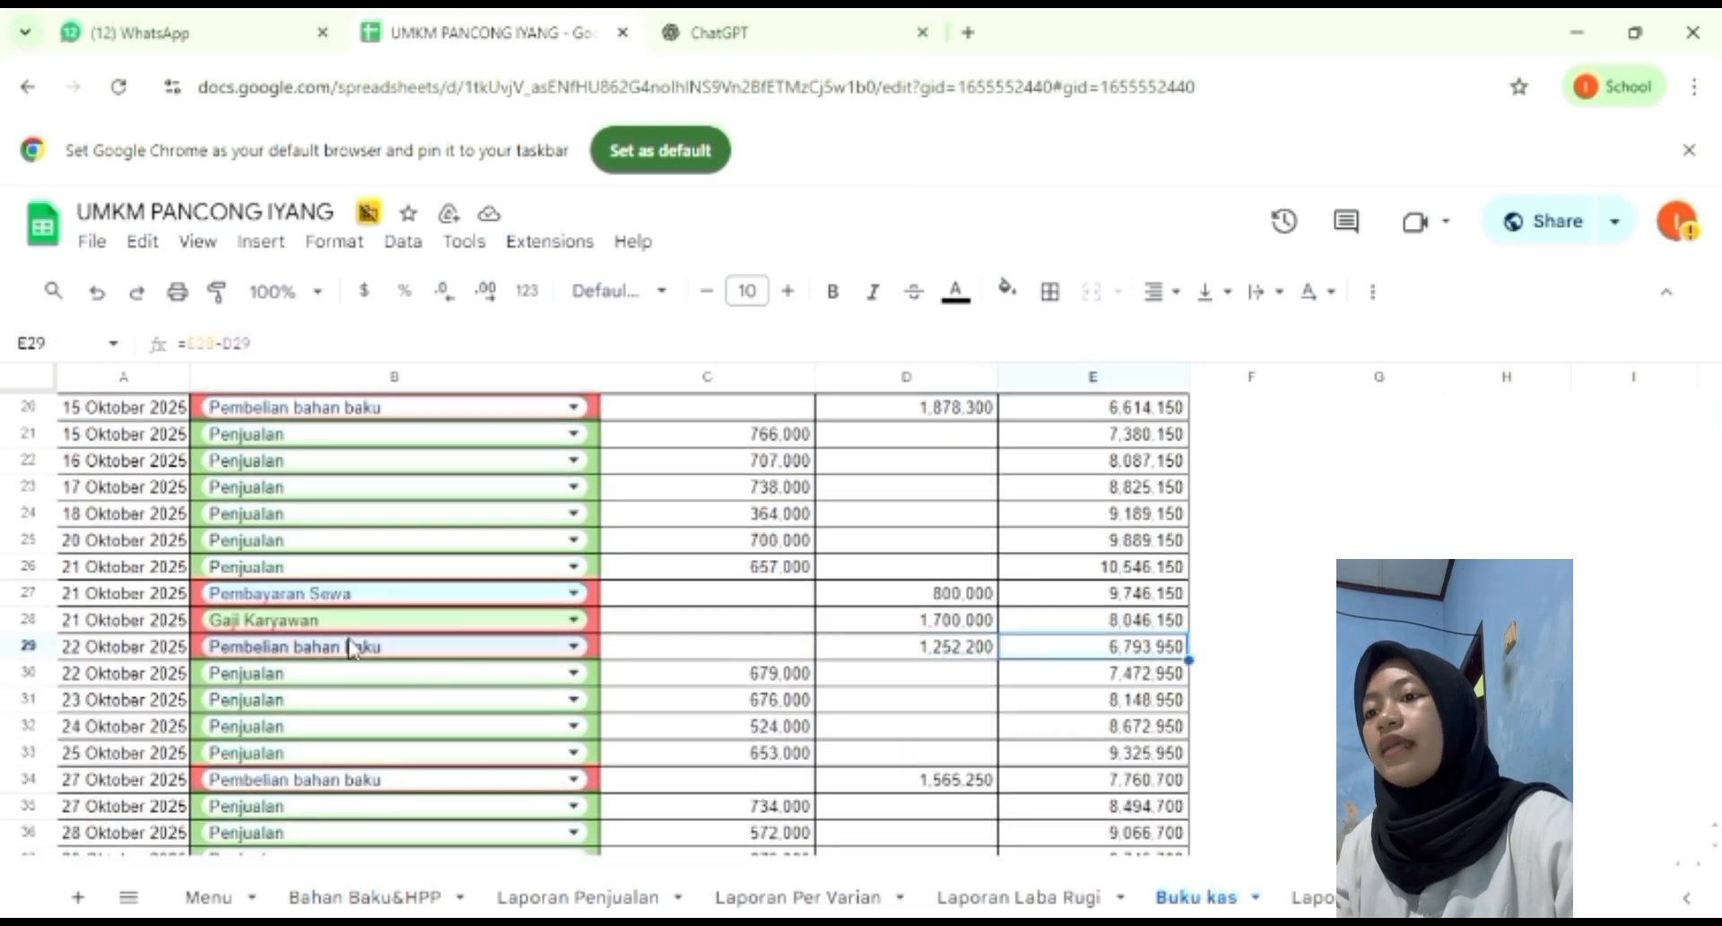
Examine the receipts of the 22 and 23 Oktober Penjualan entries in the cash book.
click(72, 668)
click(668, 684)
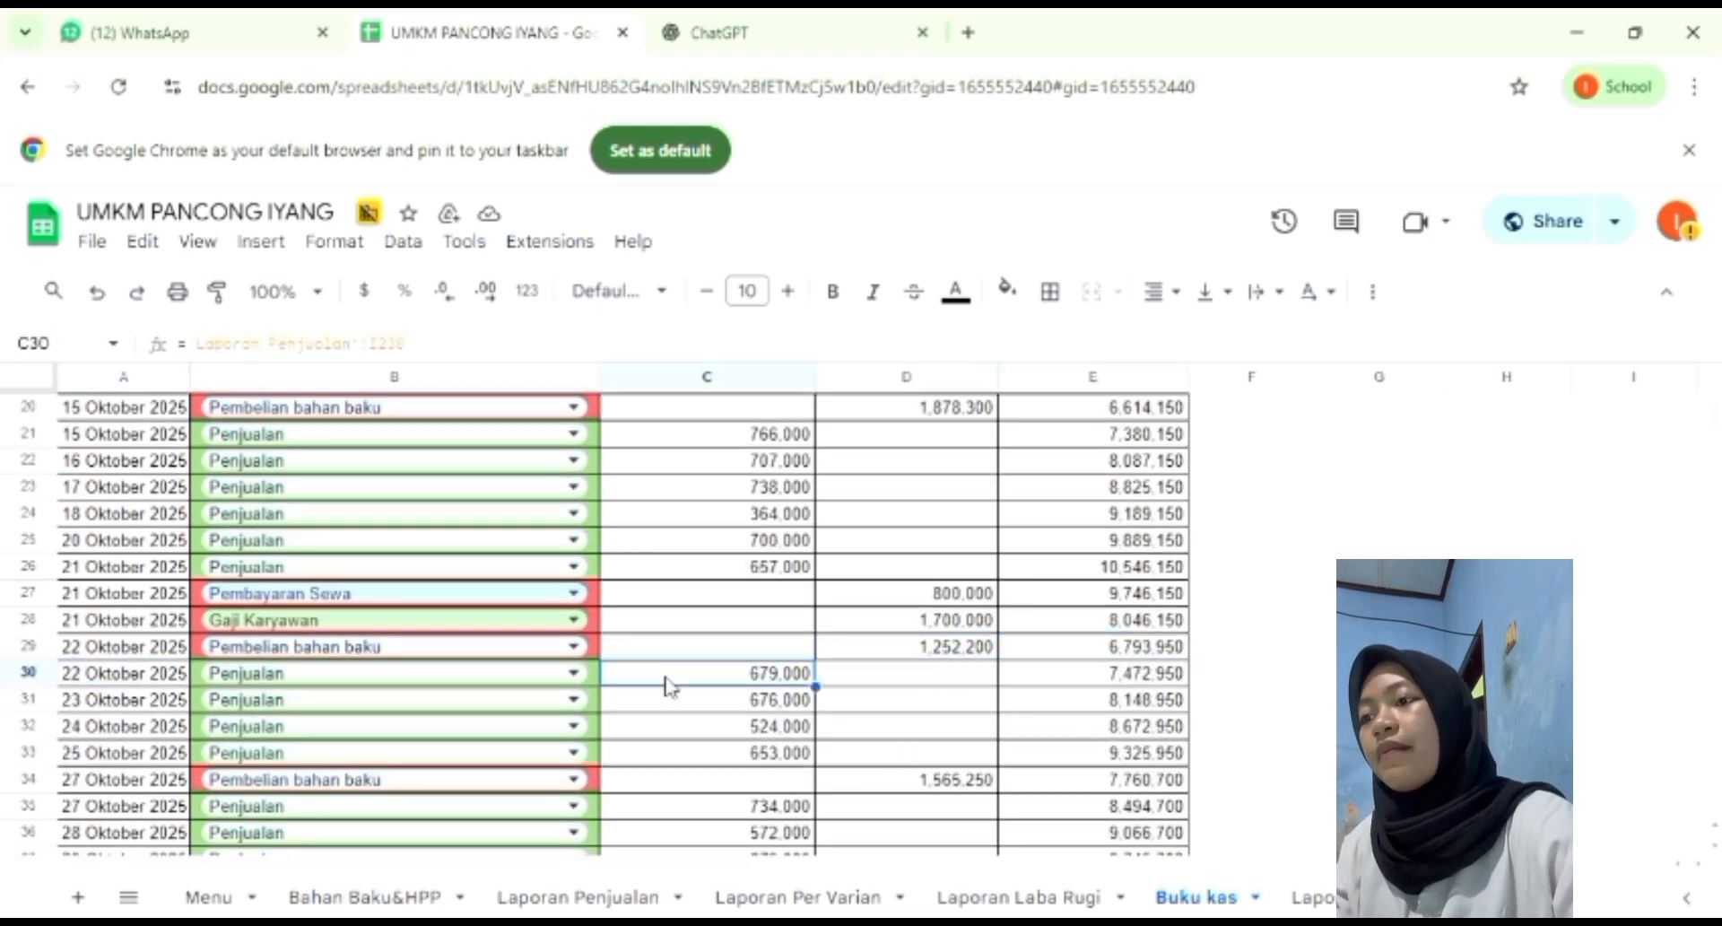
scroll(668, 686, down, 1)
click(153, 644)
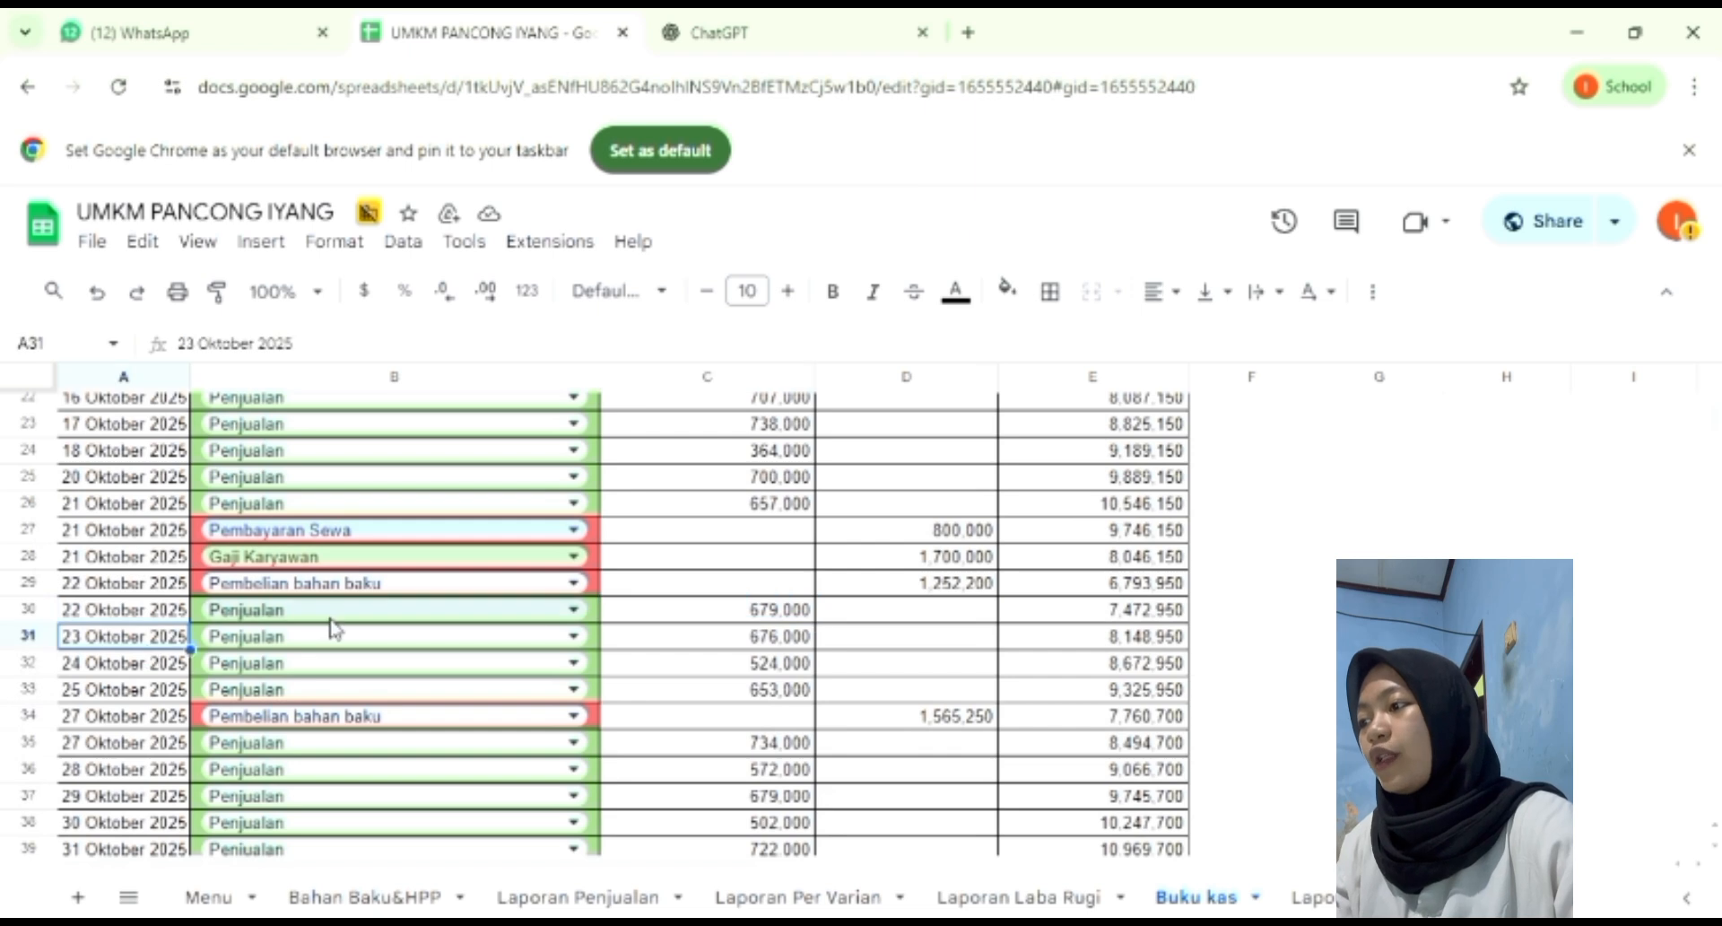
click(720, 646)
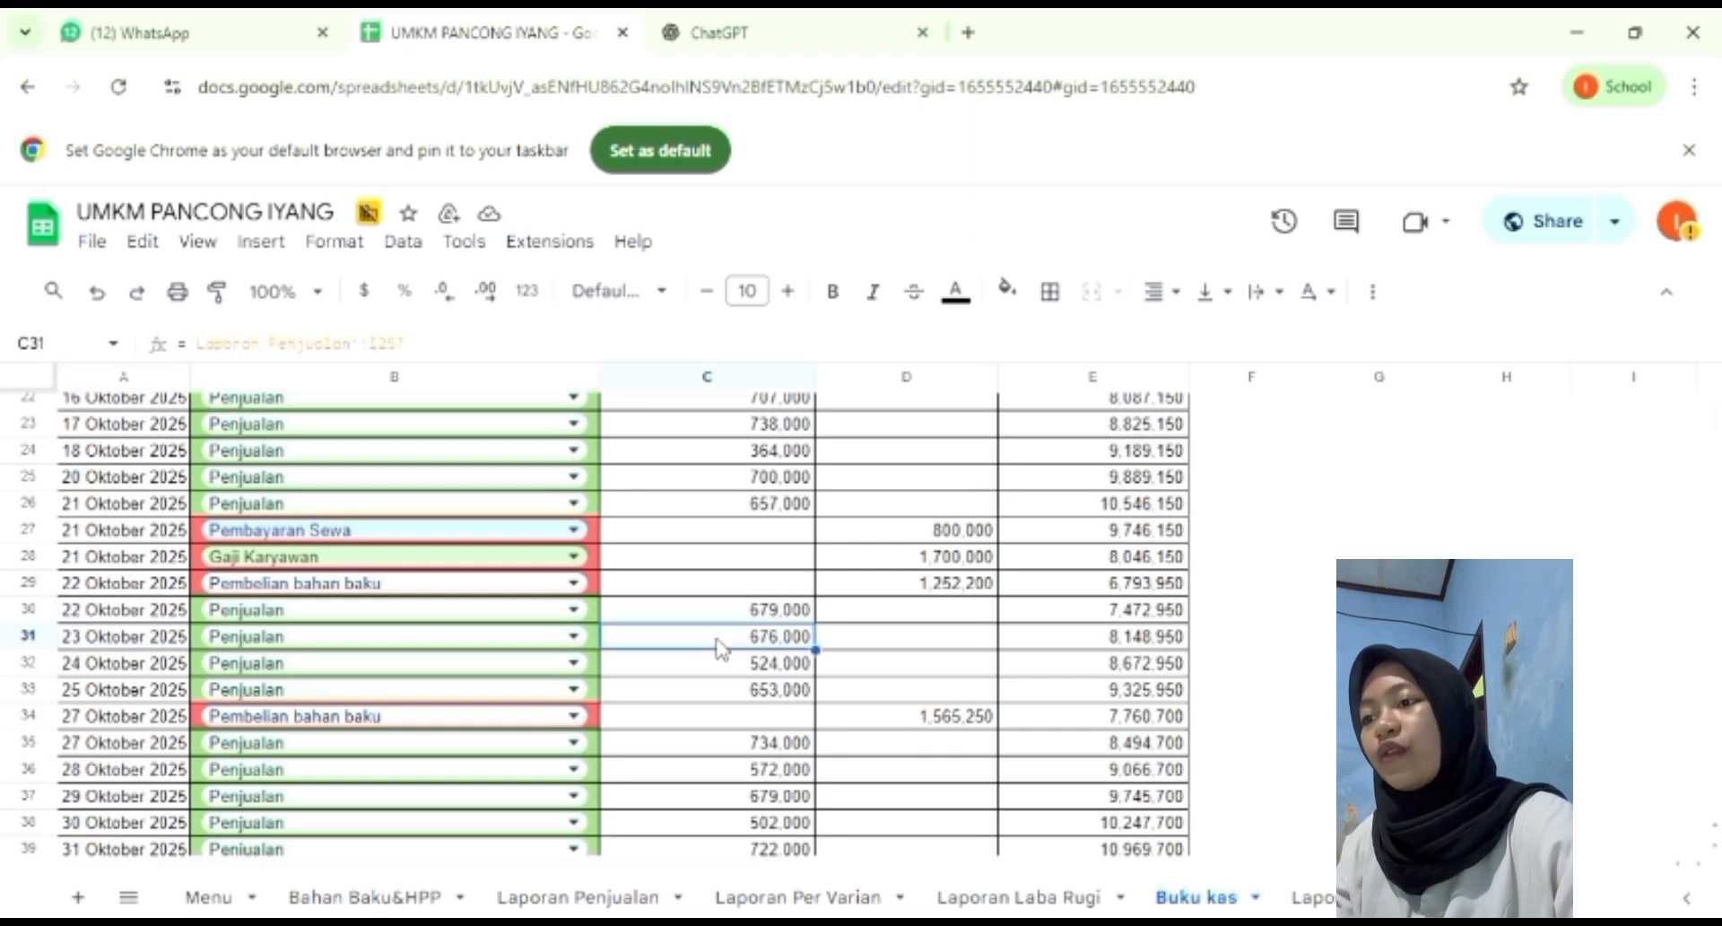
Examine the receipts of the 24 and 25 Oktober Penjualan entries in the cash book.
scroll(721, 646, down, 1)
click(166, 658)
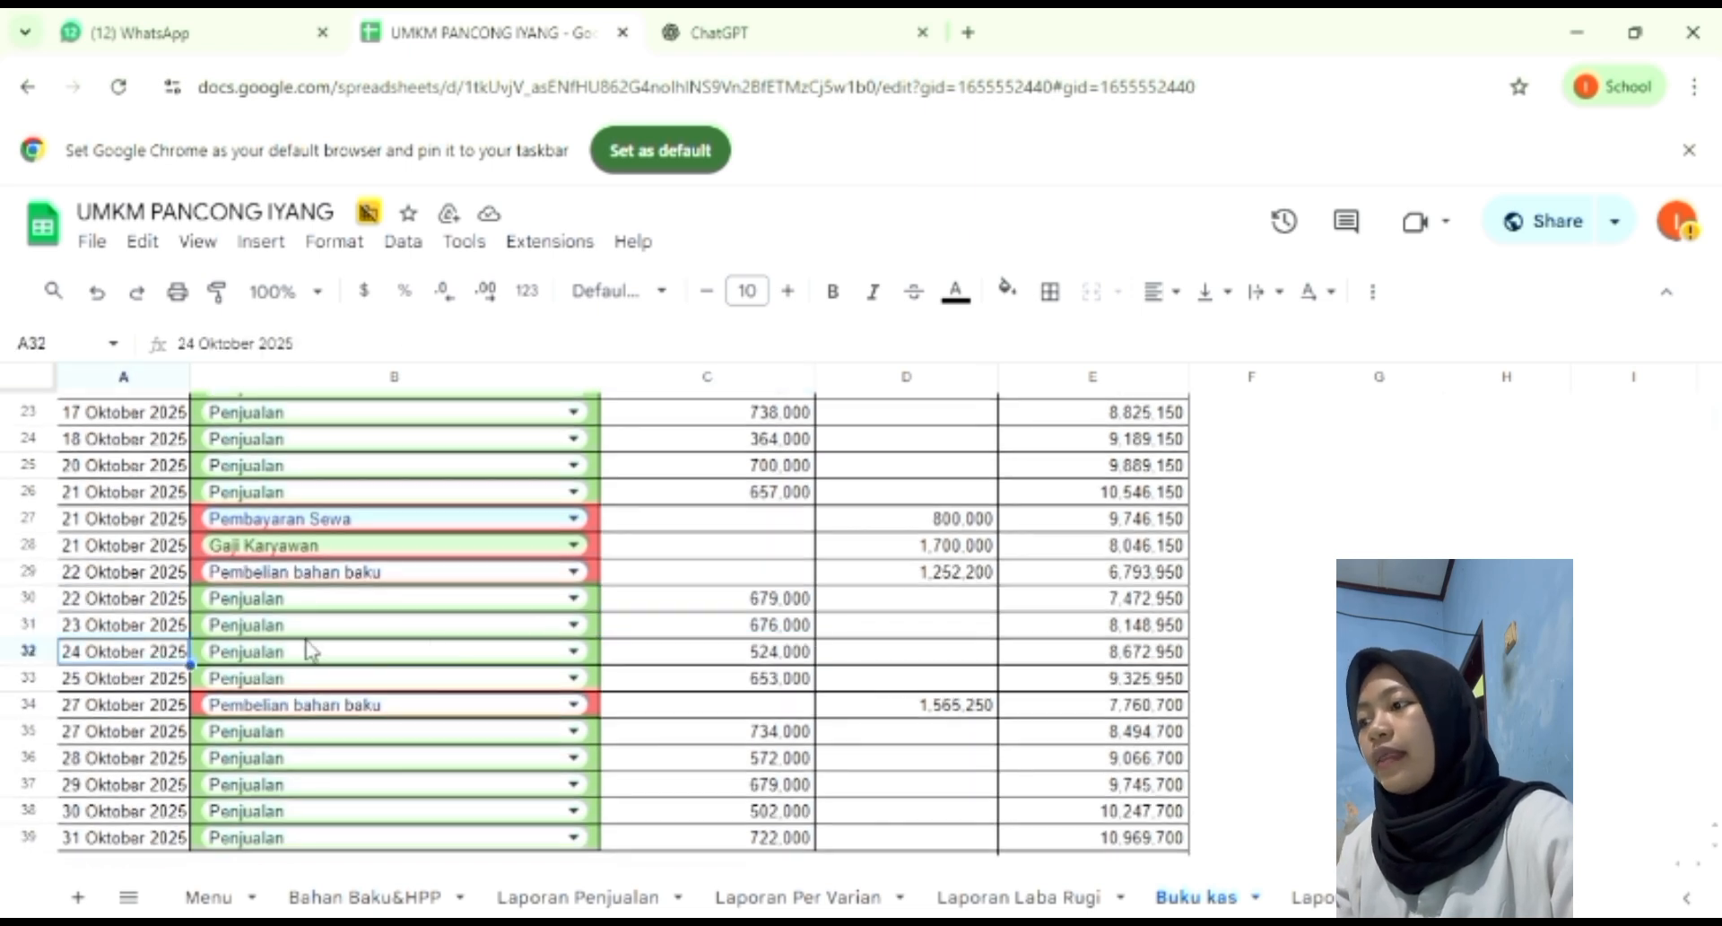
click(701, 659)
click(134, 686)
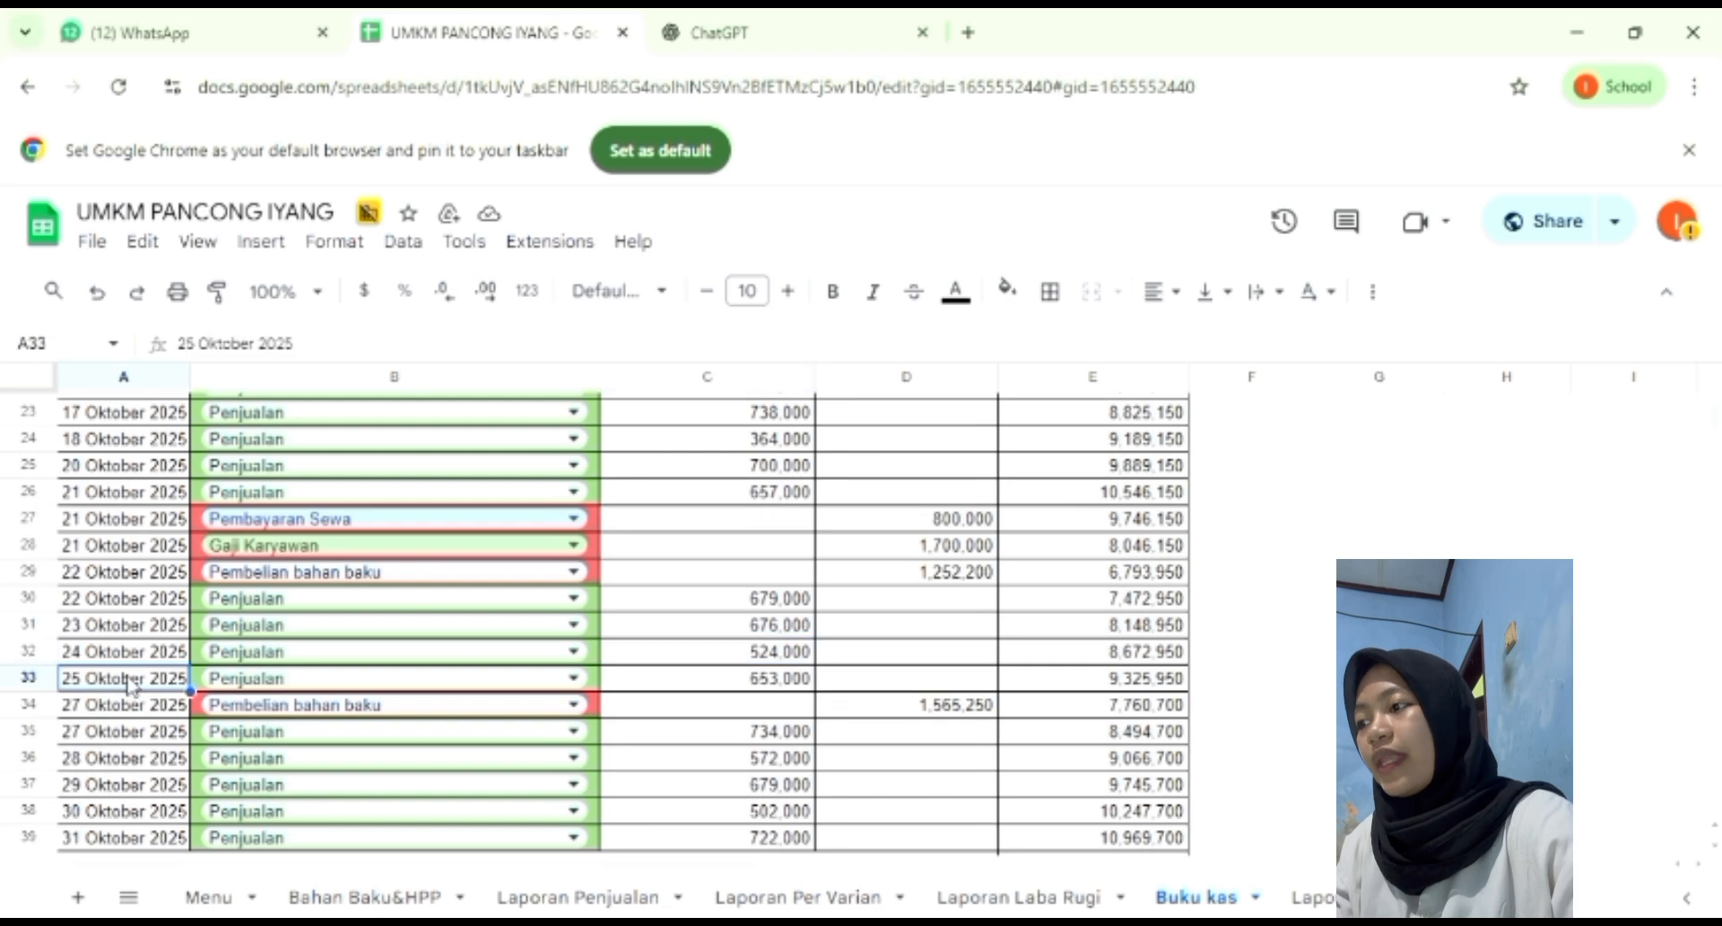
click(708, 686)
Examine the 27 Oktober Pembelian bahan baku entry with its expenditure and the balance after it.
scroll(704, 684, down, 3)
click(146, 619)
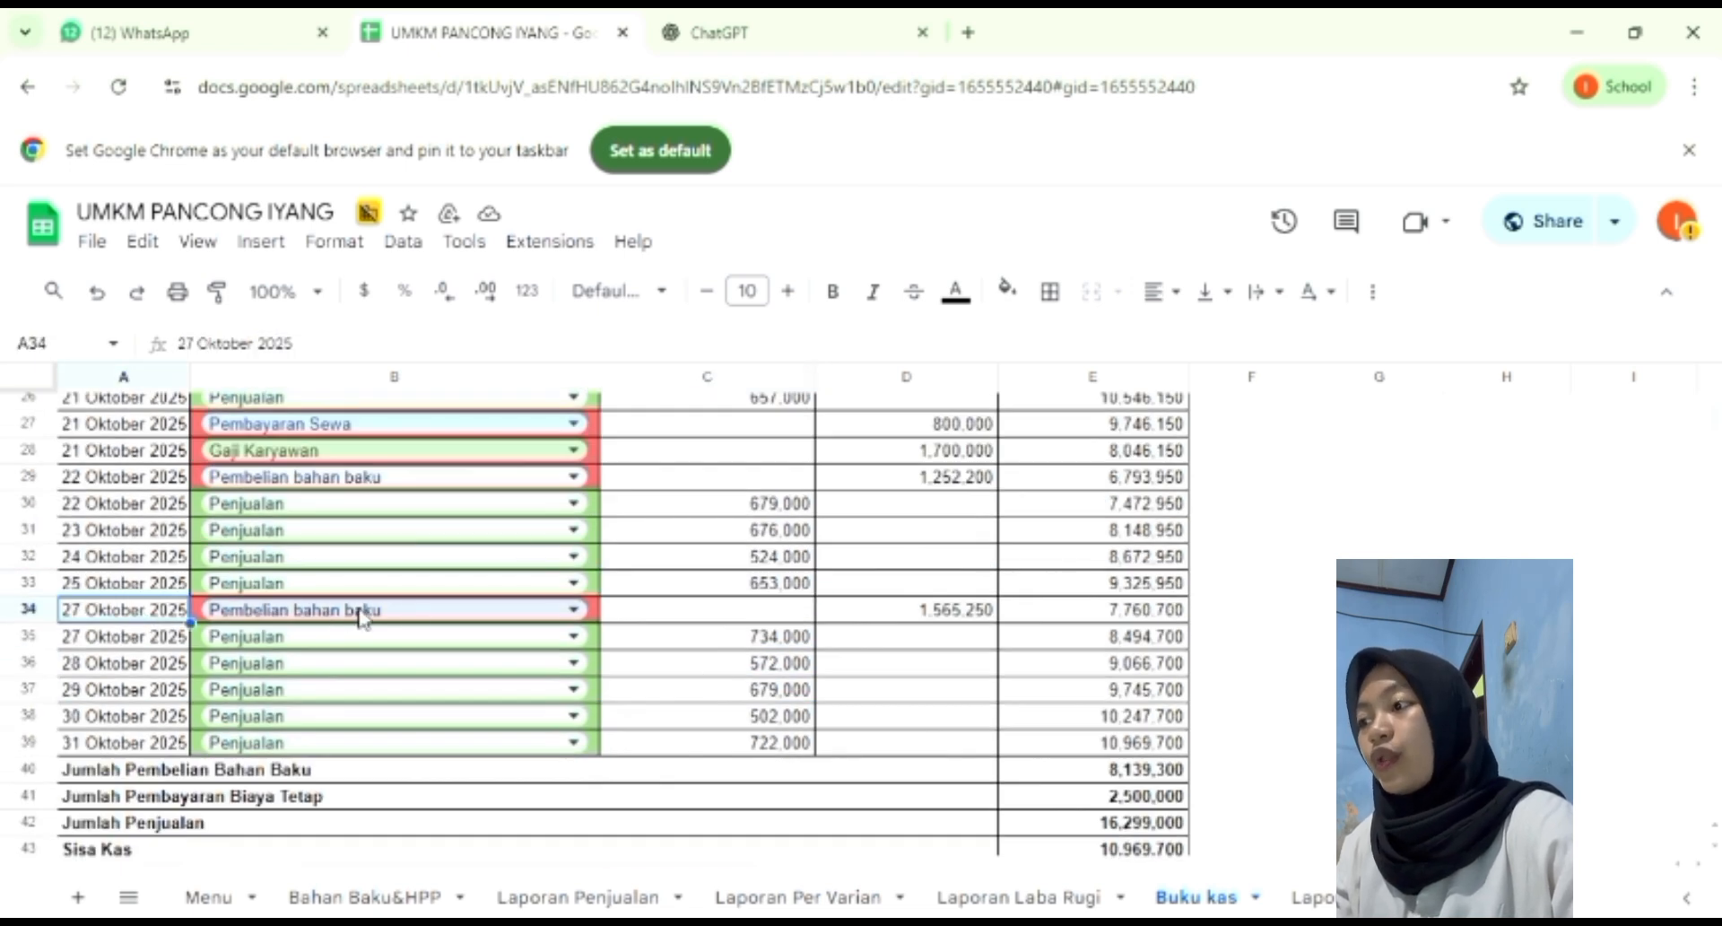
click(900, 615)
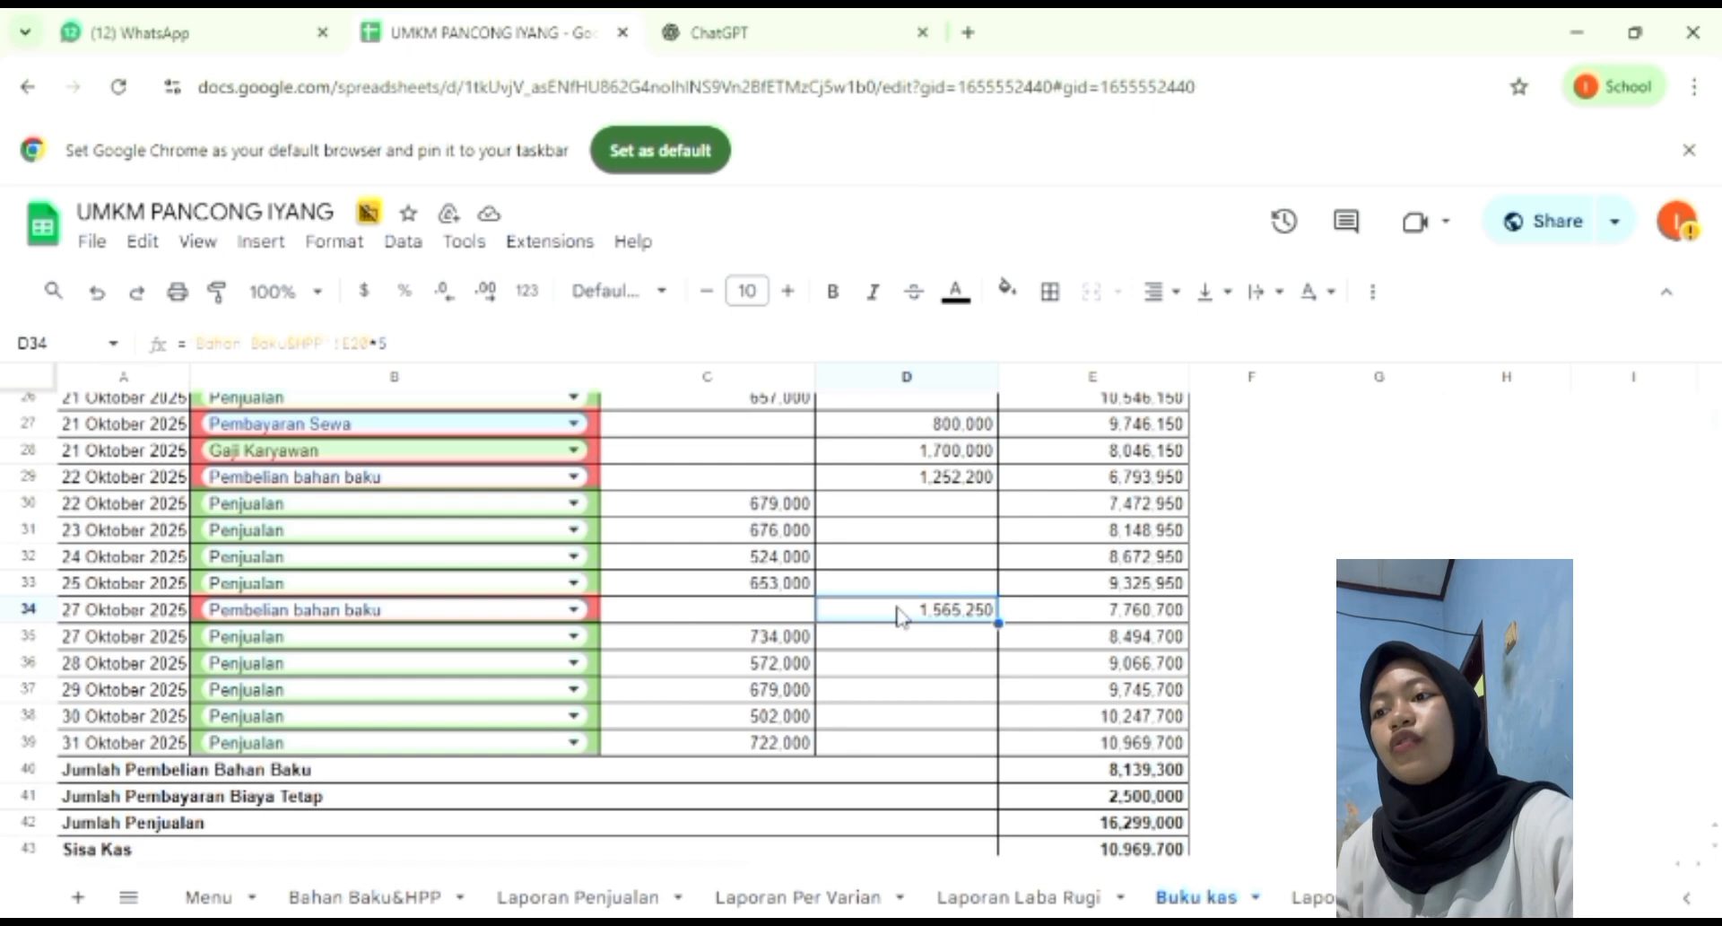
click(1065, 619)
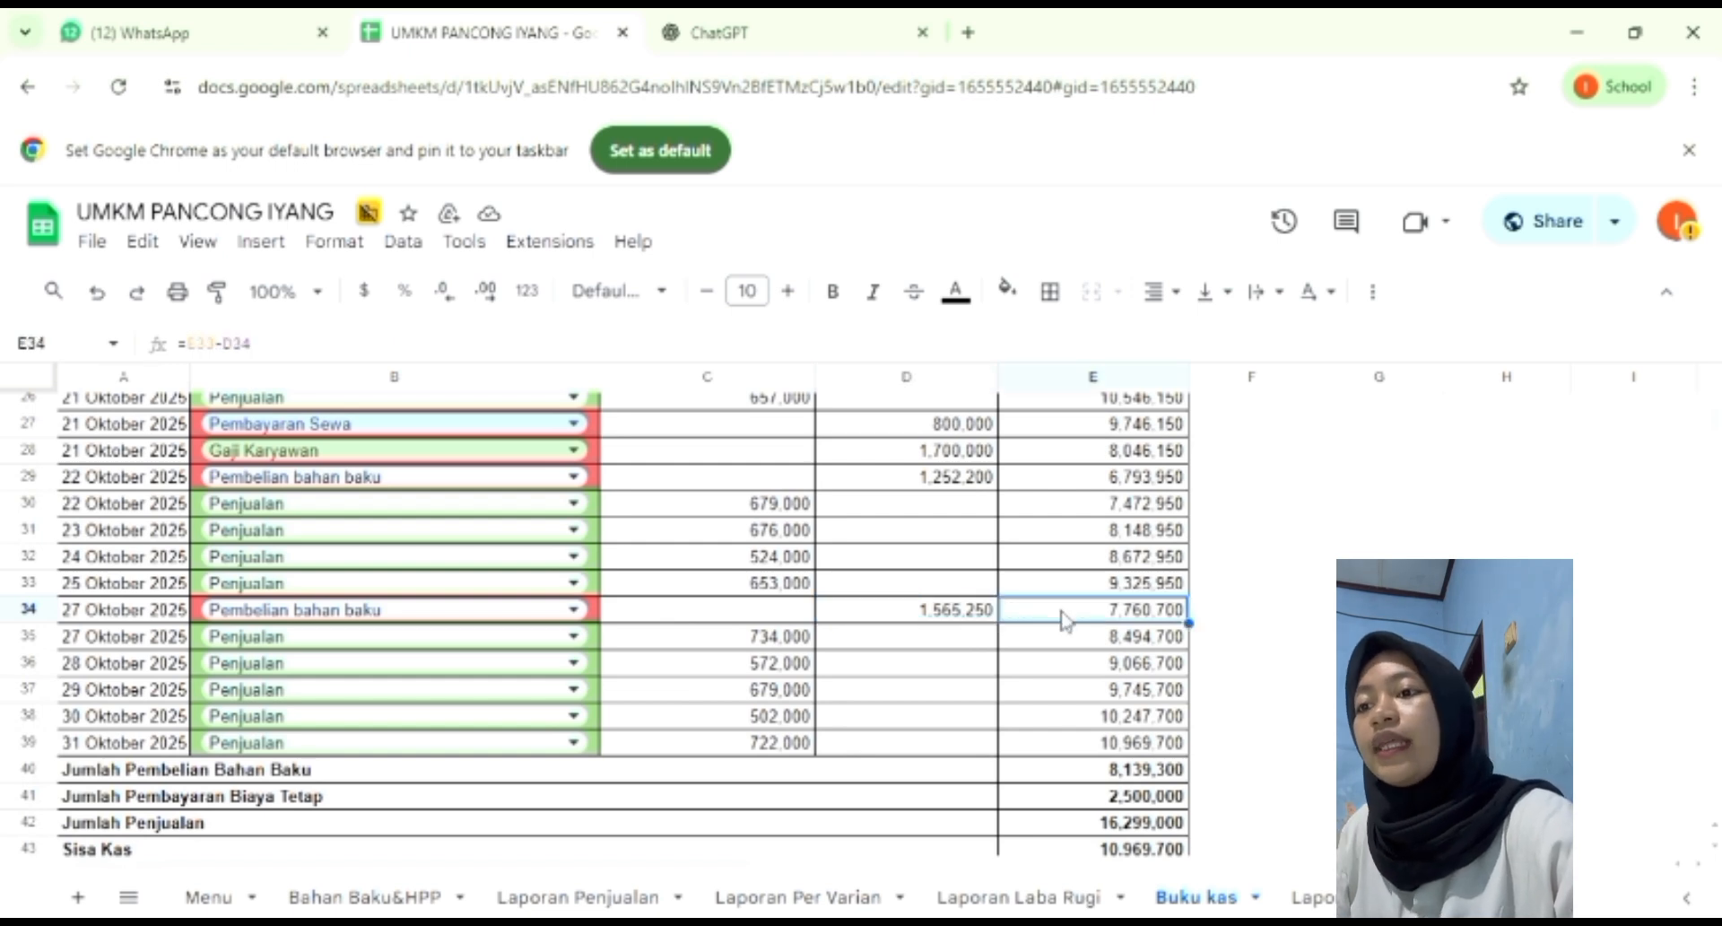
Examine the receipts of the 27, 28 and 29 Oktober Penjualan entries in the cash book.
click(121, 644)
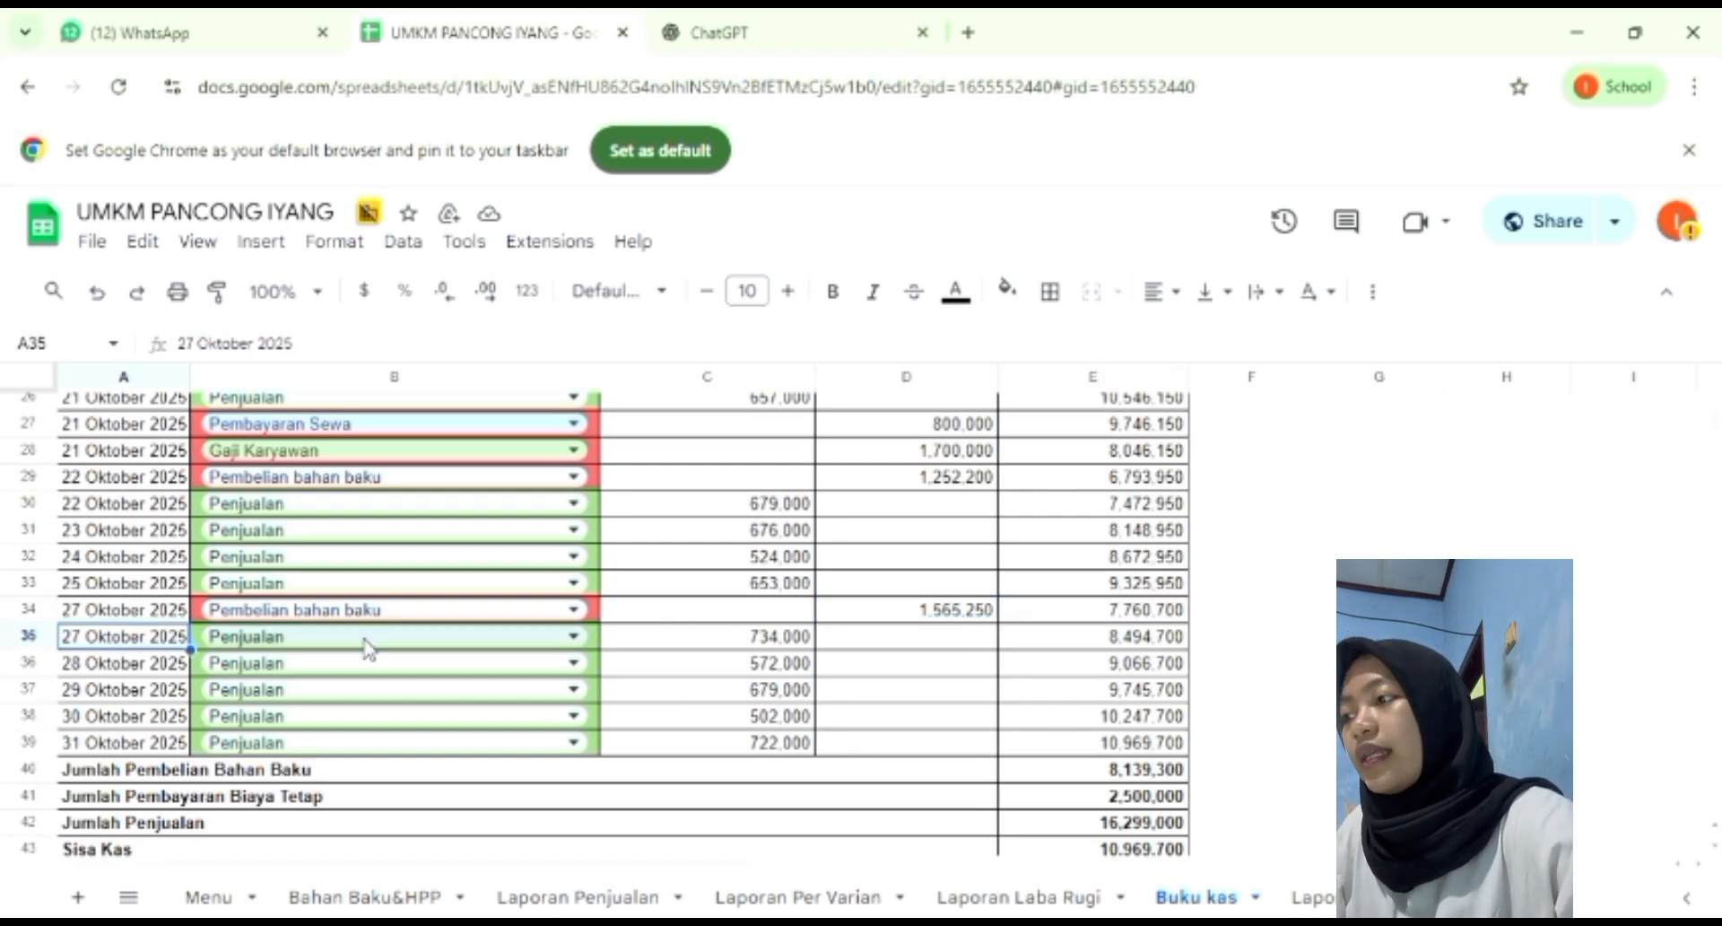
click(636, 644)
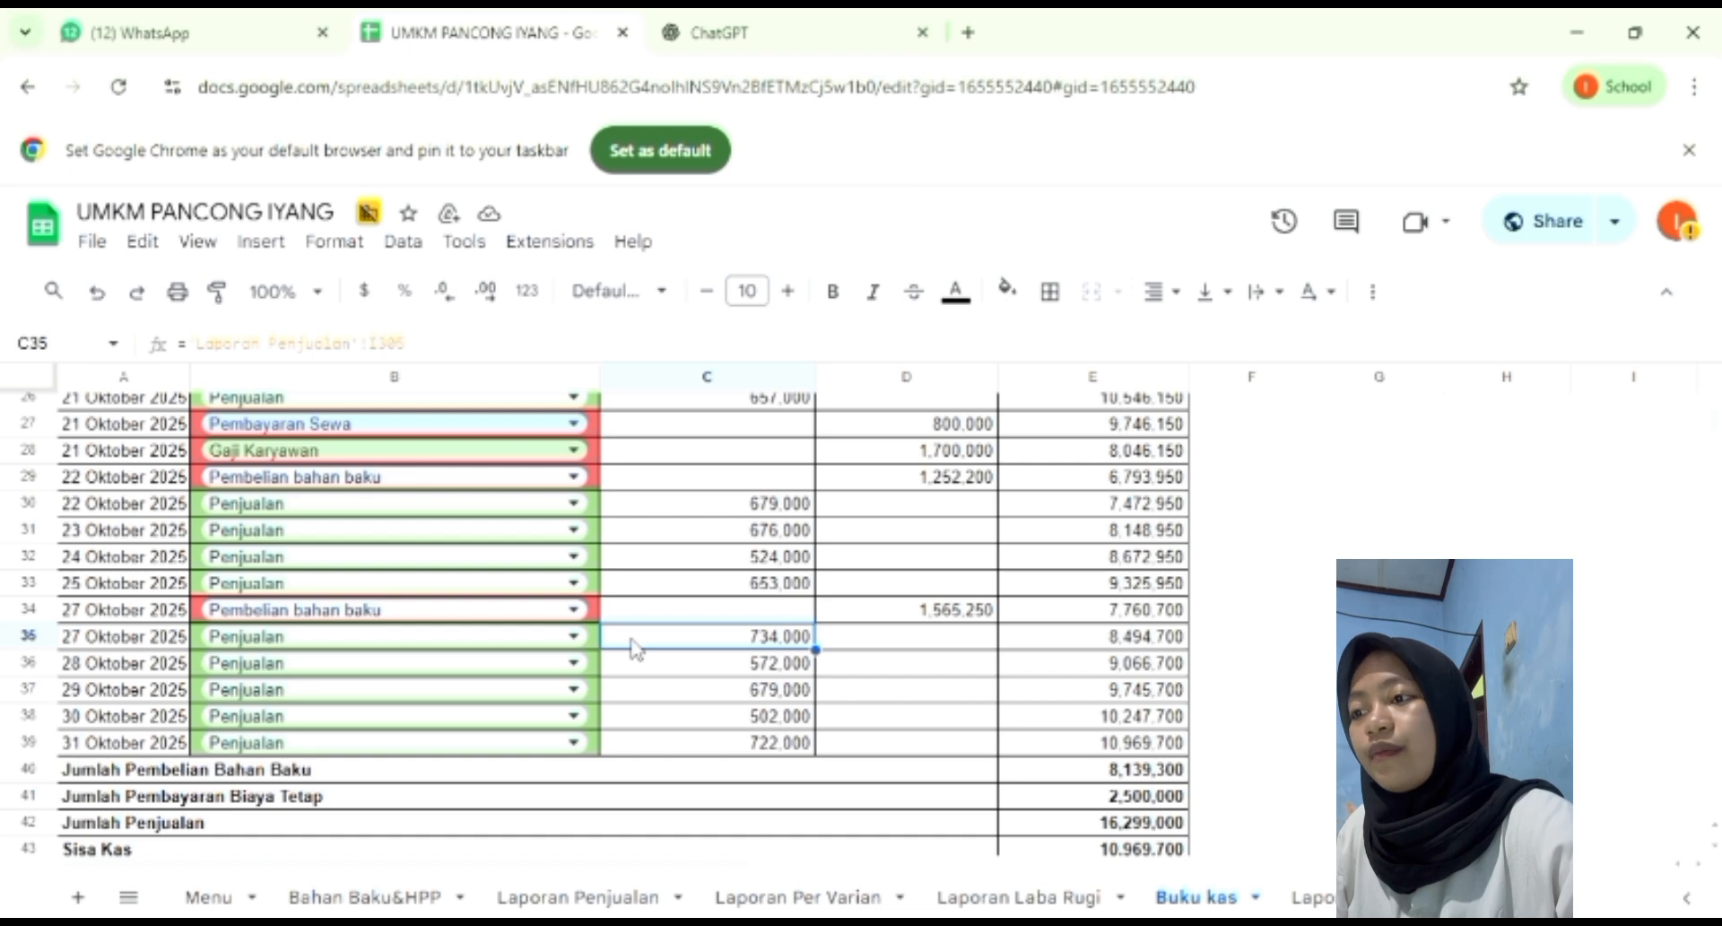
click(73, 668)
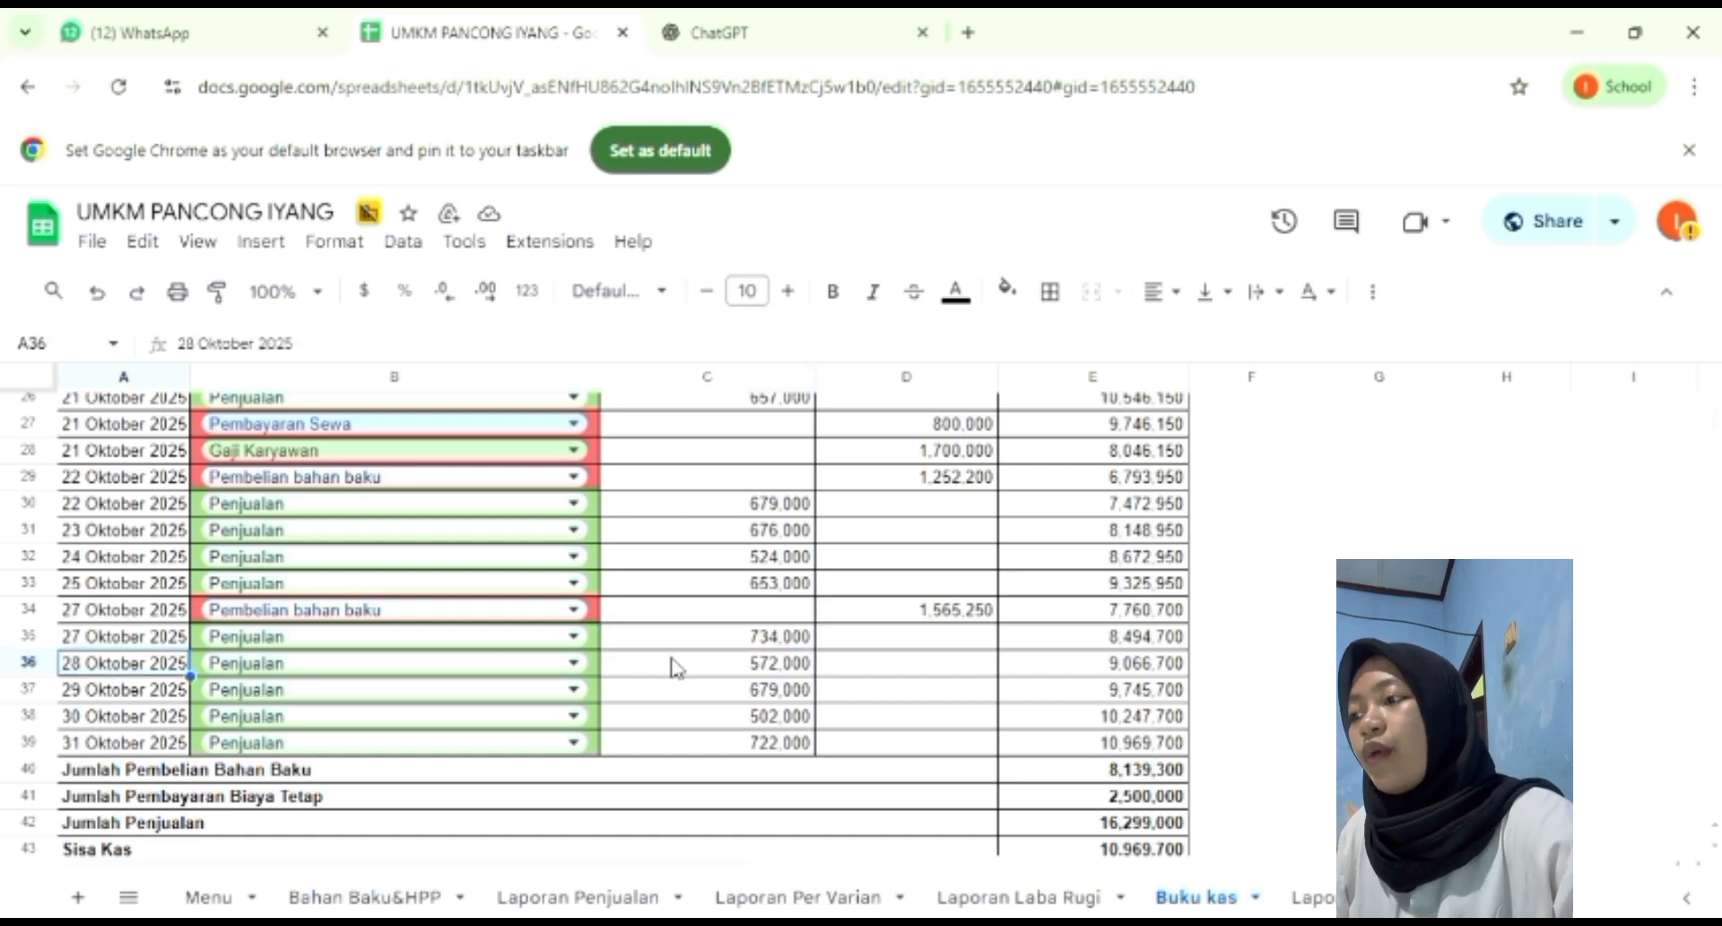
click(708, 676)
click(87, 696)
click(673, 696)
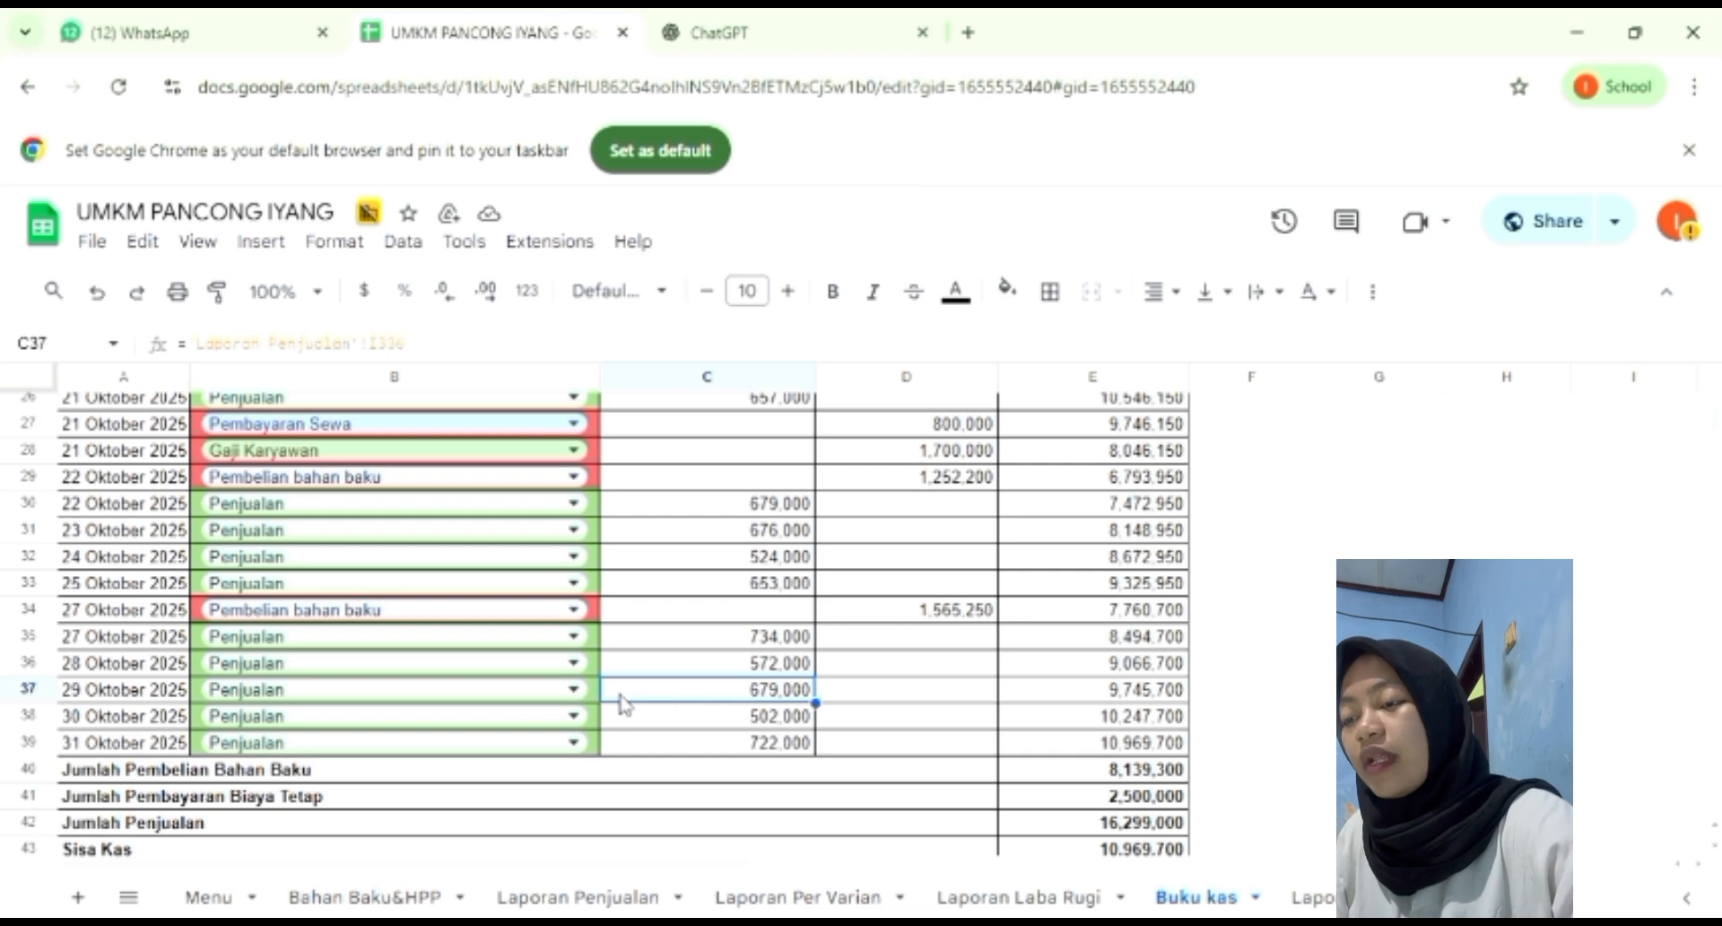
Examine the receipts of the 30 and 31 Oktober Penjualan entries in the cash book.
click(85, 722)
click(657, 722)
click(95, 747)
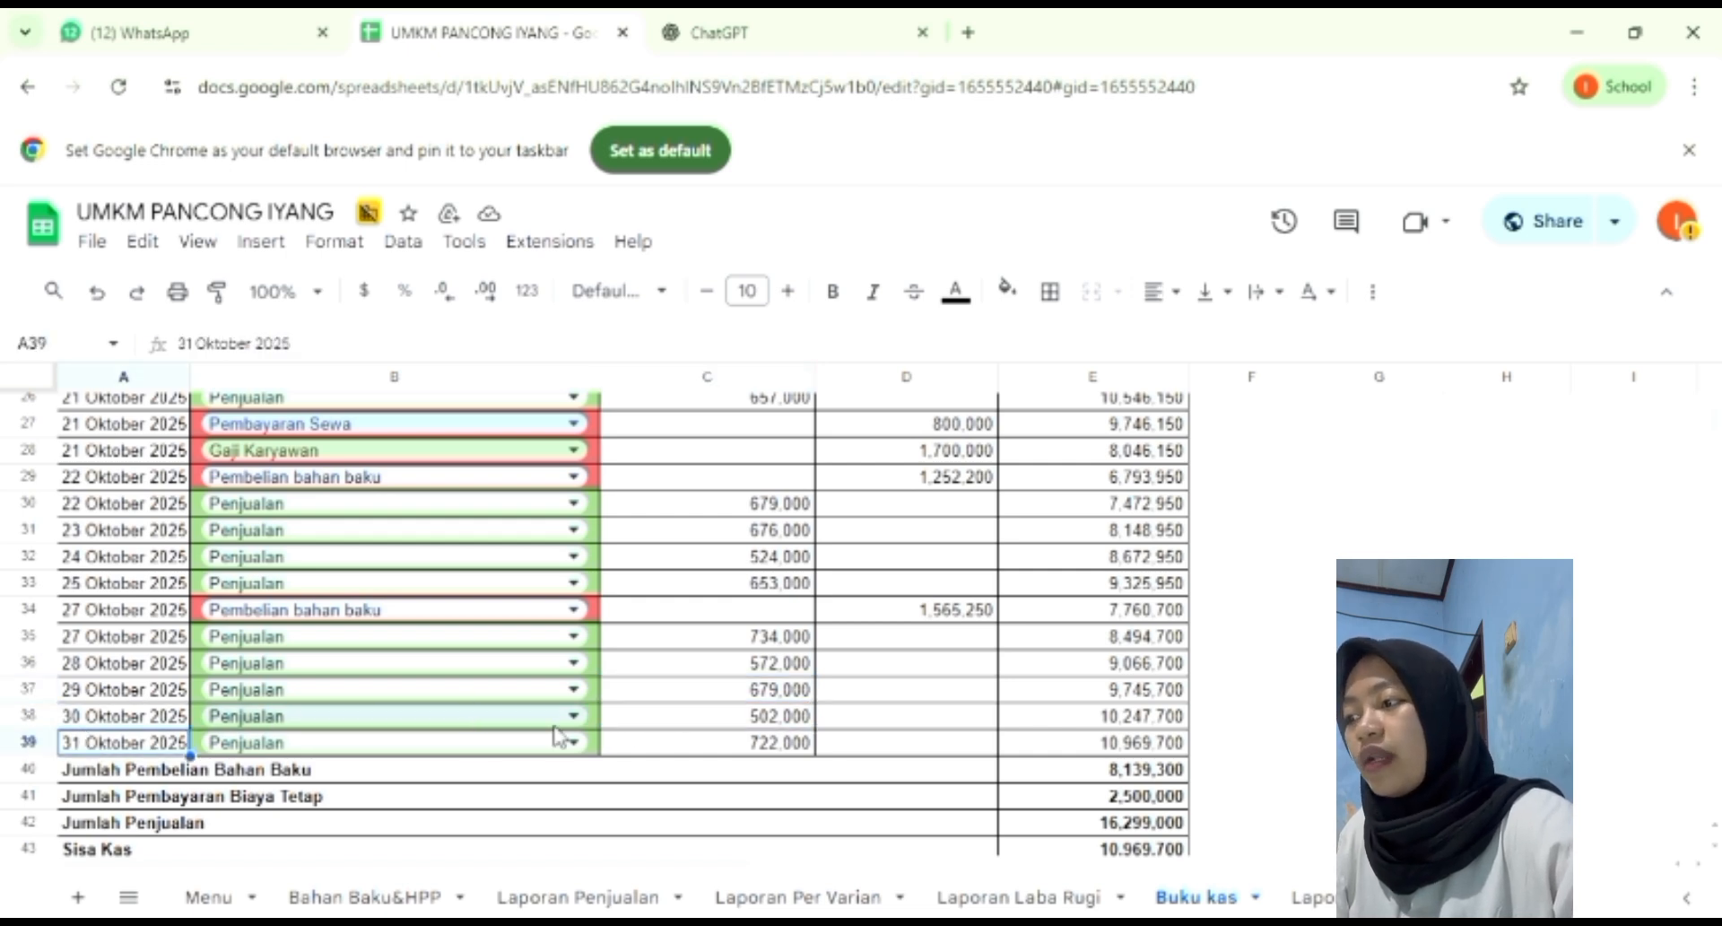
click(718, 745)
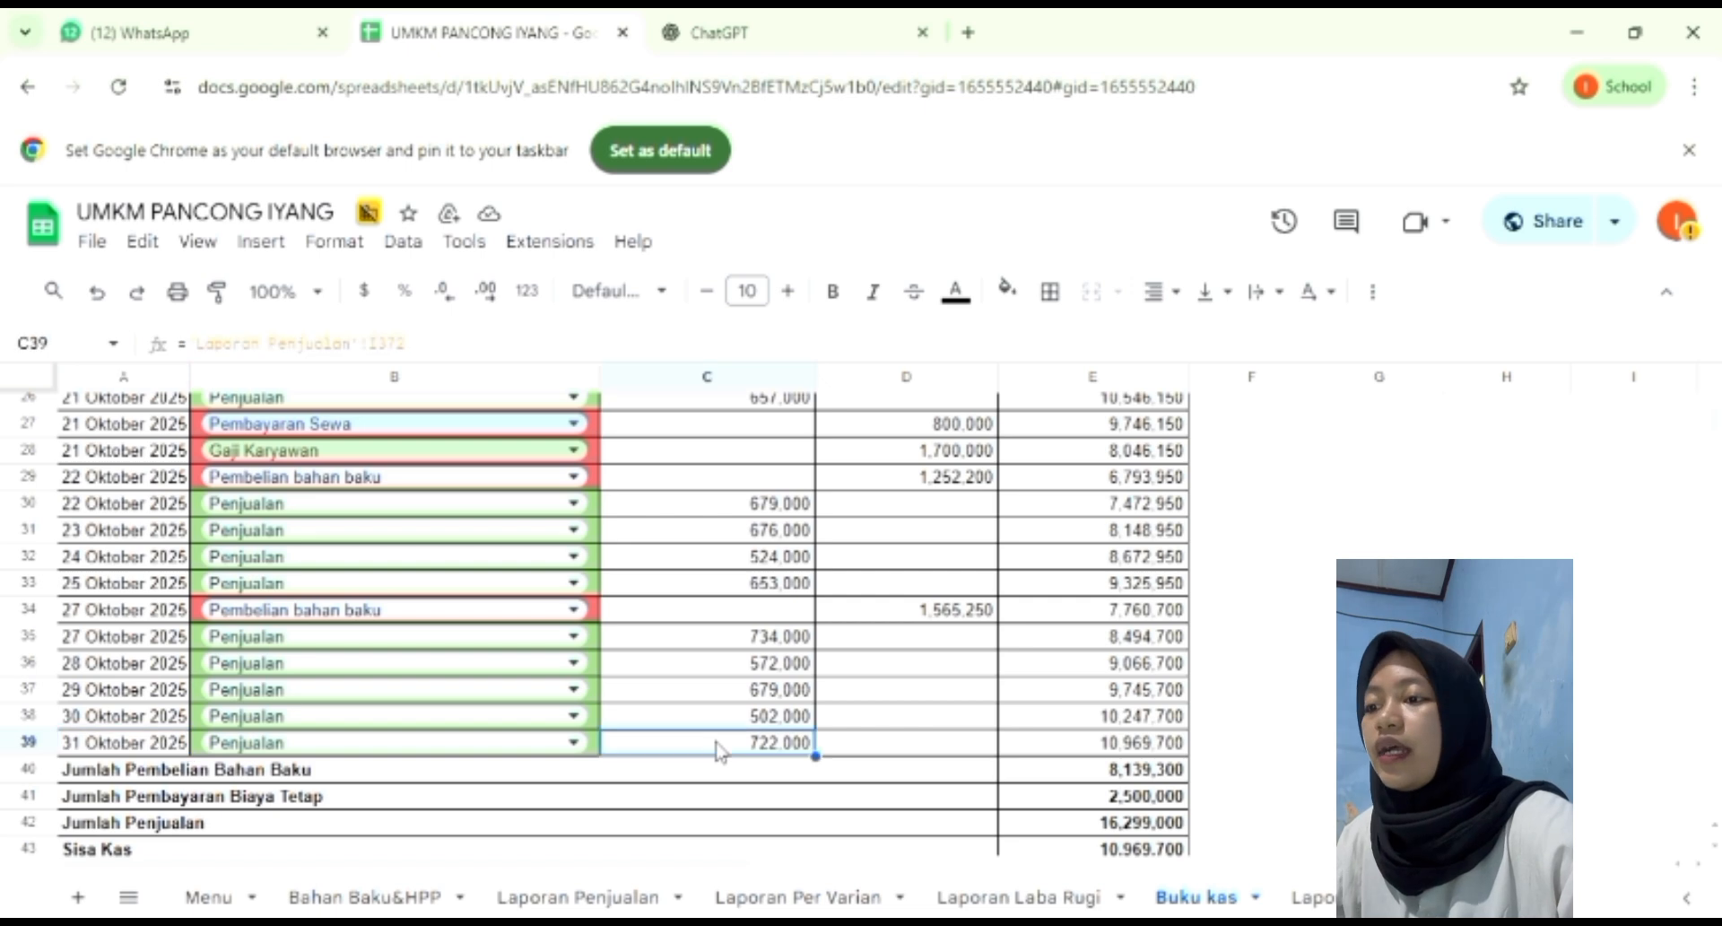
Examine the cash book's closing totals for Pembelian Bahan Baku, Pembayaran Biaya Tetap and Penjualan, plus the Sisa Kas.
scroll(905, 740, down, 2)
click(1031, 687)
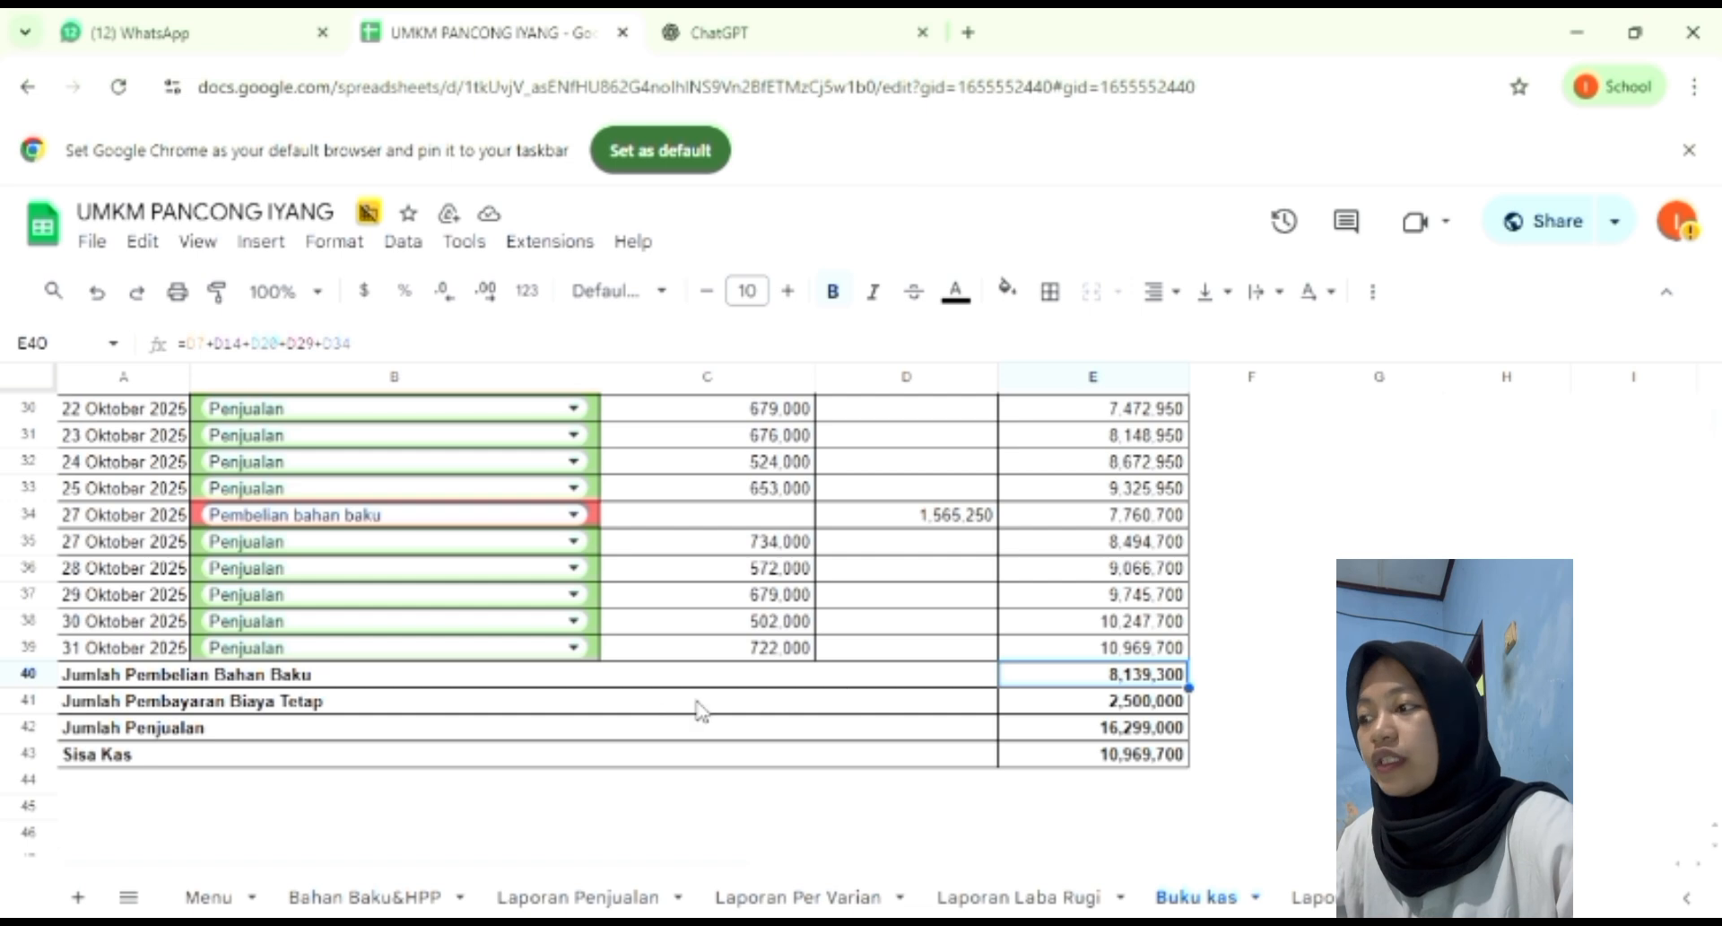
click(1094, 709)
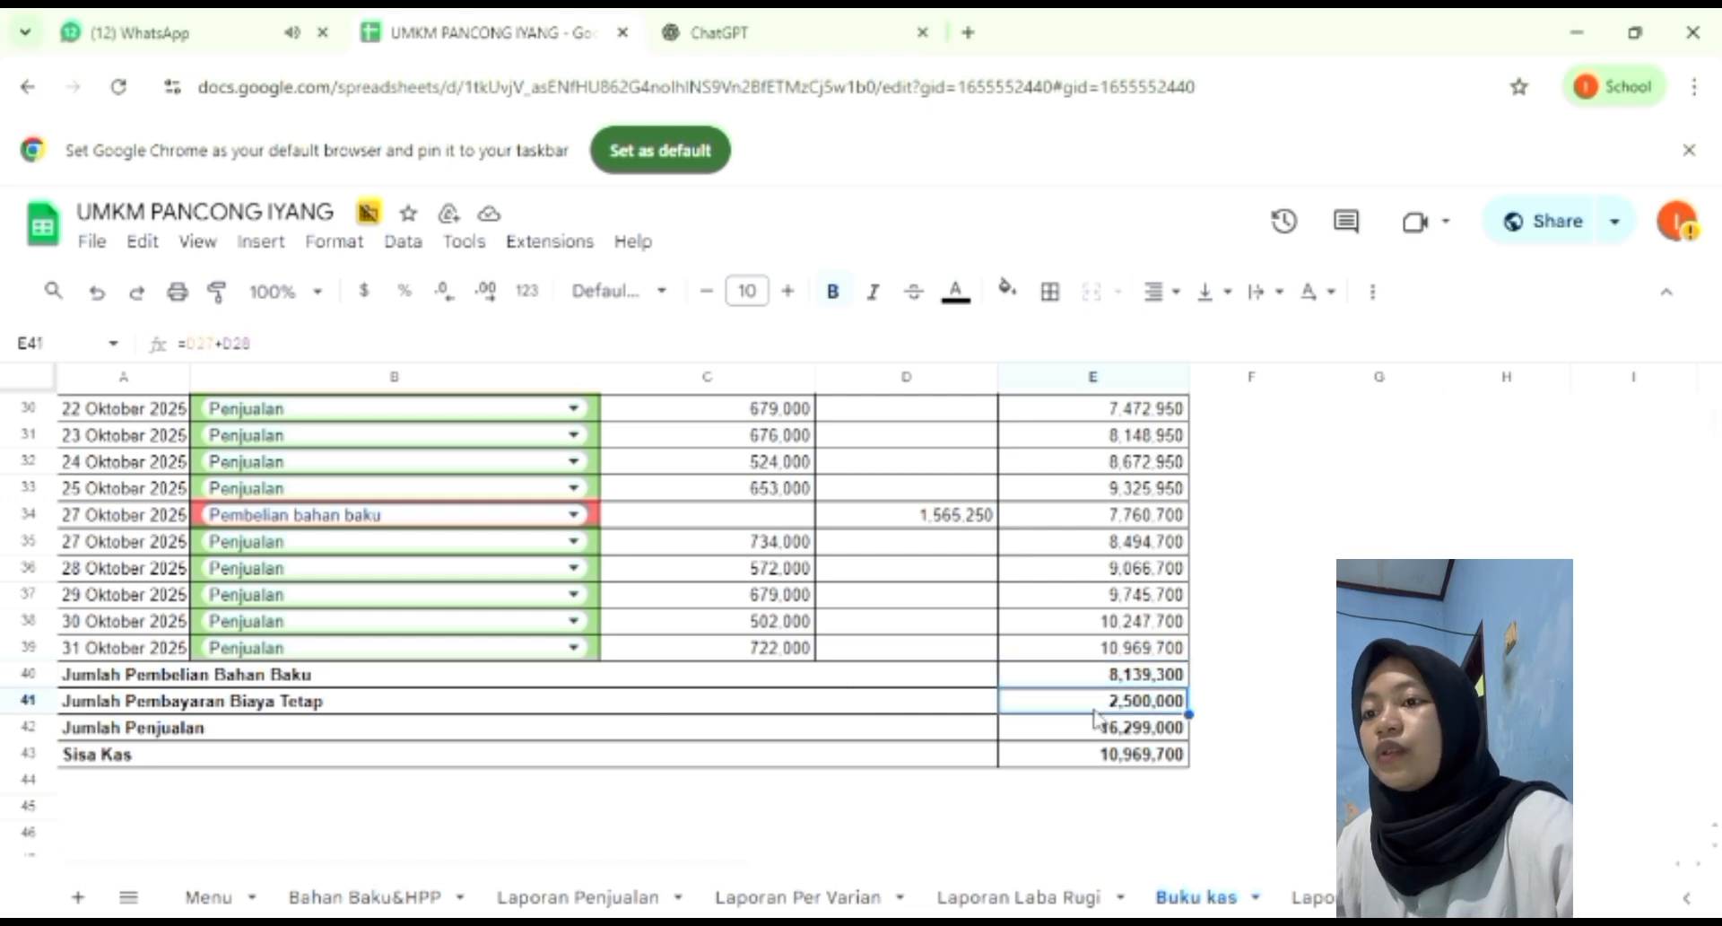
click(1054, 734)
click(1085, 761)
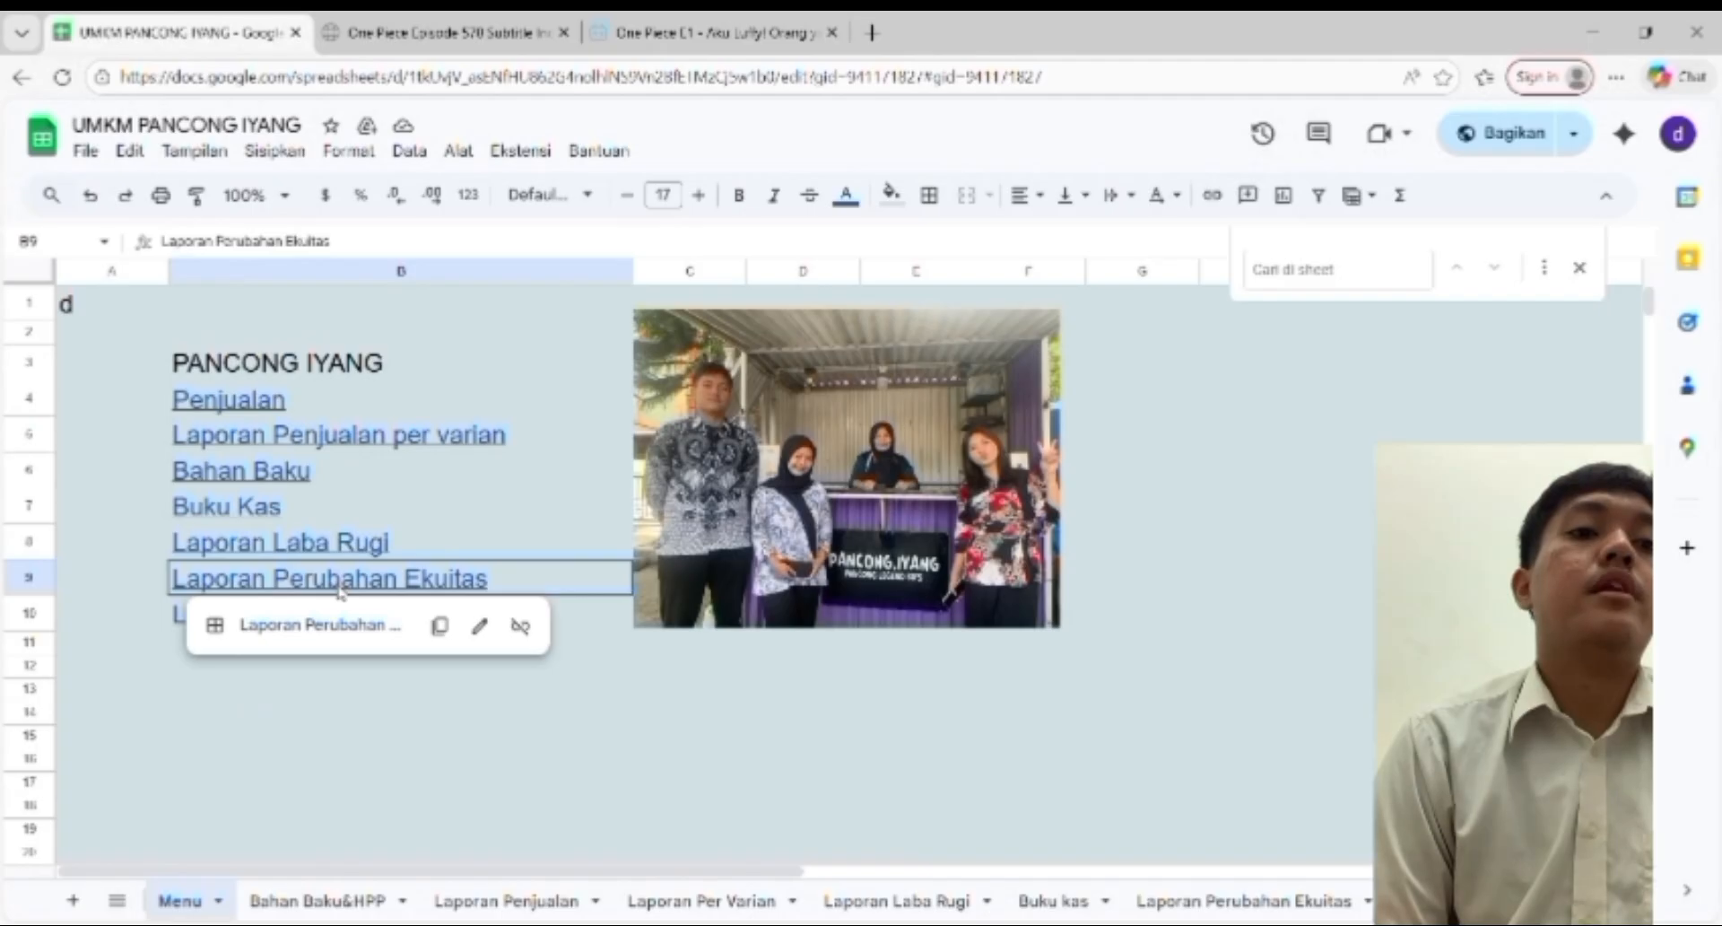
View the Laporan Perubahan Ekuitas sheet linked from the Menu sheet, followed by the Laporan Posisi Keuangan sheet.
click(319, 625)
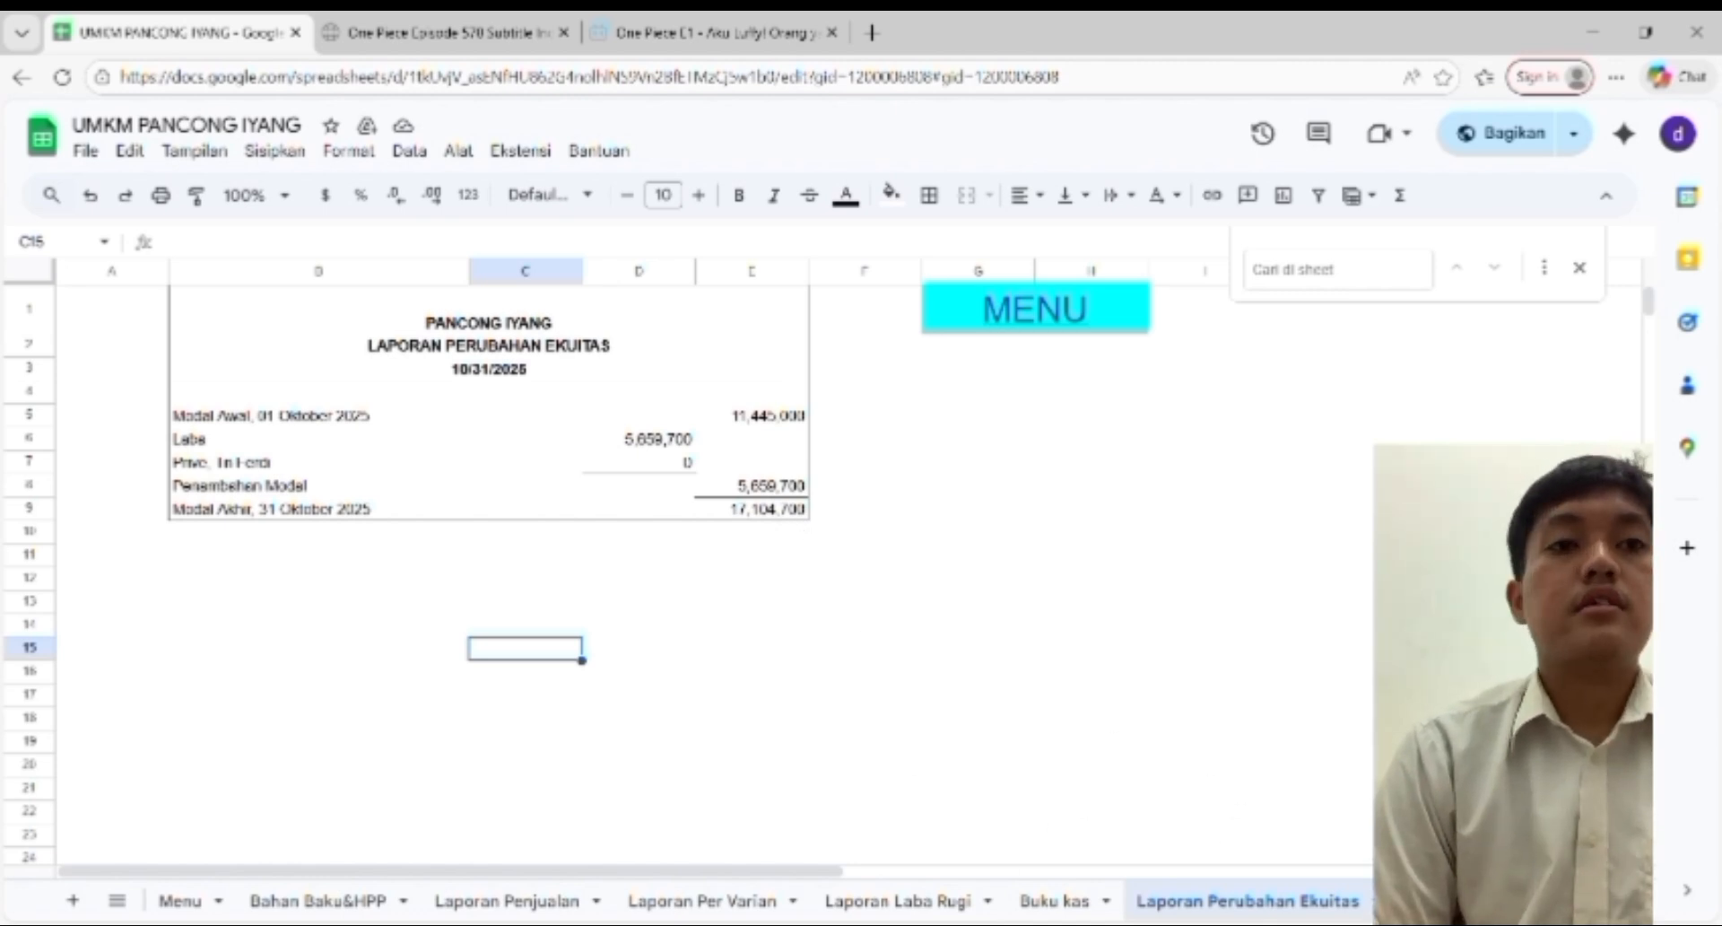
click(1471, 901)
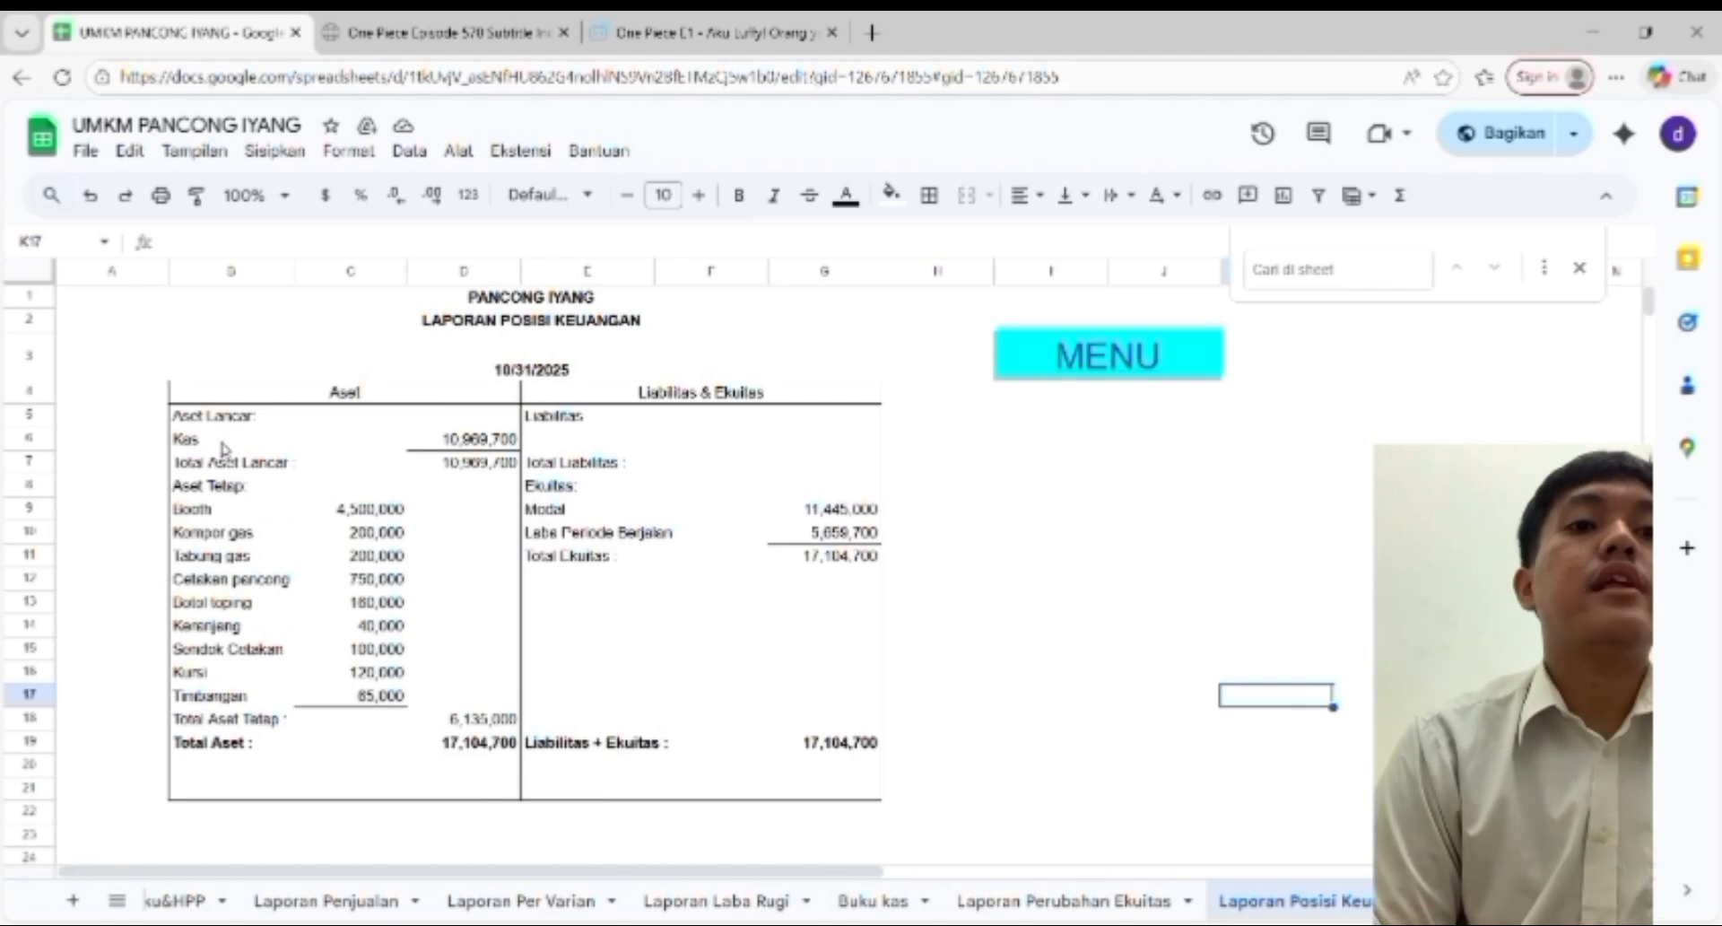